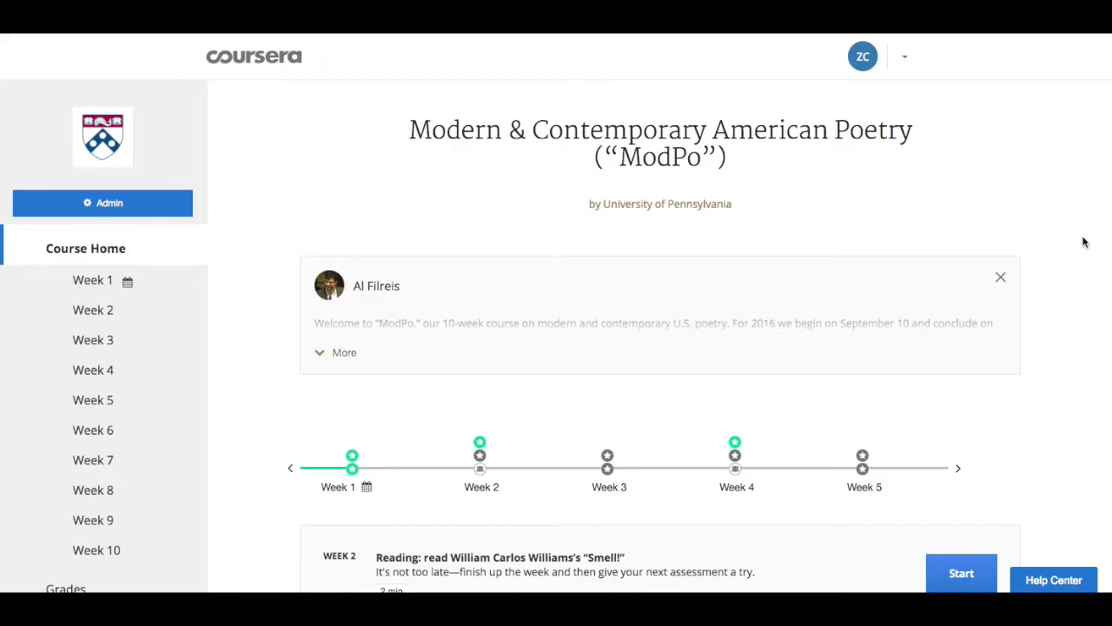
{"action": "key", "text": "XF86AudioRaiseVolume"}
{"action": "key", "text": "XF86AudioRaiseVolume"}
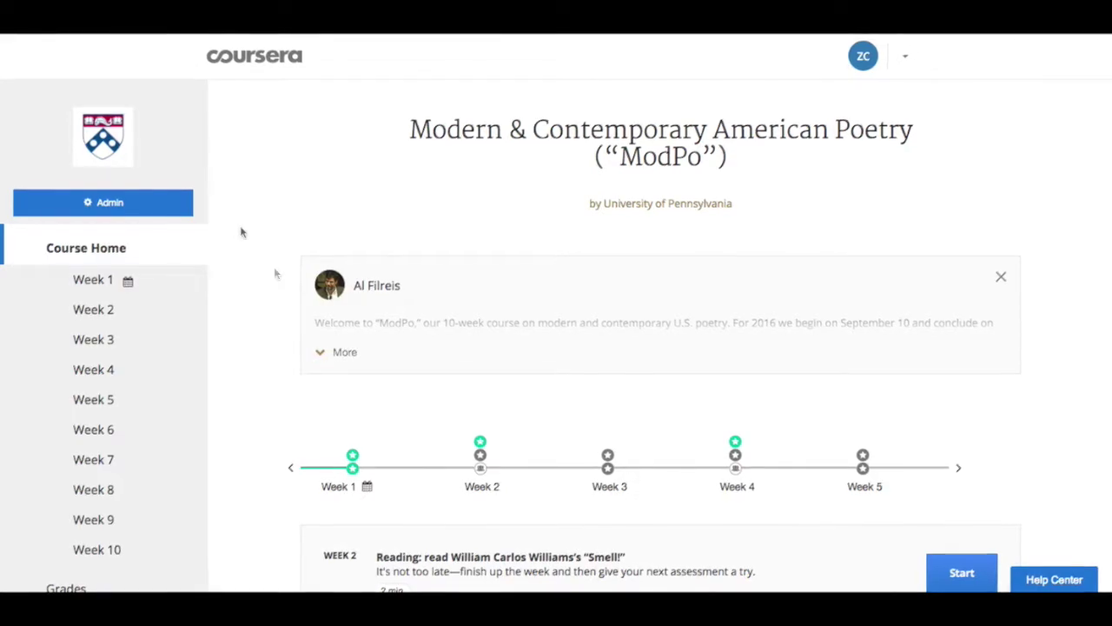
Step: Open the course's Grades page and look over the listed quizzes and peer-graded assignments
{"action": "scroll", "coordinate": [247, 236], "scroll_direction": "down", "scroll_amount": 1}
{"action": "scroll", "coordinate": [247, 236], "scroll_direction": "down", "scroll_amount": 1}
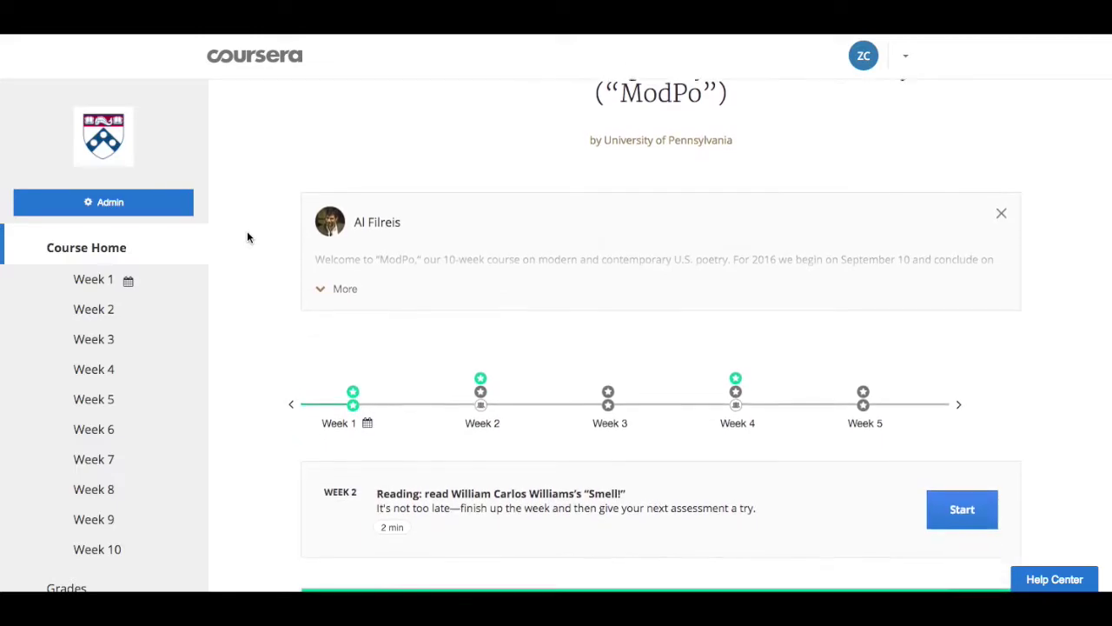
{"action": "scroll", "coordinate": [247, 236], "scroll_direction": "up", "scroll_amount": 1}
{"action": "scroll", "coordinate": [145, 347], "scroll_direction": "down", "scroll_amount": 1}
{"action": "scroll", "coordinate": [145, 347], "scroll_direction": "down", "scroll_amount": 3}
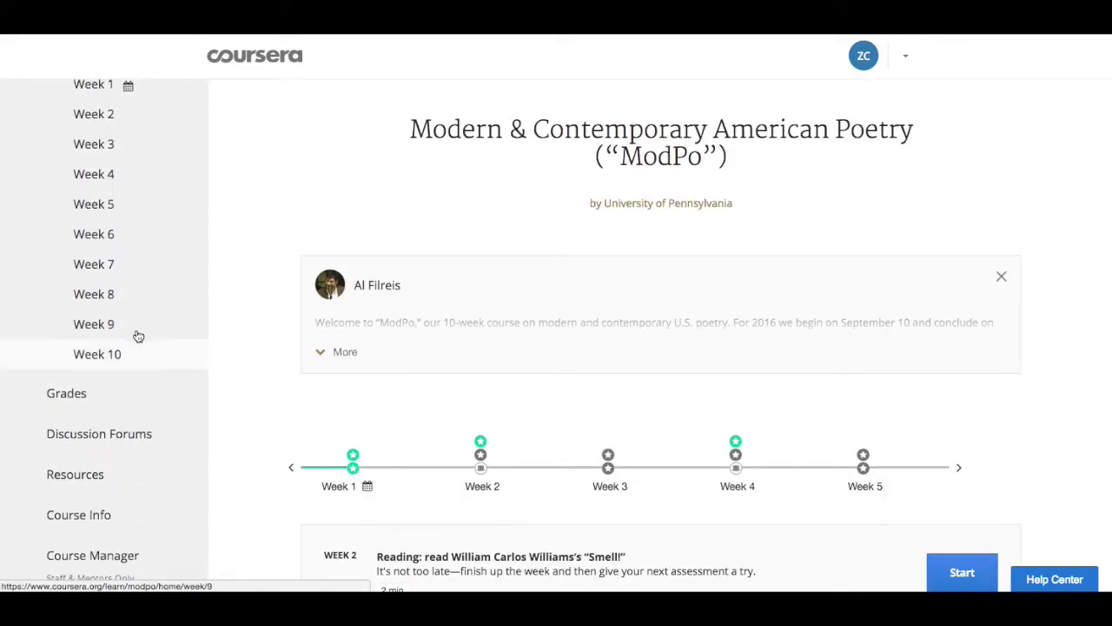
{"action": "left_click", "coordinate": [67, 395]}
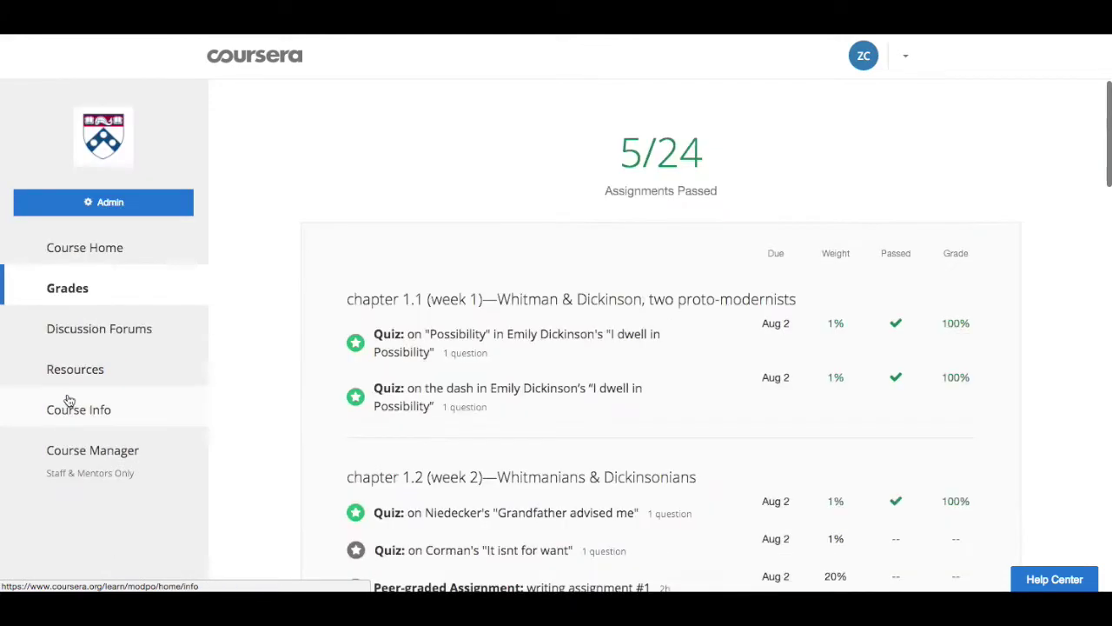
{"action": "scroll", "coordinate": [422, 417], "scroll_direction": "down", "scroll_amount": 2}
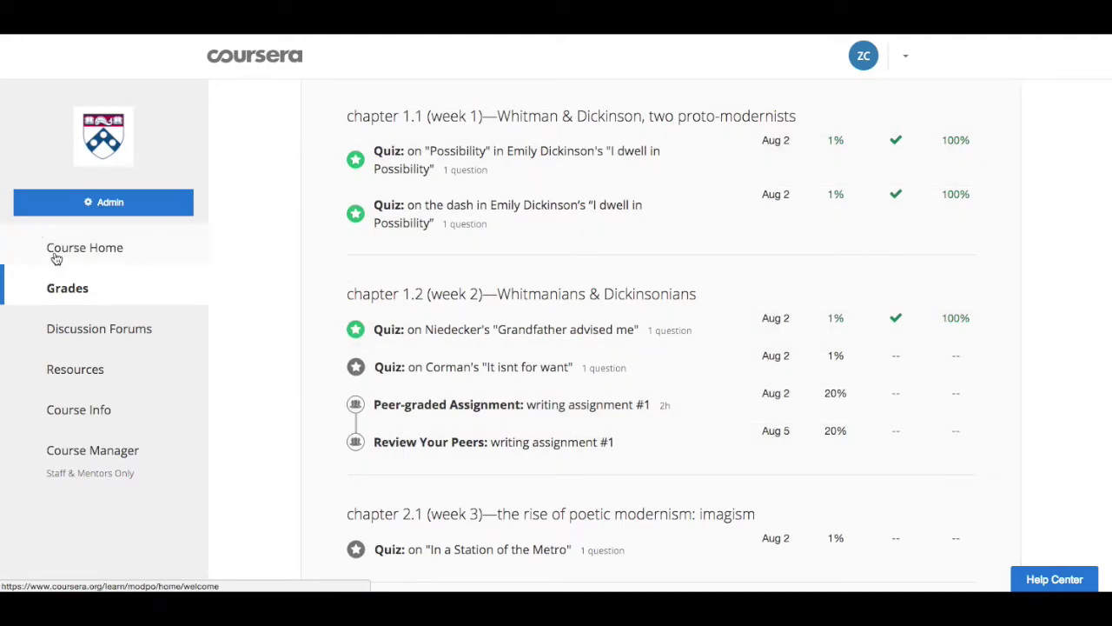
Step: Open Week 4 from Course Home and look through its items down to the writing assignment #2 entries
{"action": "left_click", "coordinate": [187, 239]}
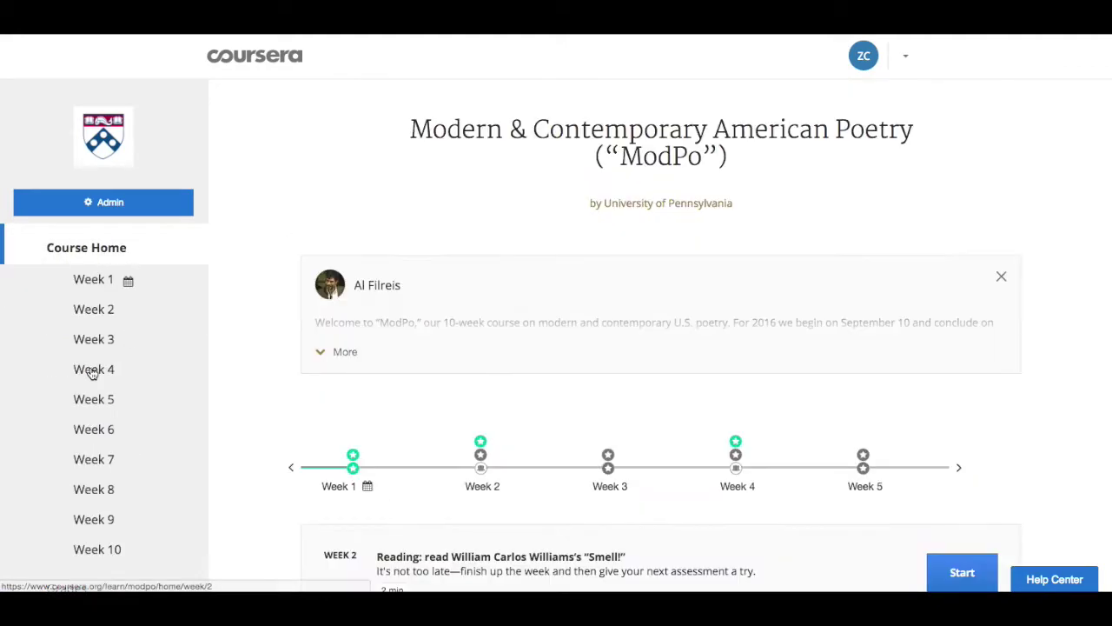
{"action": "left_click", "coordinate": [100, 371]}
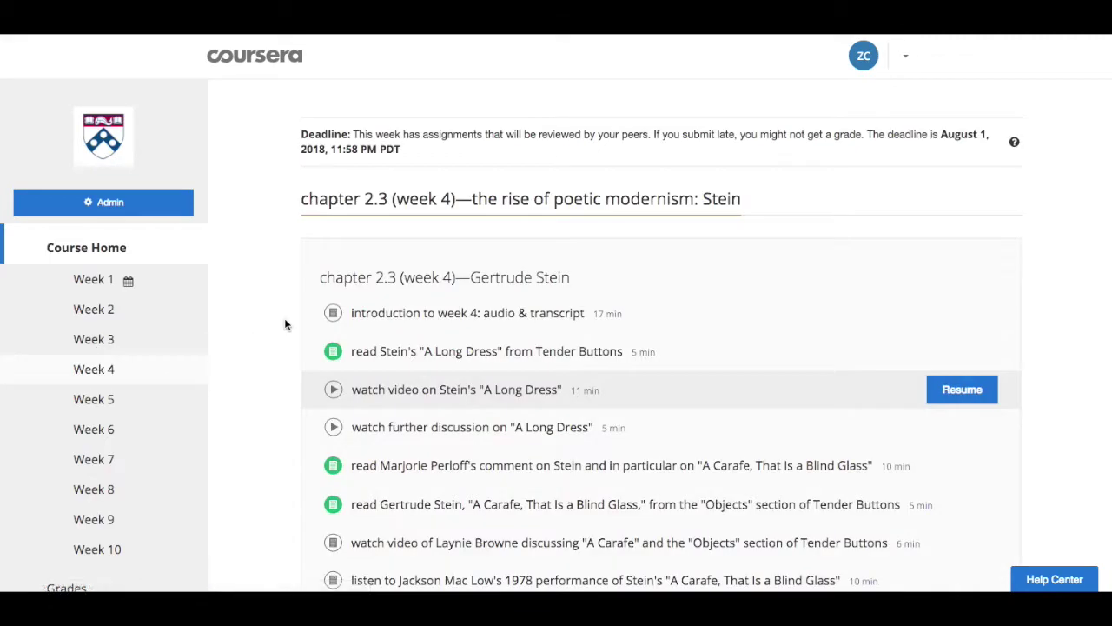
{"action": "scroll", "coordinate": [286, 324], "scroll_direction": "down", "scroll_amount": 3}
{"action": "scroll", "coordinate": [285, 325], "scroll_direction": "down", "scroll_amount": 15}
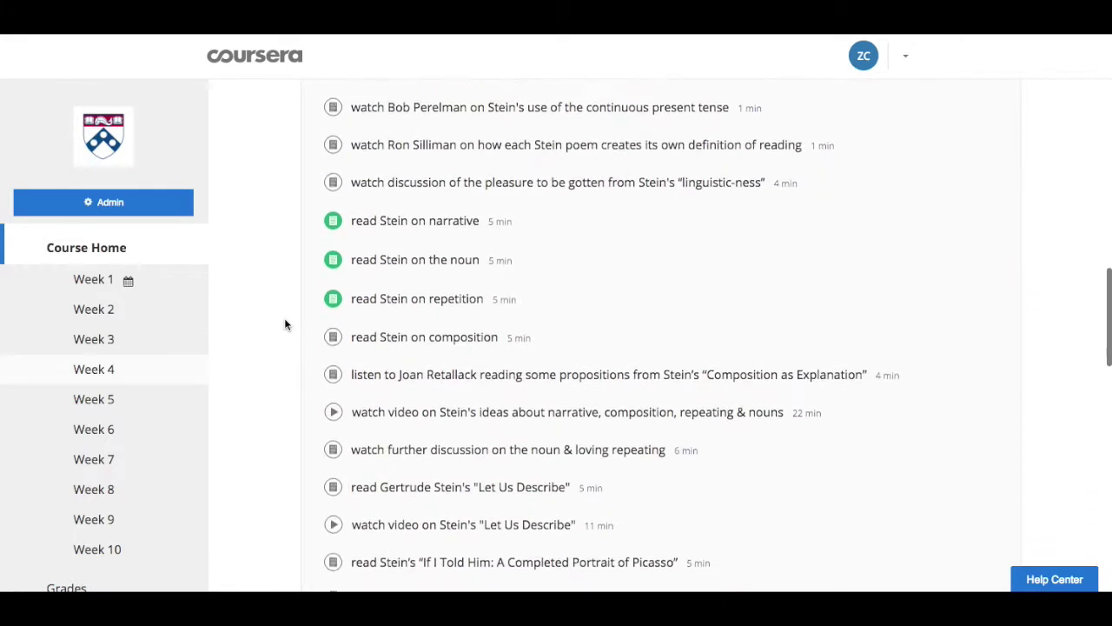
{"action": "scroll", "coordinate": [285, 324], "scroll_direction": "down", "scroll_amount": 8}
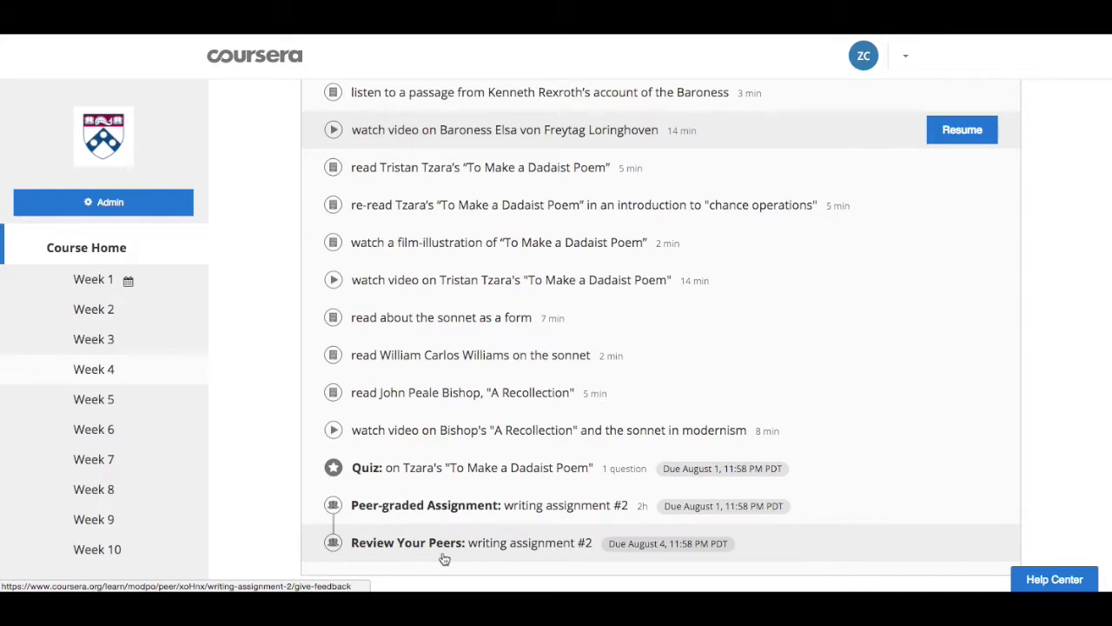
Step: Open the Review Your Peers item for writing assignment #2 from the course's Grades page
{"action": "scroll", "coordinate": [105, 508], "scroll_direction": "down", "scroll_amount": 2}
{"action": "left_click", "coordinate": [70, 508]}
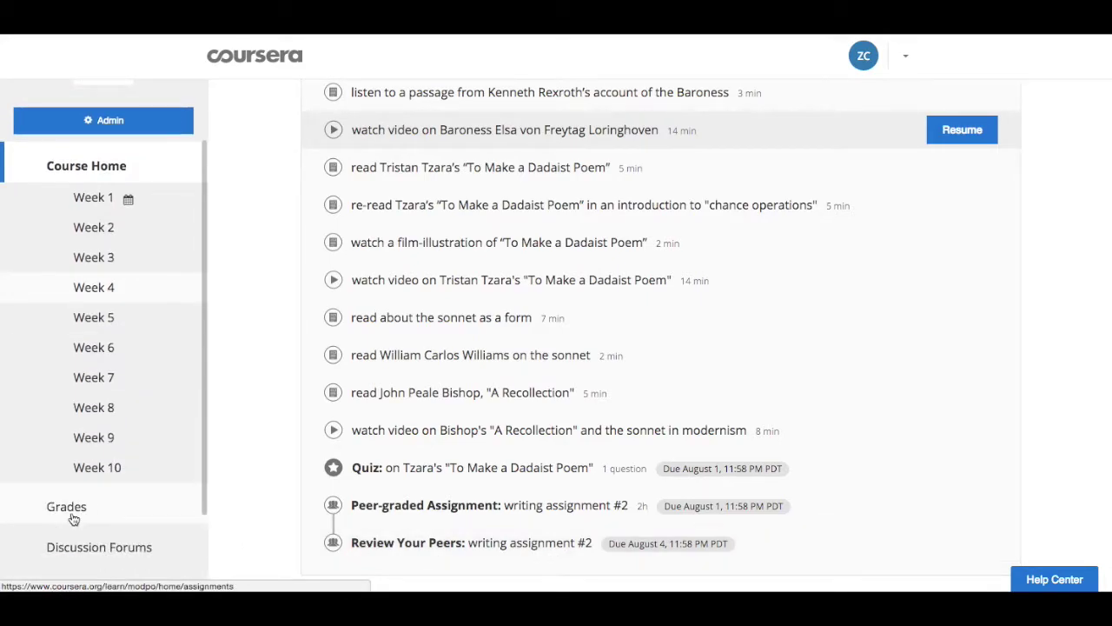
{"action": "scroll", "coordinate": [261, 352], "scroll_direction": "down", "scroll_amount": 3}
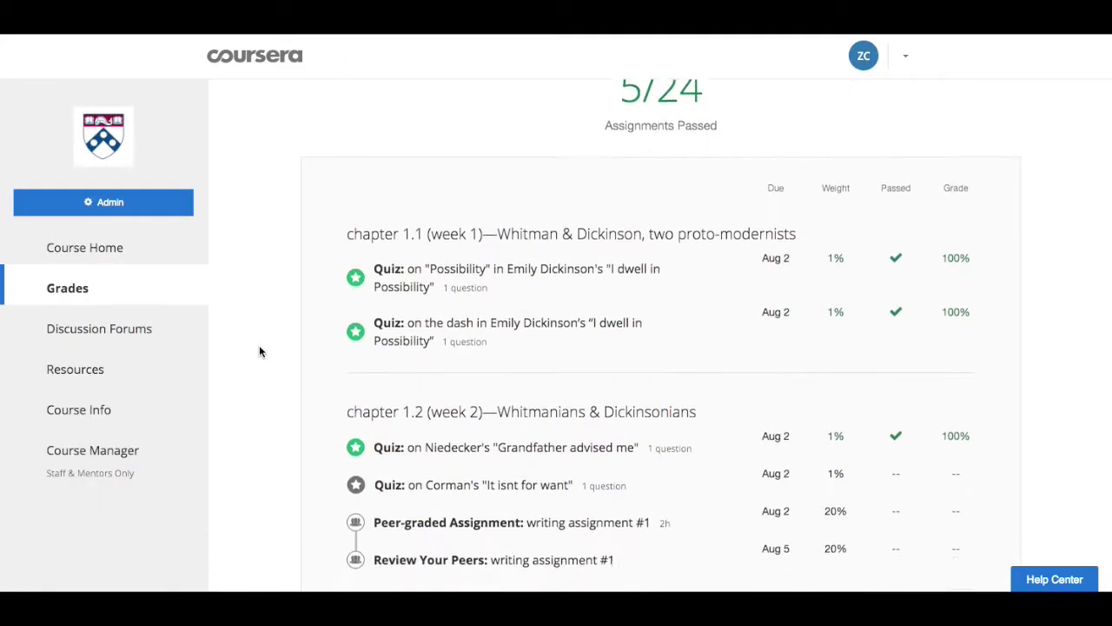
{"action": "scroll", "coordinate": [259, 352], "scroll_direction": "down", "scroll_amount": 6}
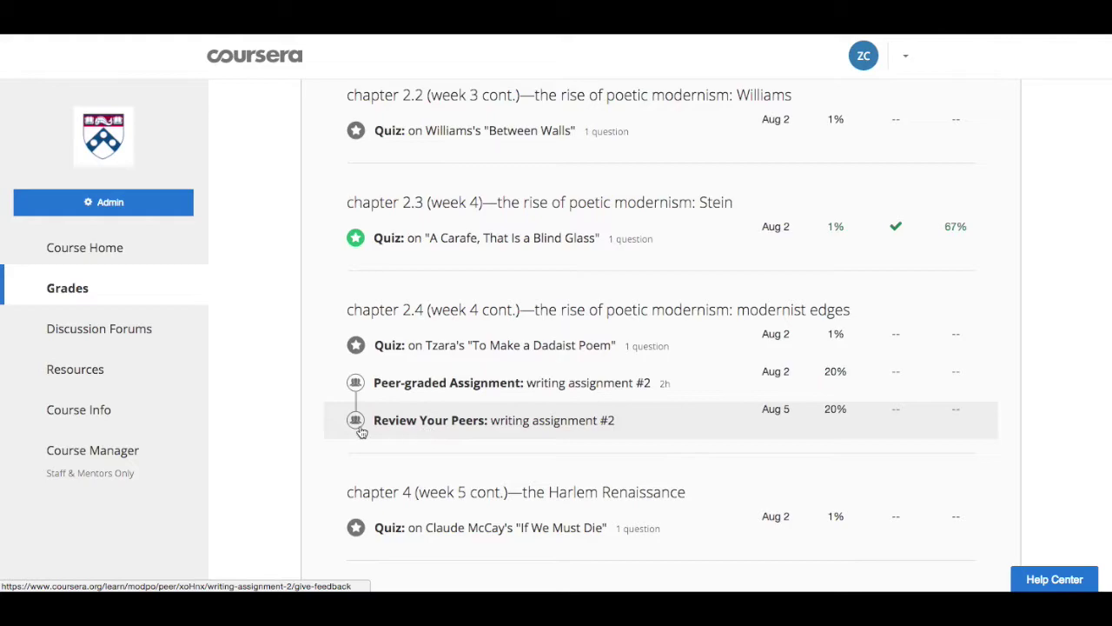
{"action": "left_click", "coordinate": [496, 430]}
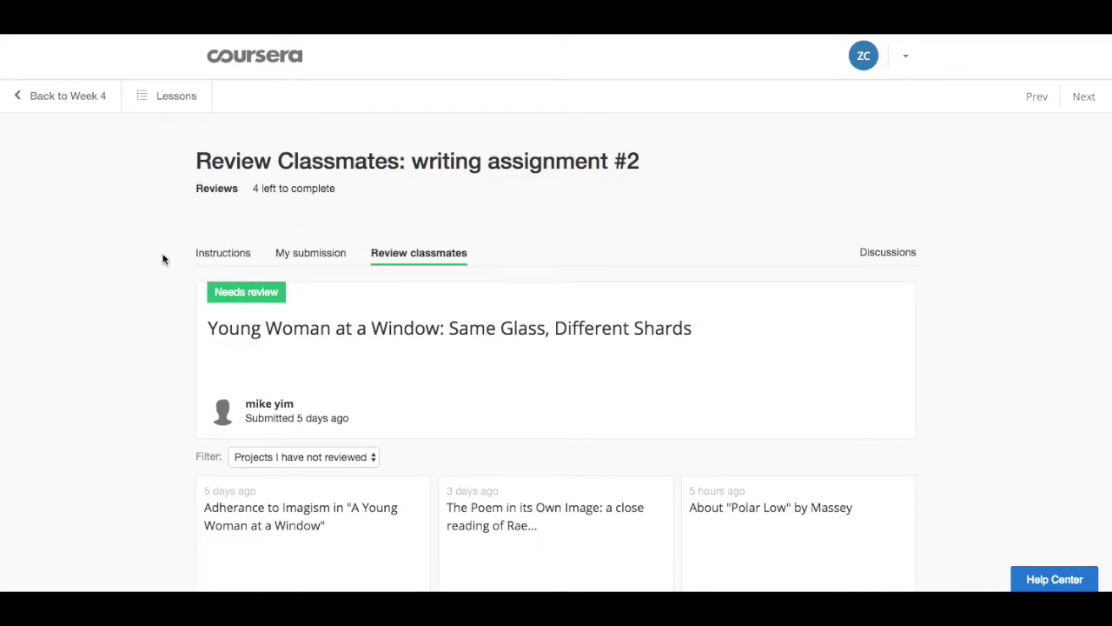
Step: Look over the Review Classmates page for writing assignment #2 and its available sections
{"action": "scroll", "coordinate": [166, 275], "scroll_direction": "down", "scroll_amount": 2}
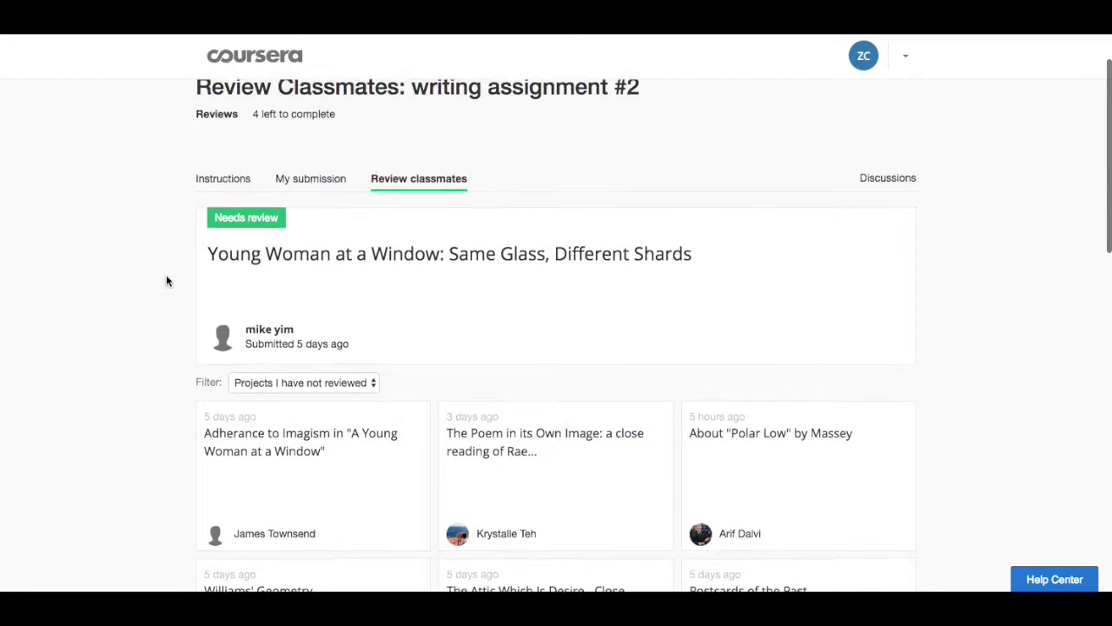
{"action": "scroll", "coordinate": [166, 275], "scroll_direction": "up", "scroll_amount": 2}
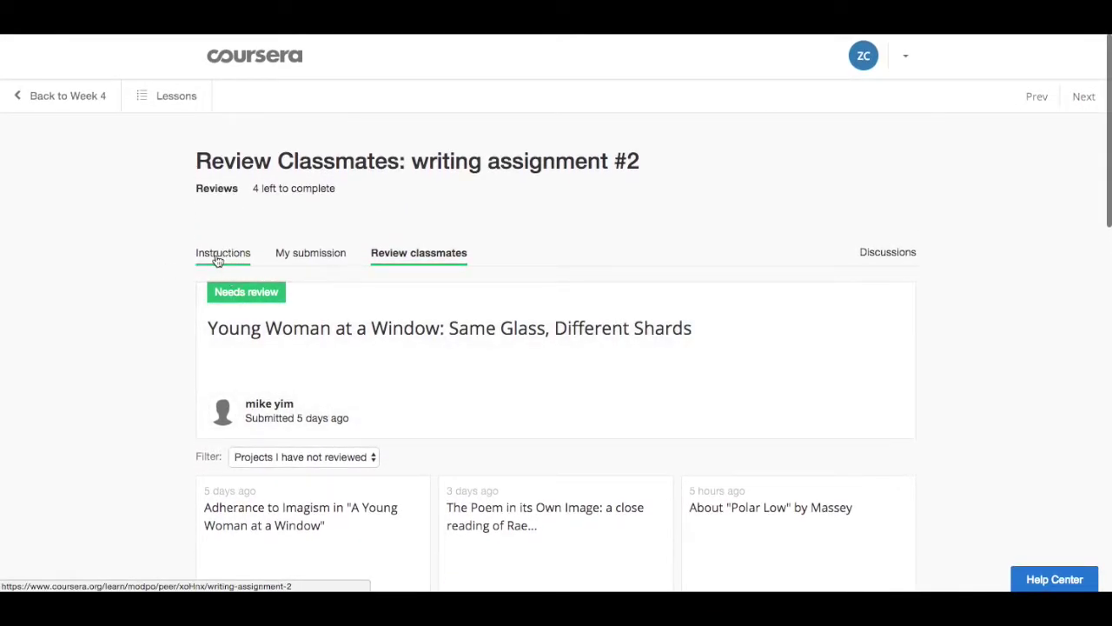
{"action": "scroll", "coordinate": [313, 256], "scroll_direction": "down", "scroll_amount": 1}
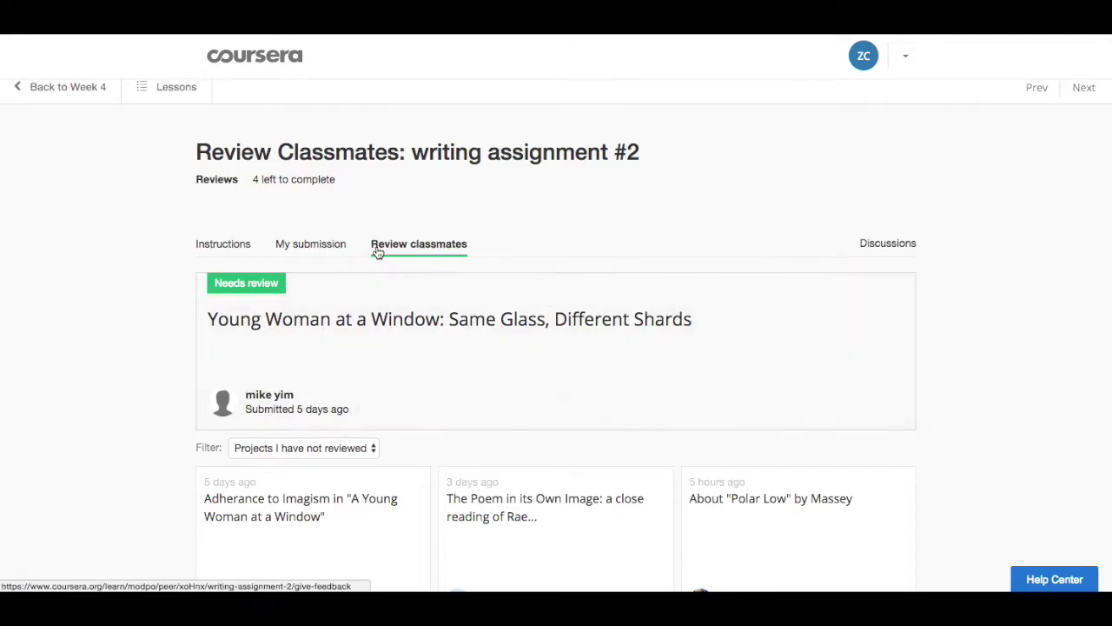
Step: Open My submission for writing assignment #2 and examine its title field, essay instructions, poem list and text editor
{"action": "left_click", "coordinate": [312, 246]}
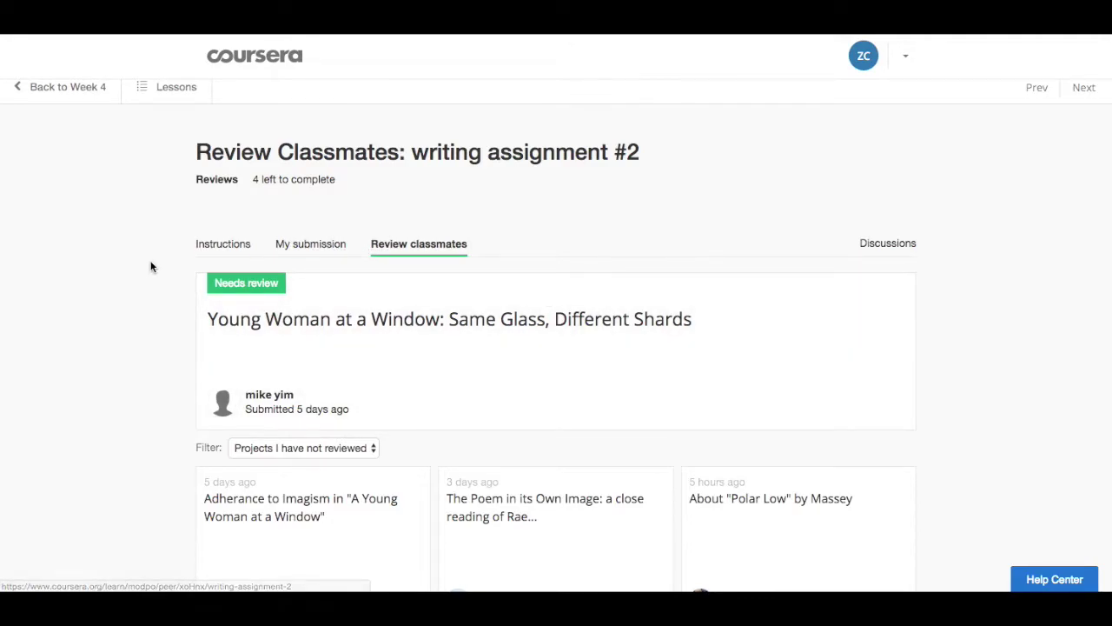
{"action": "scroll", "coordinate": [149, 269], "scroll_direction": "down", "scroll_amount": 7}
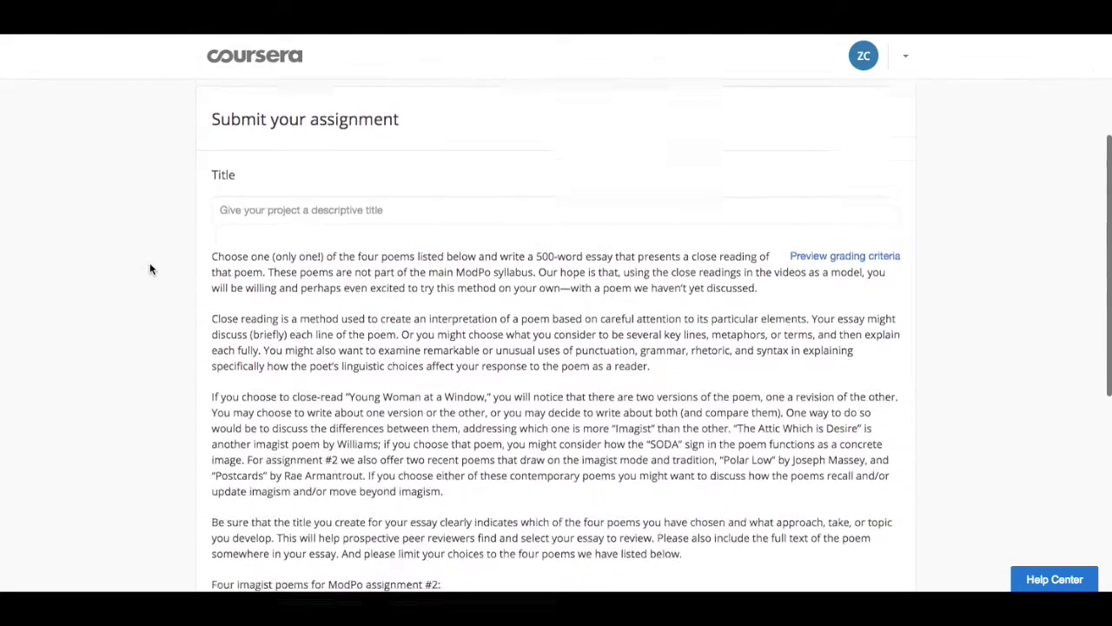
{"action": "scroll", "coordinate": [150, 269], "scroll_direction": "up", "scroll_amount": 4}
{"action": "scroll", "coordinate": [150, 270], "scroll_direction": "up", "scroll_amount": 3}
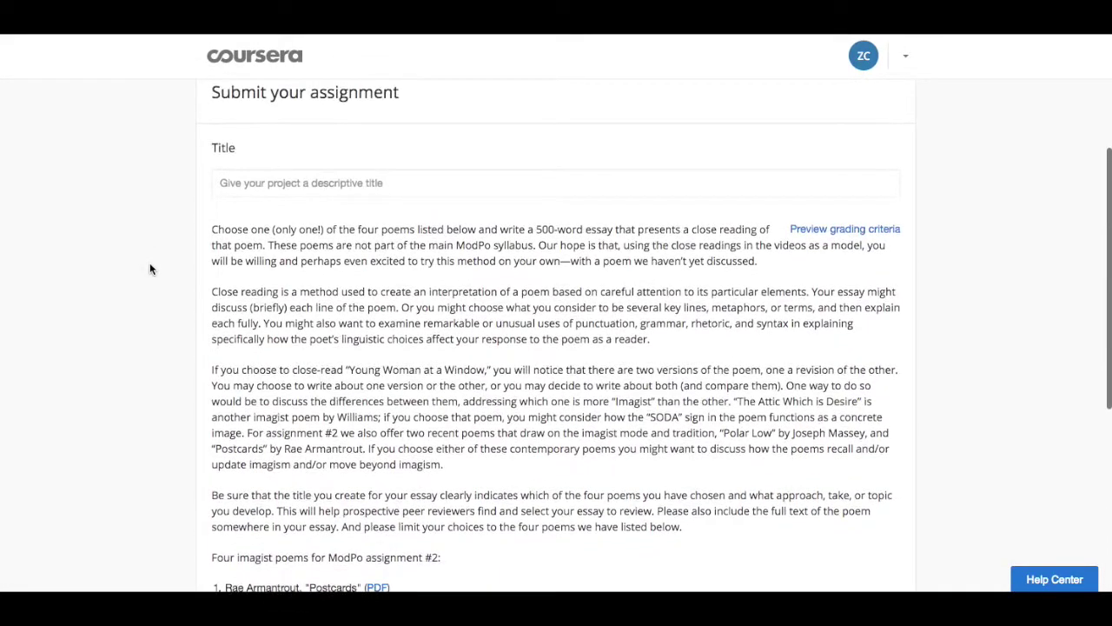
{"action": "scroll", "coordinate": [150, 270], "scroll_direction": "down", "scroll_amount": 5}
{"action": "scroll", "coordinate": [149, 269], "scroll_direction": "up", "scroll_amount": 2}
{"action": "scroll", "coordinate": [149, 269], "scroll_direction": "up", "scroll_amount": 3}
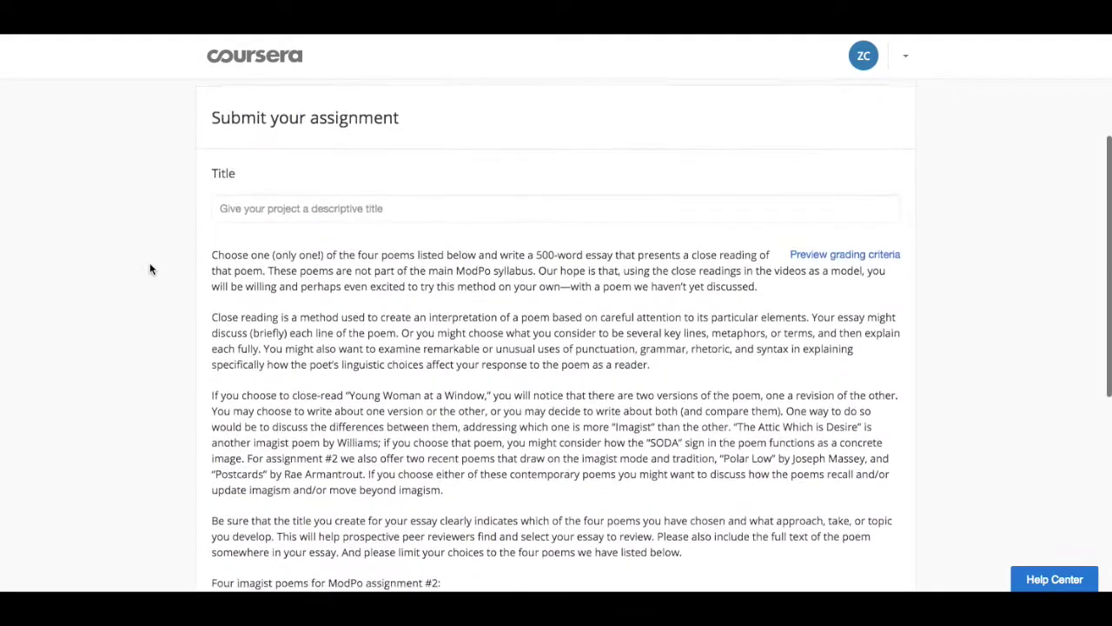
{"action": "scroll", "coordinate": [247, 184], "scroll_direction": "up", "scroll_amount": 2}
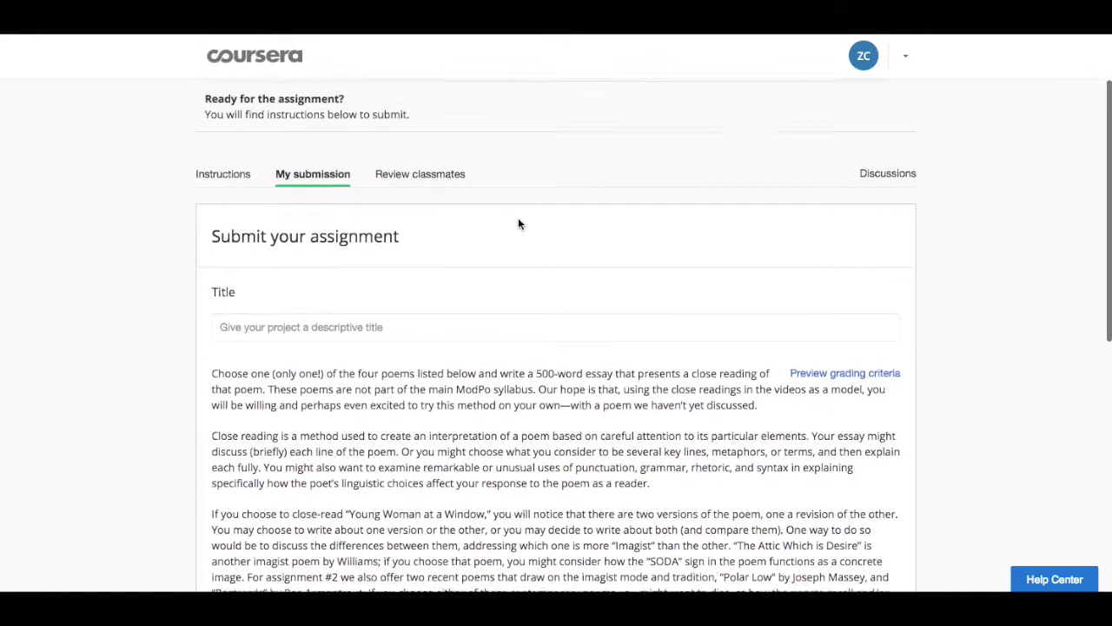
{"action": "scroll", "coordinate": [183, 374], "scroll_direction": "down", "scroll_amount": 7}
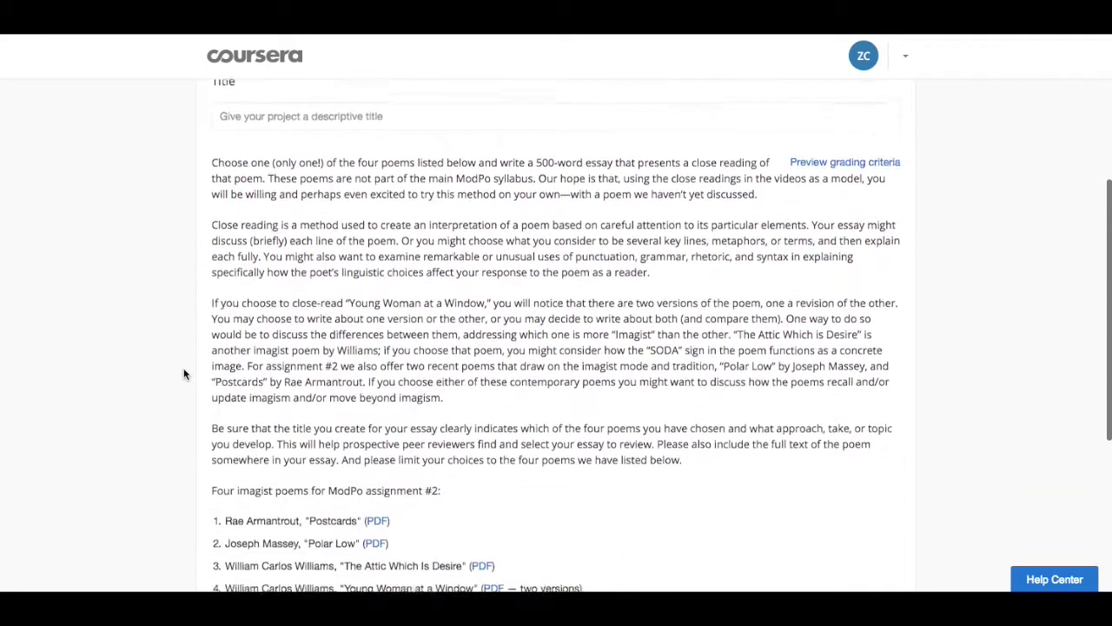
{"action": "scroll", "coordinate": [183, 372], "scroll_direction": "up", "scroll_amount": 5}
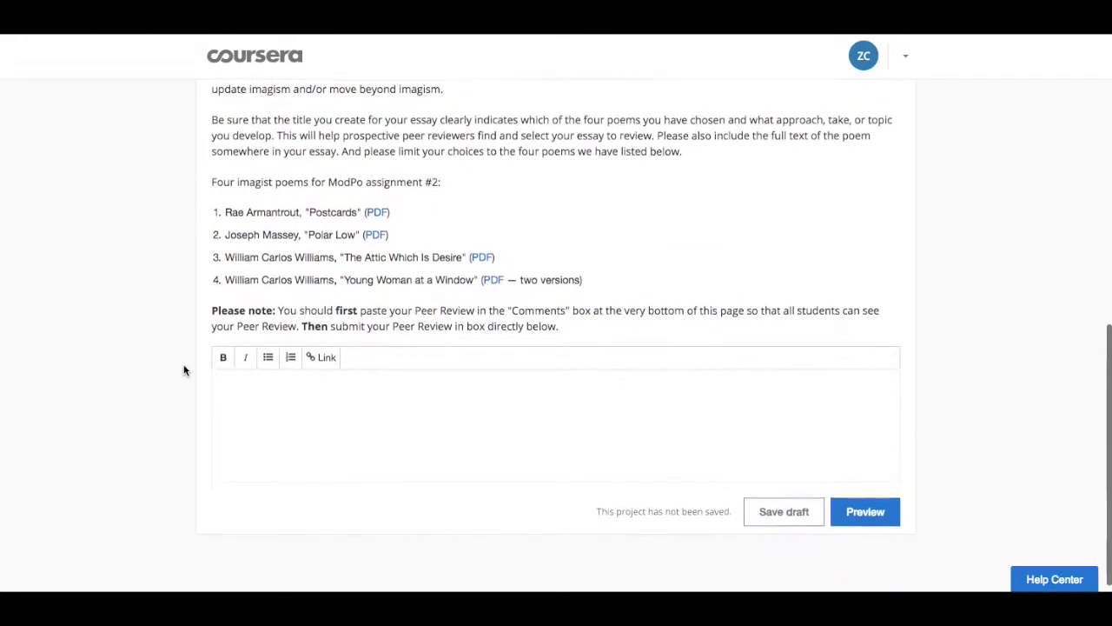
{"action": "scroll", "coordinate": [183, 371], "scroll_direction": "down", "scroll_amount": 3}
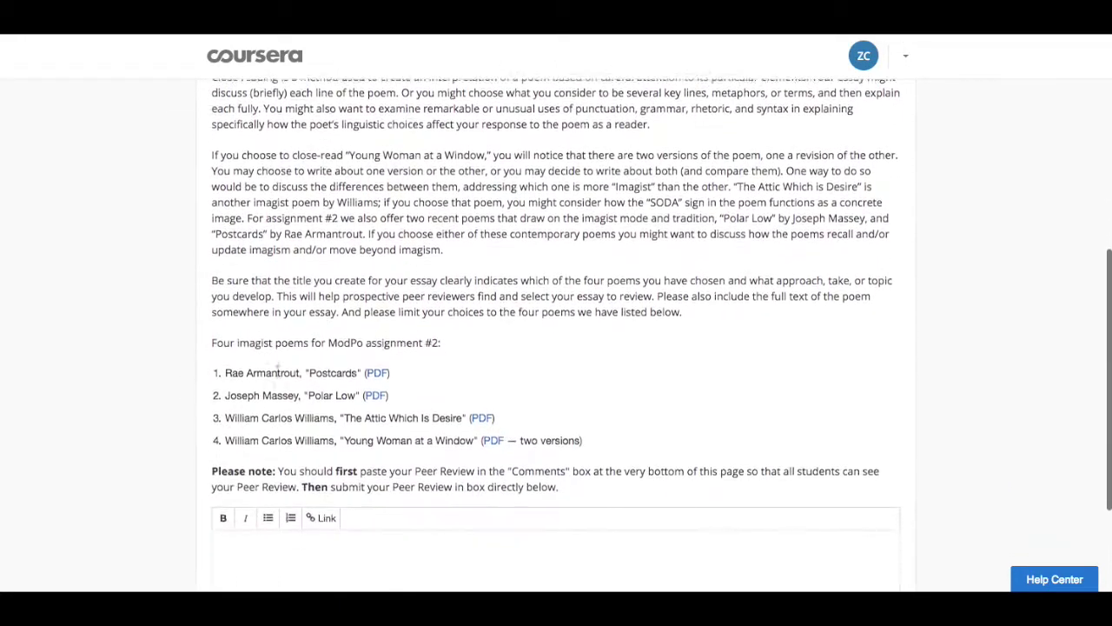
{"action": "scroll", "coordinate": [173, 421], "scroll_direction": "up", "scroll_amount": 6}
{"action": "scroll", "coordinate": [159, 387], "scroll_direction": "down", "scroll_amount": 2}
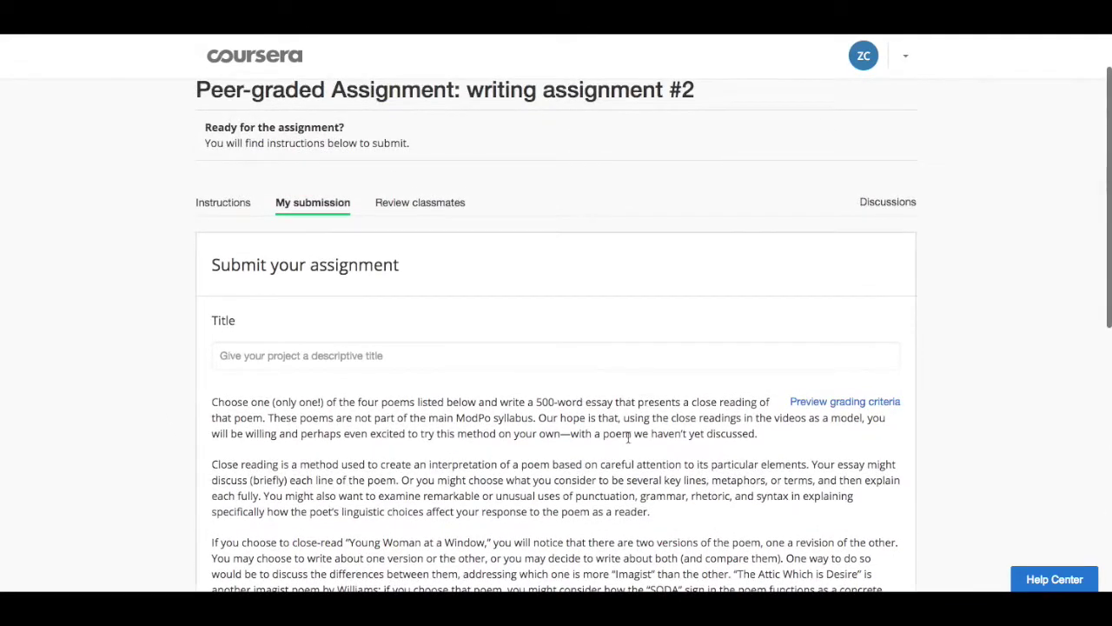
{"action": "scroll", "coordinate": [629, 437], "scroll_direction": "up", "scroll_amount": 1}
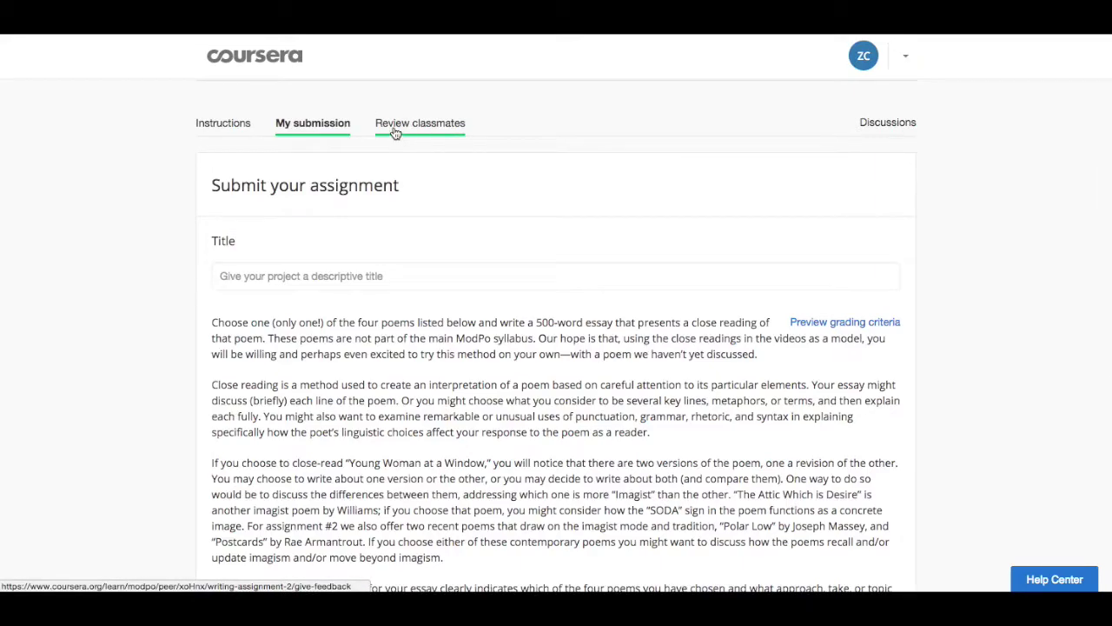
Step: Return to Review classmates and look through the submissions not yet reviewed to the end of the list
{"action": "left_click", "coordinate": [395, 131]}
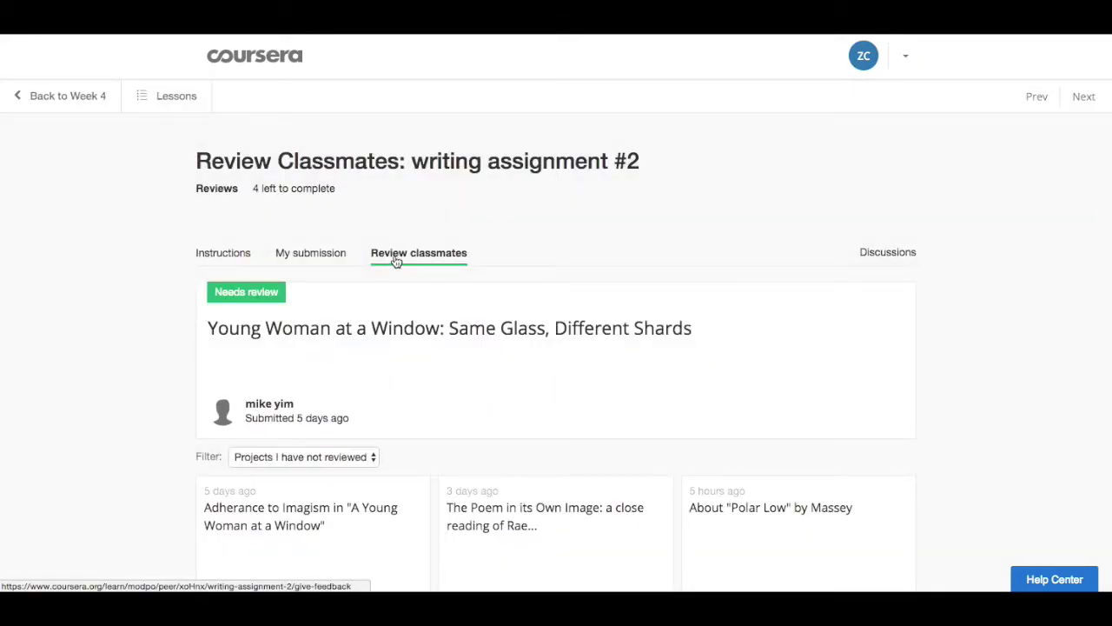
{"action": "scroll", "coordinate": [136, 282], "scroll_direction": "down", "scroll_amount": 3}
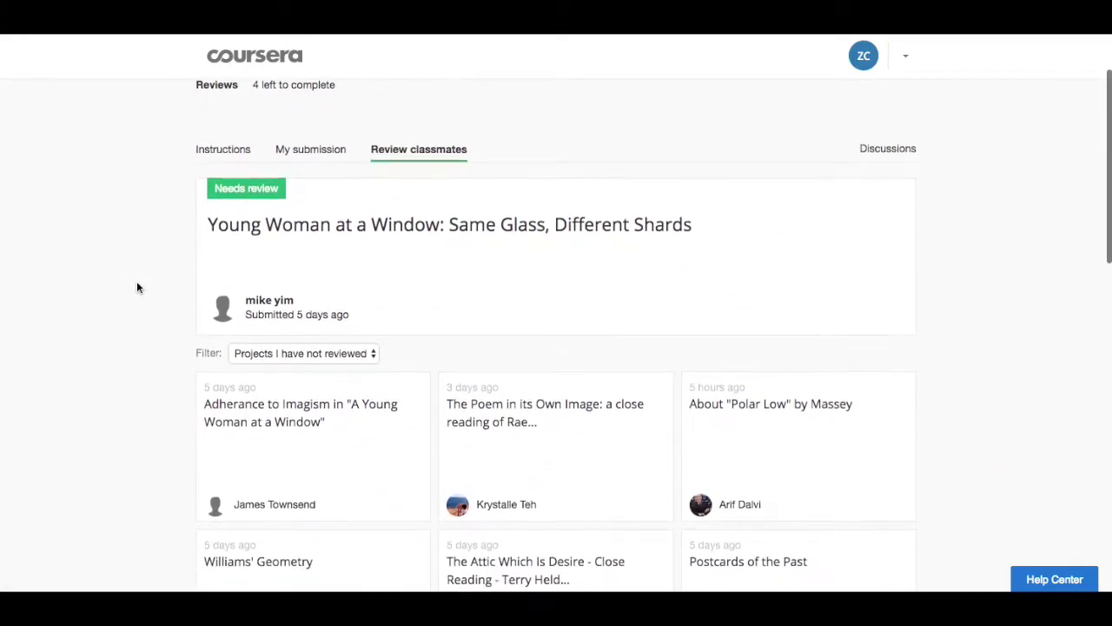
{"action": "scroll", "coordinate": [137, 287], "scroll_direction": "down", "scroll_amount": 1}
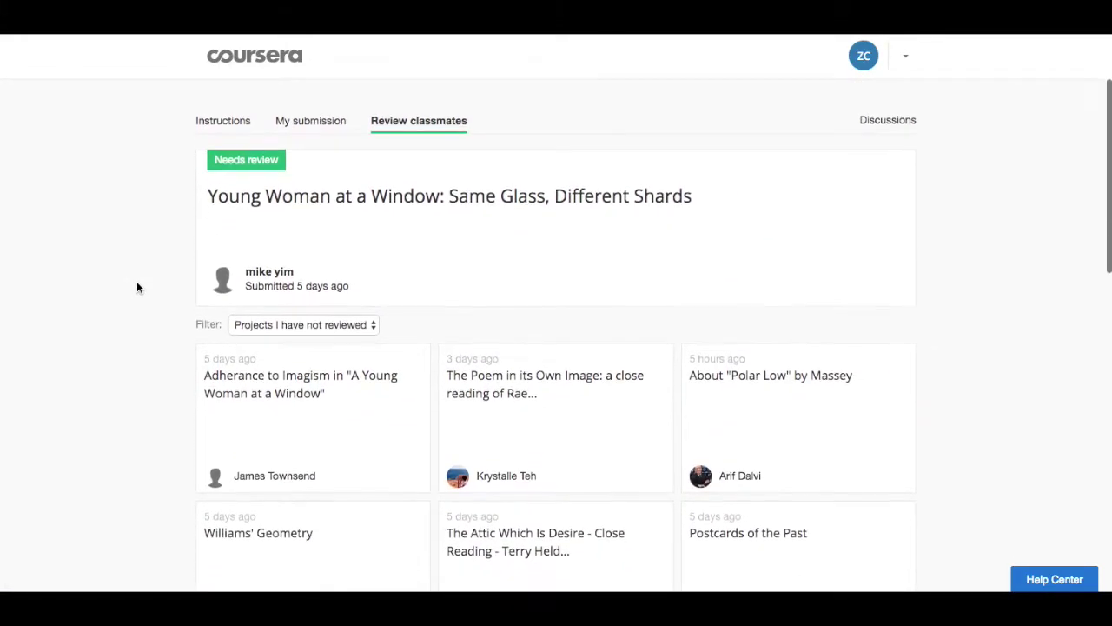
{"action": "scroll", "coordinate": [137, 287], "scroll_direction": "down", "scroll_amount": 2}
{"action": "scroll", "coordinate": [137, 287], "scroll_direction": "down", "scroll_amount": 3}
{"action": "scroll", "coordinate": [136, 286], "scroll_direction": "down", "scroll_amount": 5}
{"action": "scroll", "coordinate": [137, 287], "scroll_direction": "down", "scroll_amount": 7}
{"action": "scroll", "coordinate": [136, 287], "scroll_direction": "down", "scroll_amount": 3}
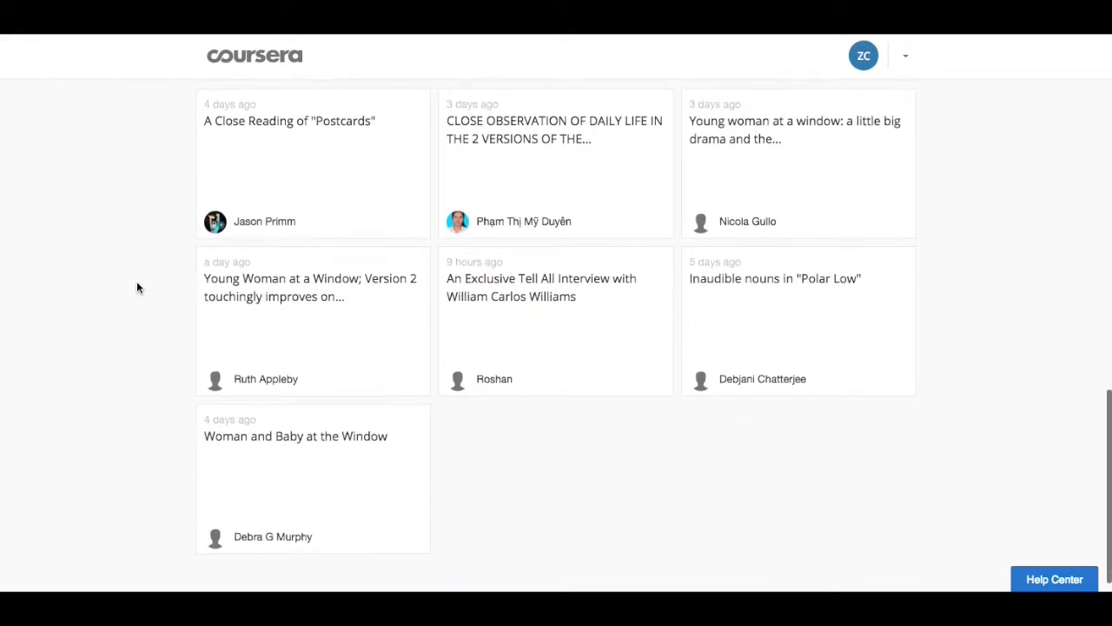
Step: Browse the classmates' essay titles again from the start of the list to compare candidates for review
{"action": "scroll", "coordinate": [136, 286], "scroll_direction": "up", "scroll_amount": 15}
{"action": "scroll", "coordinate": [137, 287], "scroll_direction": "up", "scroll_amount": 3}
{"action": "scroll", "coordinate": [136, 287], "scroll_direction": "down", "scroll_amount": 4}
{"action": "scroll", "coordinate": [137, 286], "scroll_direction": "down", "scroll_amount": 2}
{"action": "scroll", "coordinate": [136, 287], "scroll_direction": "down", "scroll_amount": 2}
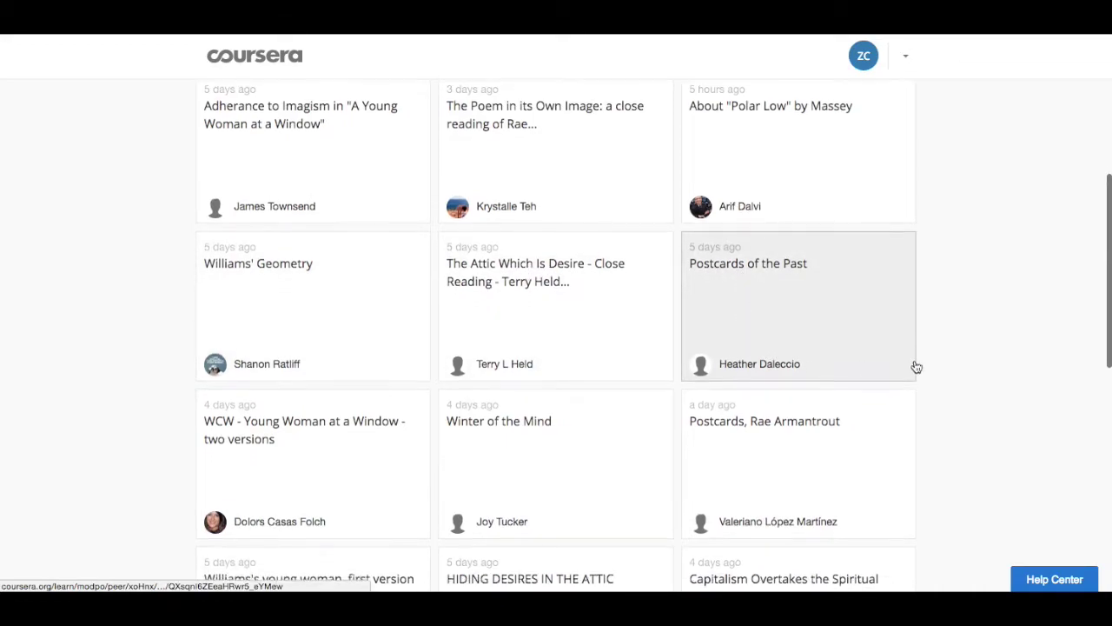
{"action": "scroll", "coordinate": [916, 367], "scroll_direction": "down", "scroll_amount": 3}
{"action": "scroll", "coordinate": [917, 367], "scroll_direction": "down", "scroll_amount": 4}
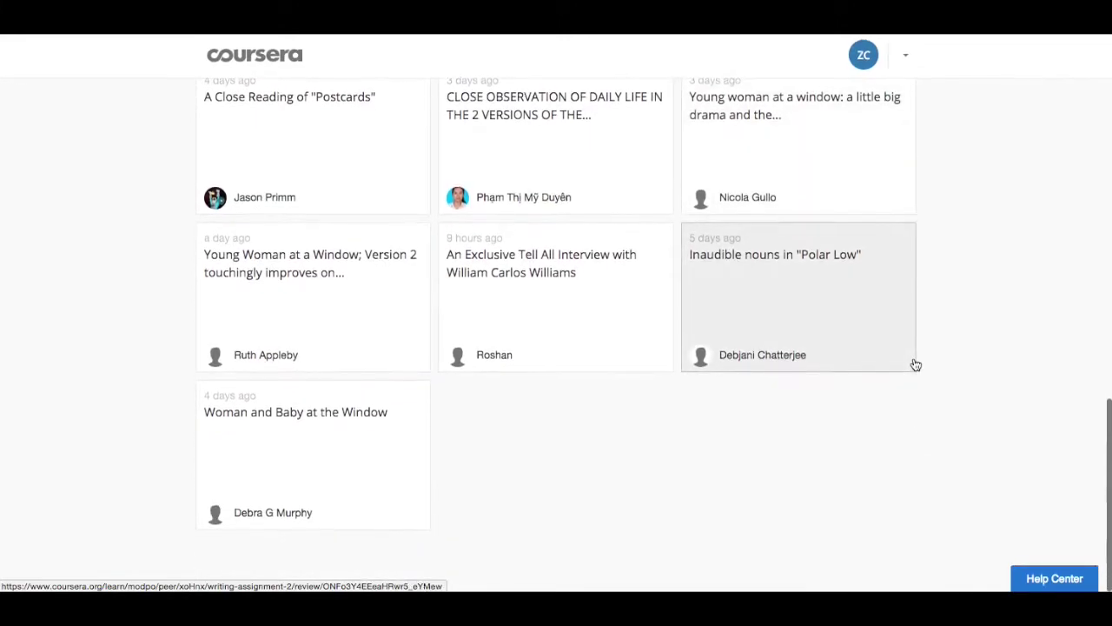
{"action": "scroll", "coordinate": [916, 365], "scroll_direction": "up", "scroll_amount": 7}
{"action": "scroll", "coordinate": [916, 365], "scroll_direction": "up", "scroll_amount": 3}
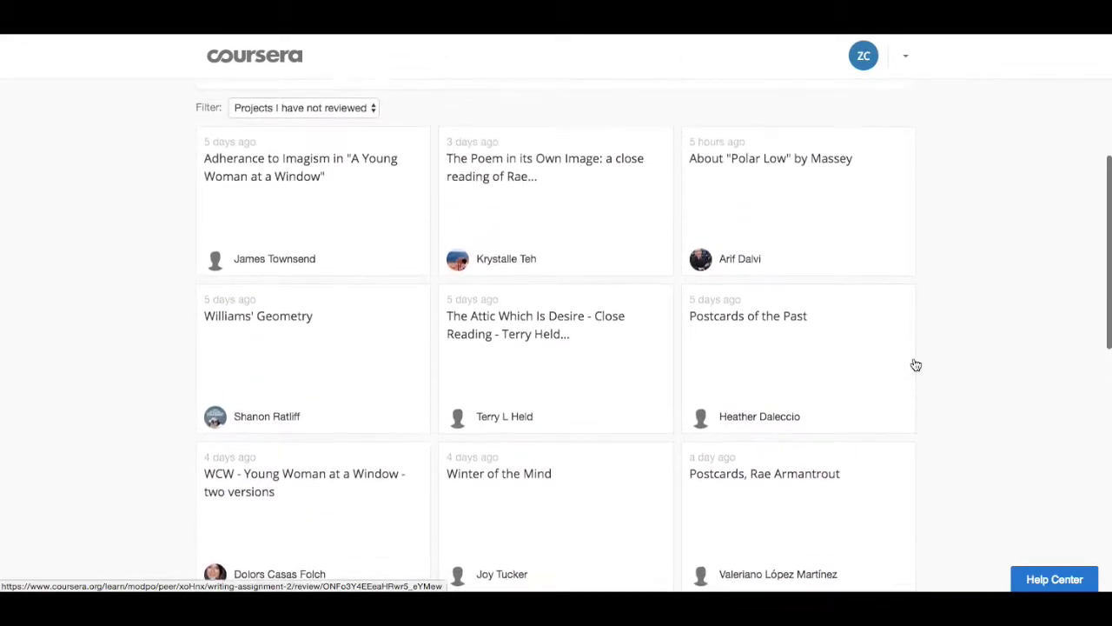
{"action": "scroll", "coordinate": [940, 359], "scroll_direction": "up", "scroll_amount": 1}
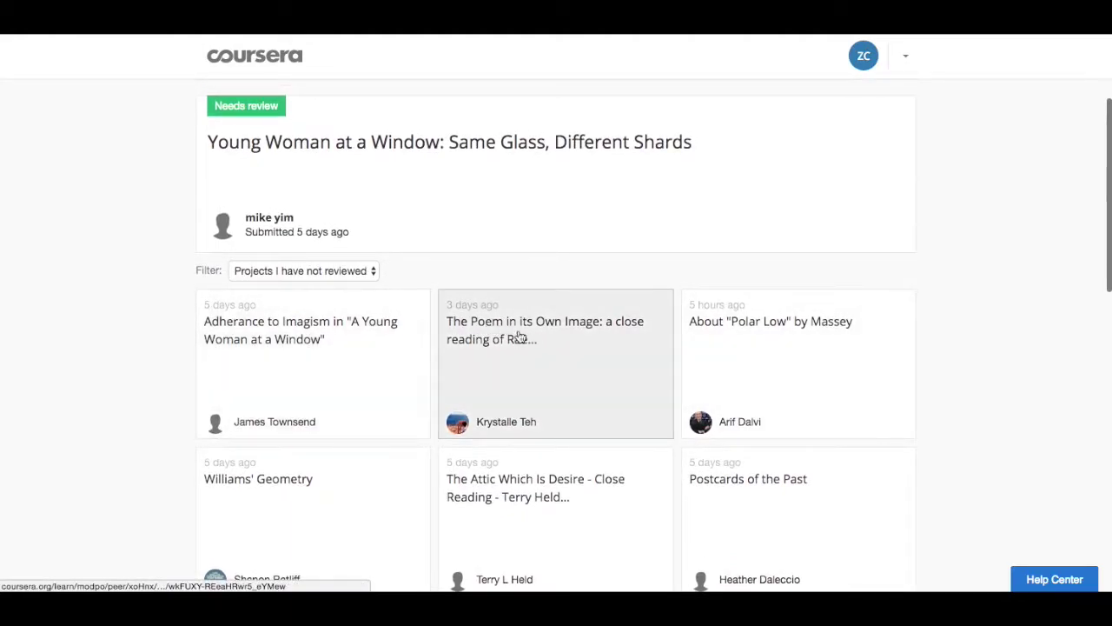
{"action": "scroll", "coordinate": [152, 399], "scroll_direction": "down", "scroll_amount": 1}
{"action": "scroll", "coordinate": [152, 399], "scroll_direction": "down", "scroll_amount": 1}
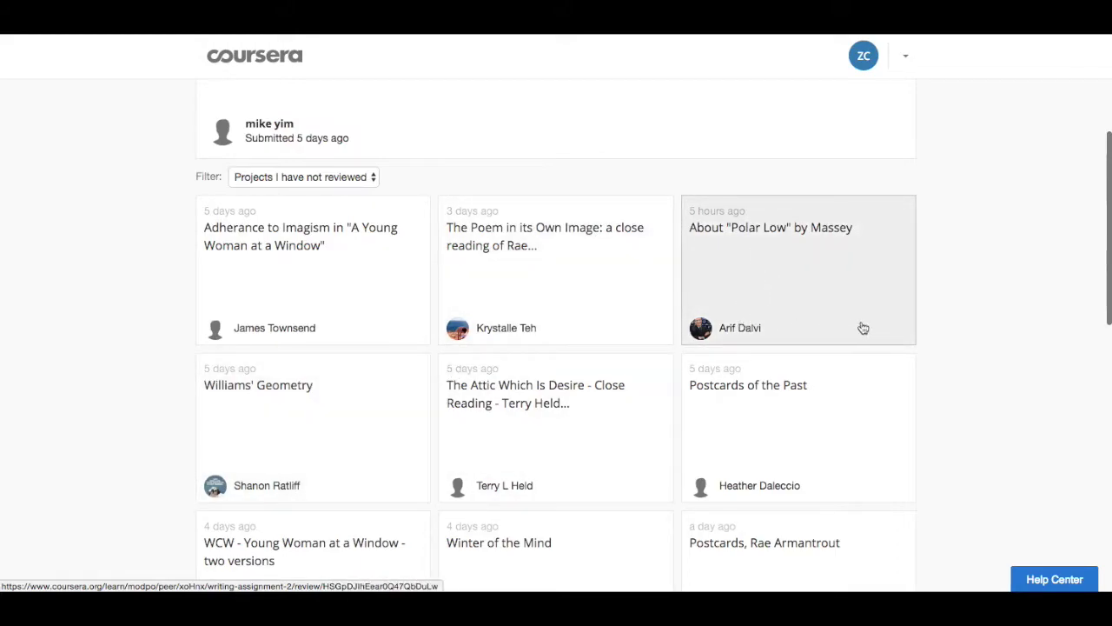
Step: Open the classmate's essay 'About "Polar Low" by Massey' and check its title and submission details
{"action": "left_click", "coordinate": [752, 268]}
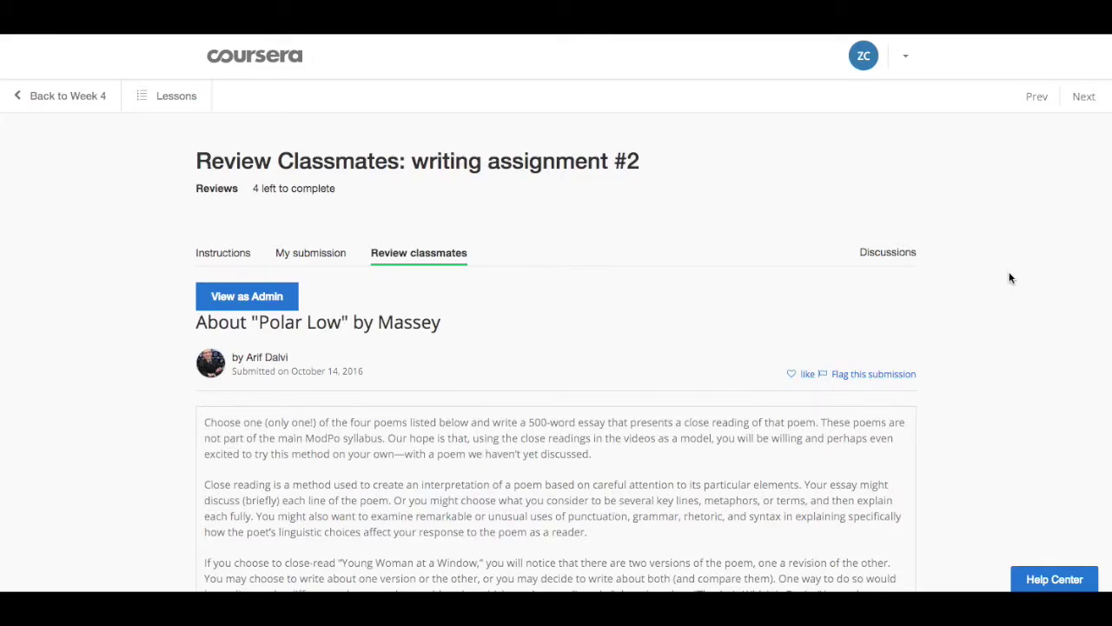
{"action": "scroll", "coordinate": [999, 274], "scroll_direction": "down", "scroll_amount": 1}
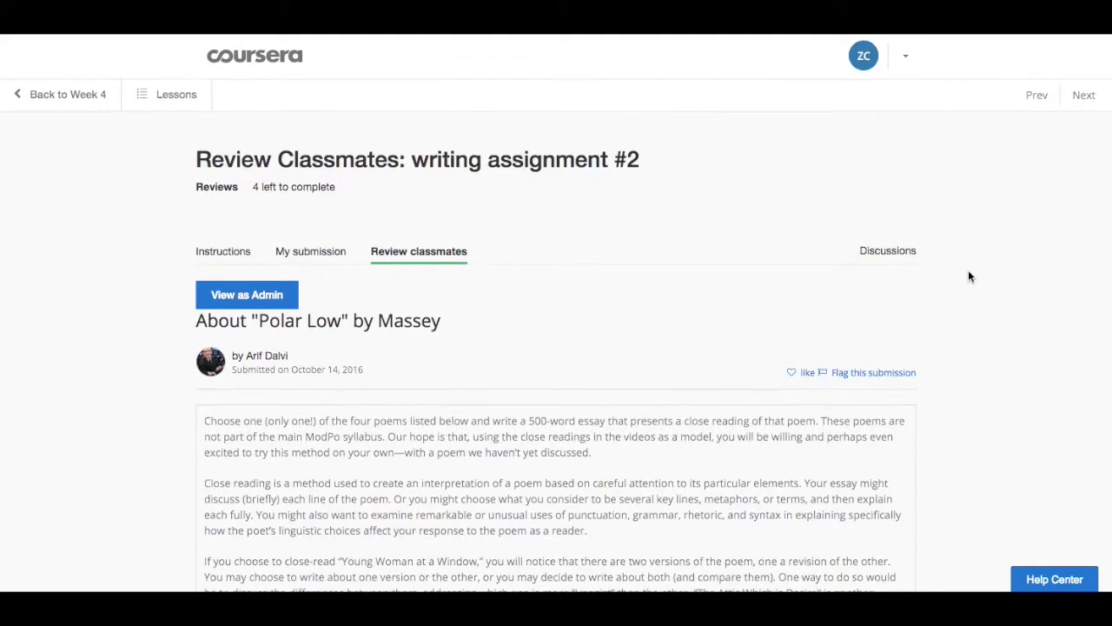
{"action": "left_click_drag", "start_coordinate": [205, 321], "coordinate": [423, 321]}
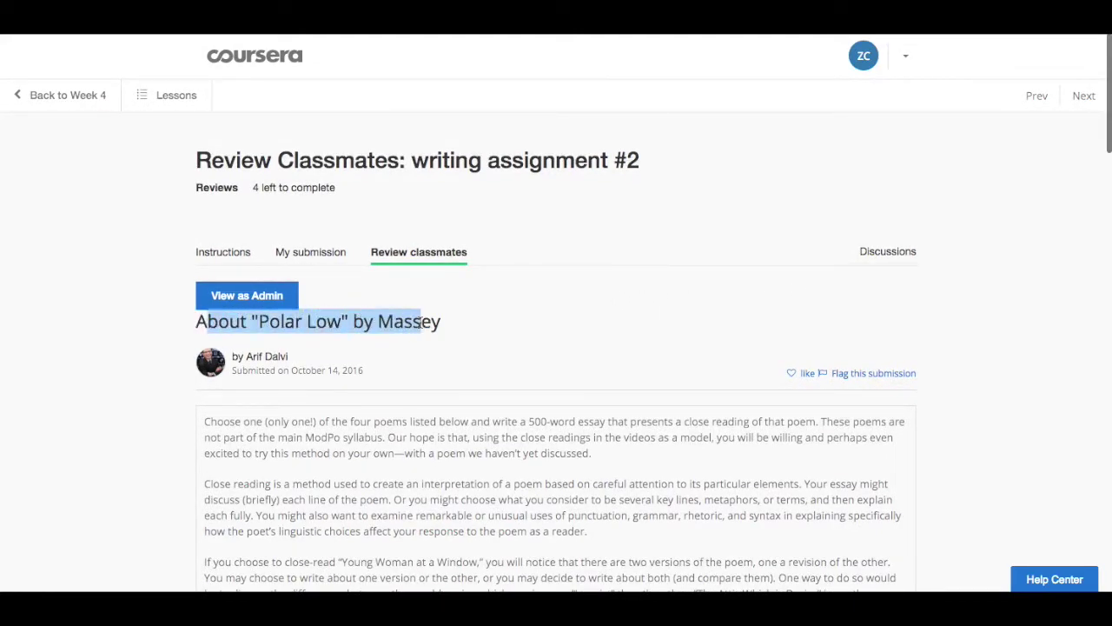
{"action": "left_click", "coordinate": [305, 348]}
{"action": "left_click_drag", "start_coordinate": [244, 373], "coordinate": [202, 383]}
{"action": "left_click", "coordinate": [116, 386]}
Step: Read through the assignment instructions, the list of four imagist poems and the classmate's full essay
{"action": "scroll", "coordinate": [193, 387], "scroll_direction": "down", "scroll_amount": 5}
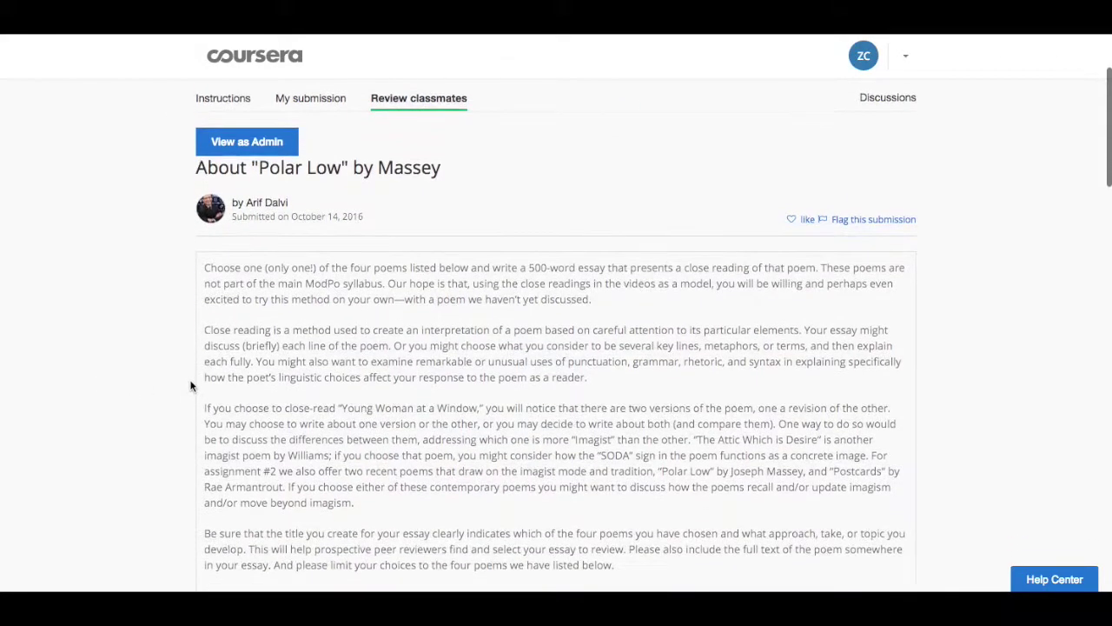
{"action": "scroll", "coordinate": [185, 380], "scroll_direction": "down", "scroll_amount": 2}
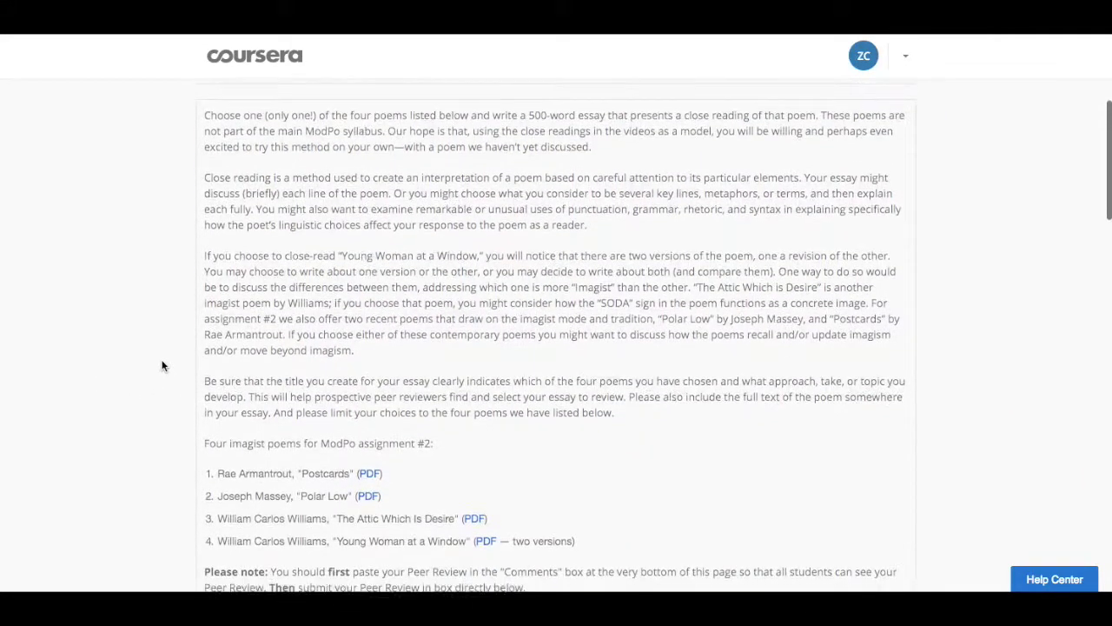
{"action": "scroll", "coordinate": [221, 210], "scroll_direction": "down", "scroll_amount": 5}
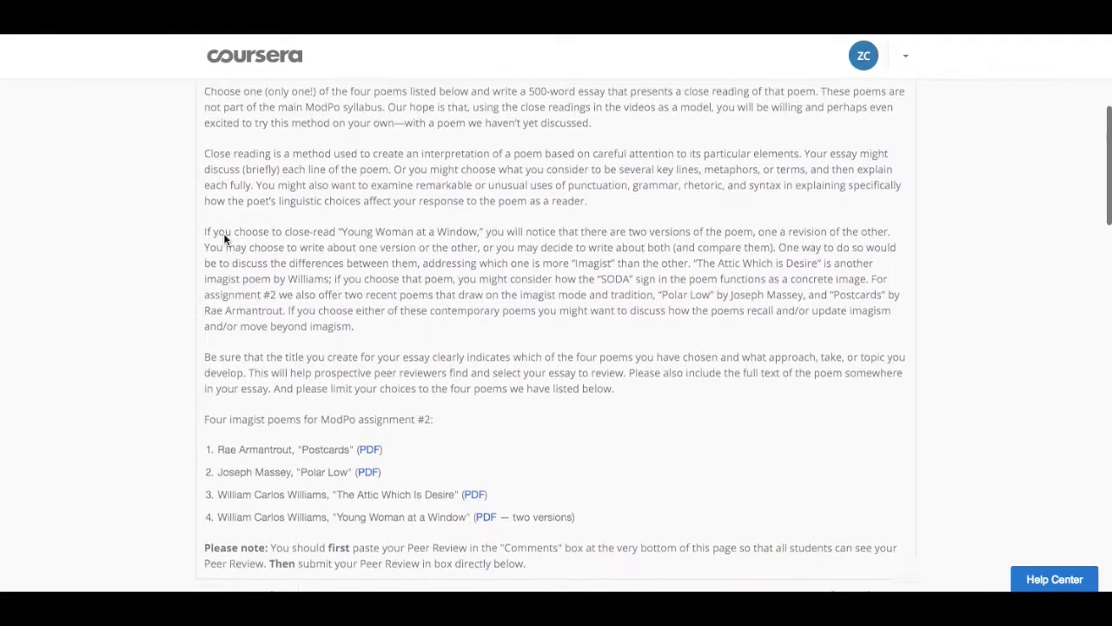
{"action": "scroll", "coordinate": [224, 234], "scroll_direction": "down", "scroll_amount": 2}
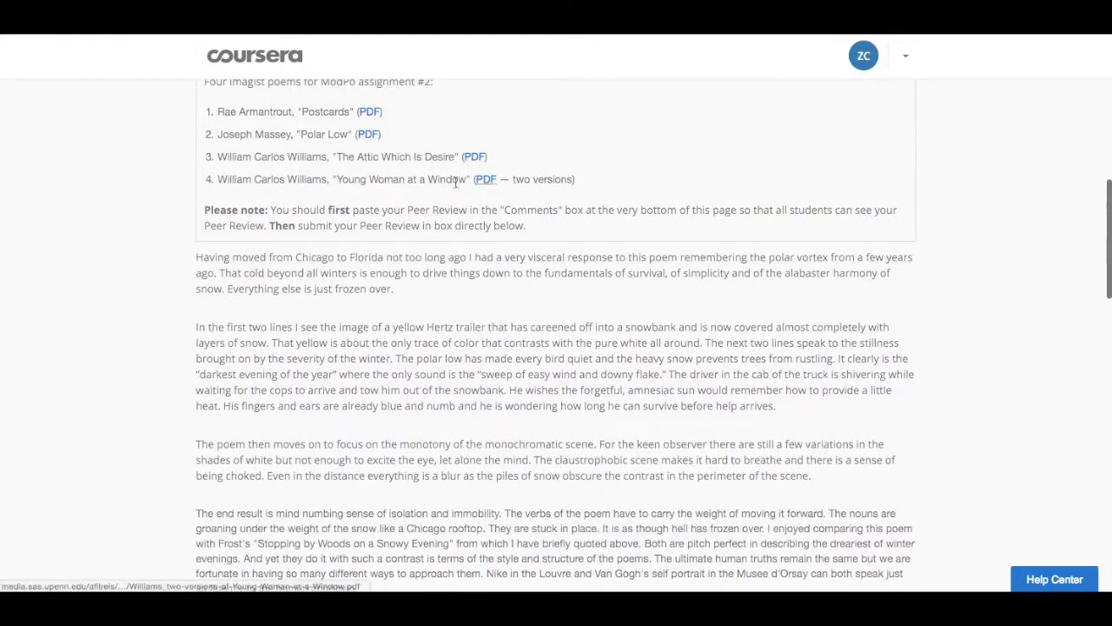
{"action": "scroll", "coordinate": [122, 269], "scroll_direction": "down", "scroll_amount": 3}
{"action": "scroll", "coordinate": [119, 264], "scroll_direction": "down", "scroll_amount": 1}
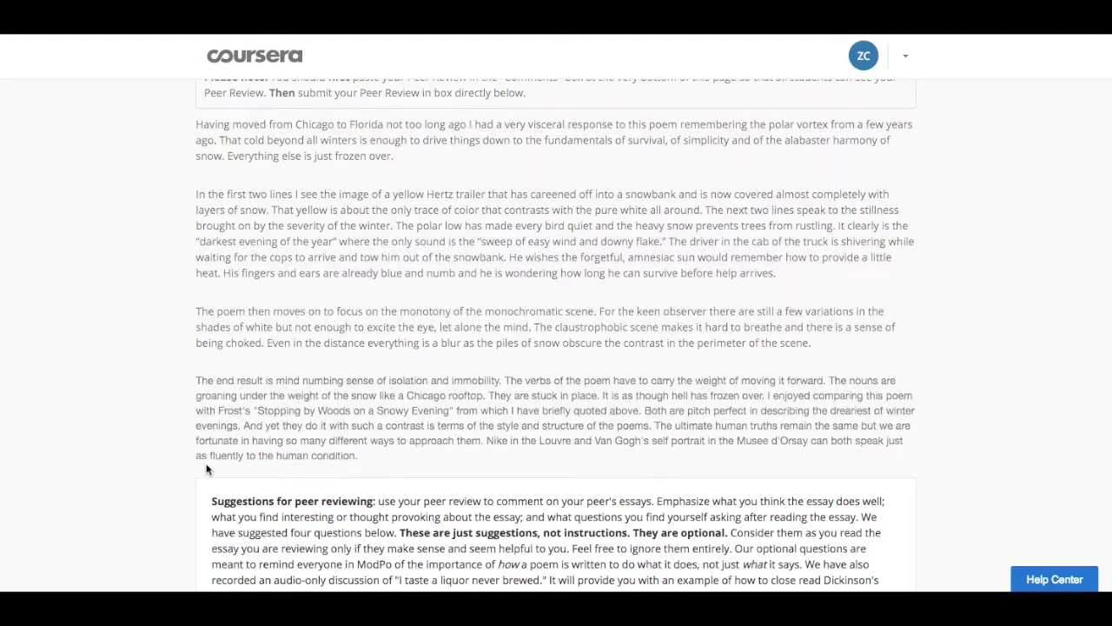
Step: Examine the peer-reviewing suggestions, the four optional questions and the question on whether the essay followed the instructions
{"action": "scroll", "coordinate": [158, 404], "scroll_direction": "down", "scroll_amount": 5}
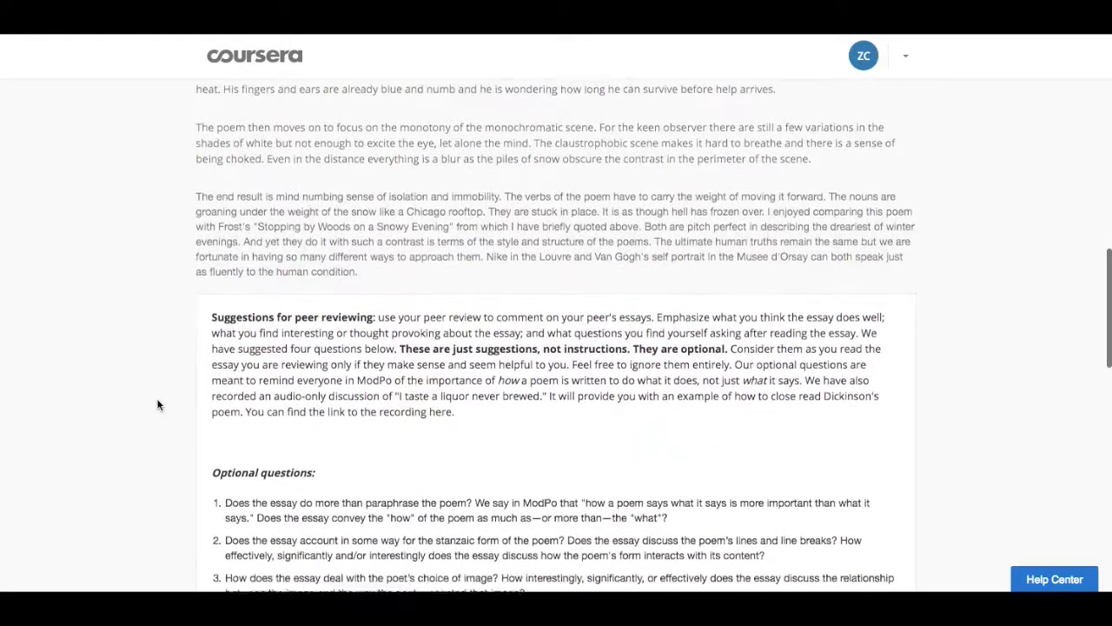
{"action": "scroll", "coordinate": [158, 404], "scroll_direction": "down", "scroll_amount": 3}
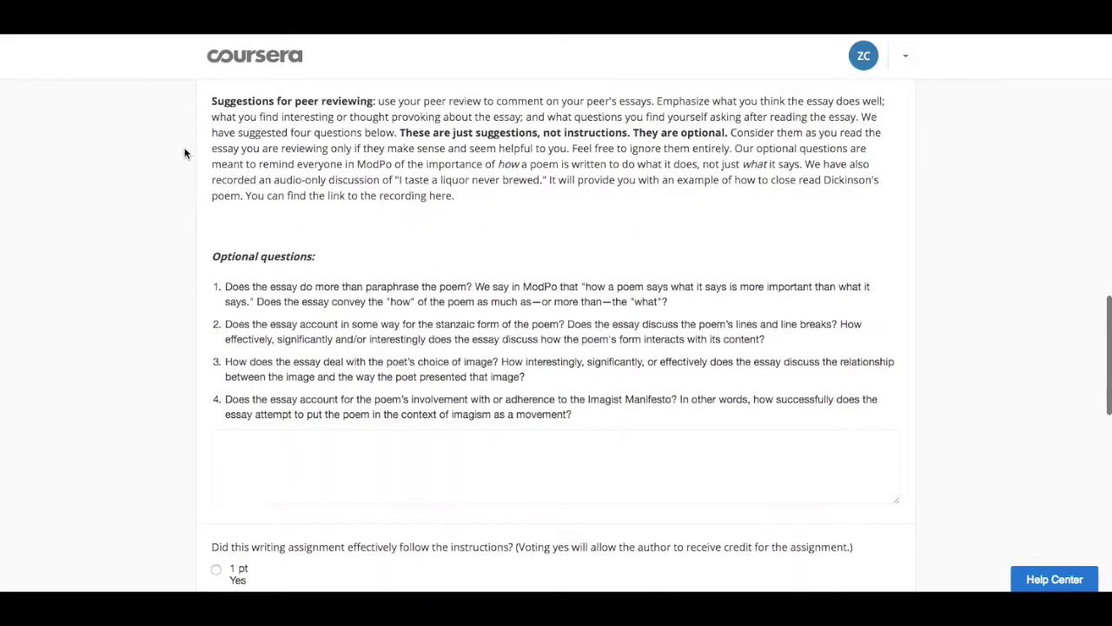
{"action": "scroll", "coordinate": [184, 153], "scroll_direction": "up", "scroll_amount": 1}
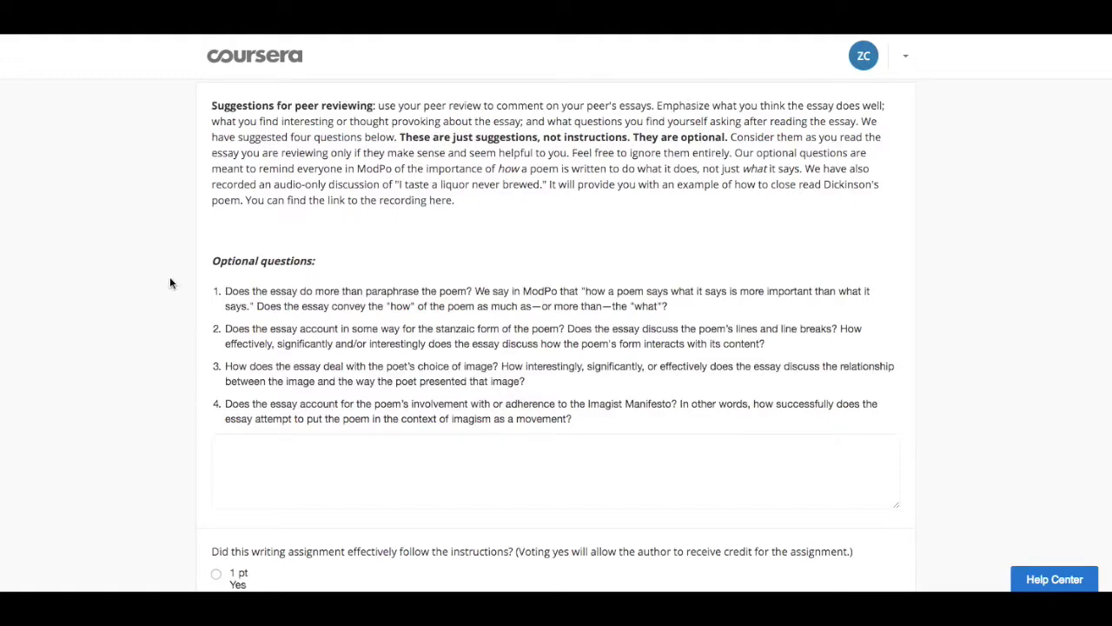
{"action": "scroll", "coordinate": [167, 260], "scroll_direction": "down", "scroll_amount": 2}
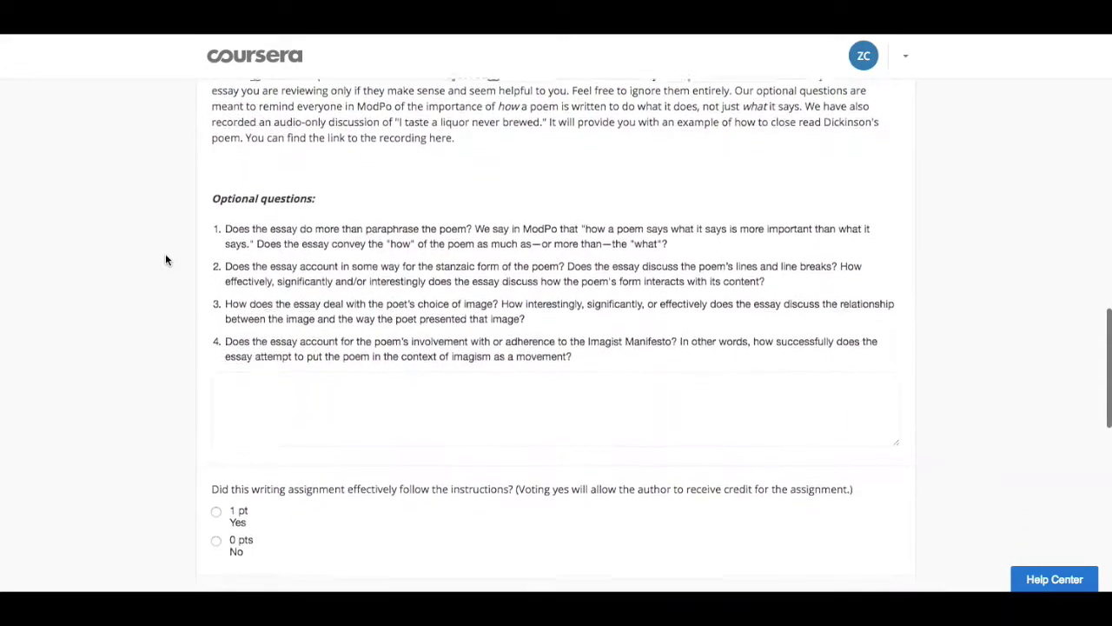
{"action": "scroll", "coordinate": [167, 260], "scroll_direction": "down", "scroll_amount": 1}
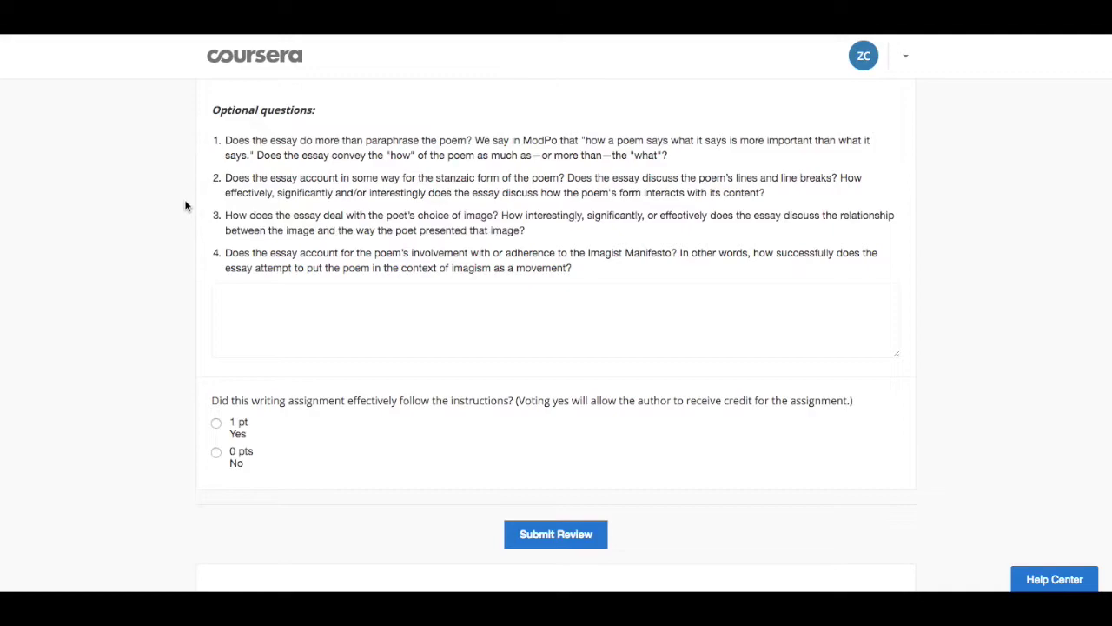
{"action": "scroll", "coordinate": [183, 290], "scroll_direction": "down", "scroll_amount": 1}
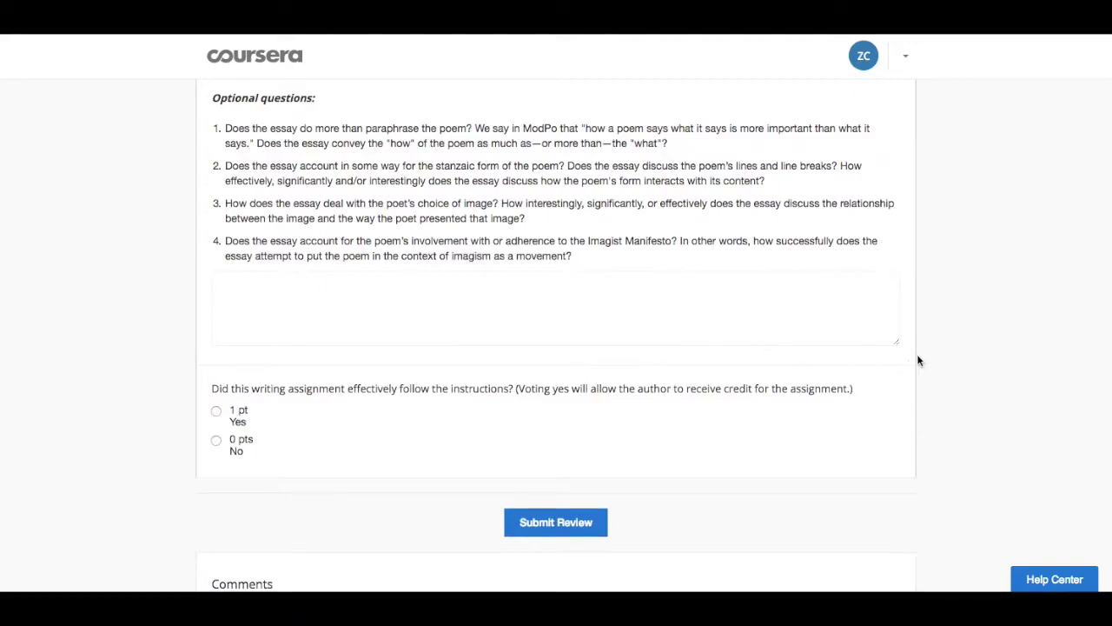
Step: Enlarge the review text box vertically and look back over the essay before writing
{"action": "left_click", "coordinate": [898, 343]}
{"action": "left_click_drag", "start_coordinate": [898, 343], "coordinate": [901, 398]}
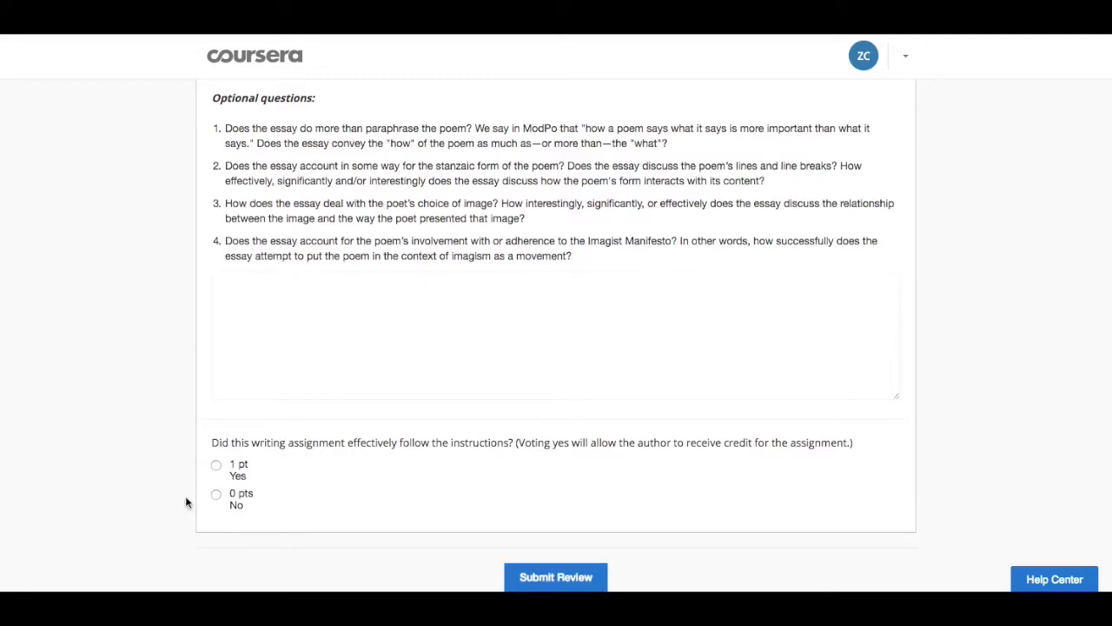
{"action": "scroll", "coordinate": [157, 452], "scroll_direction": "up", "scroll_amount": 1}
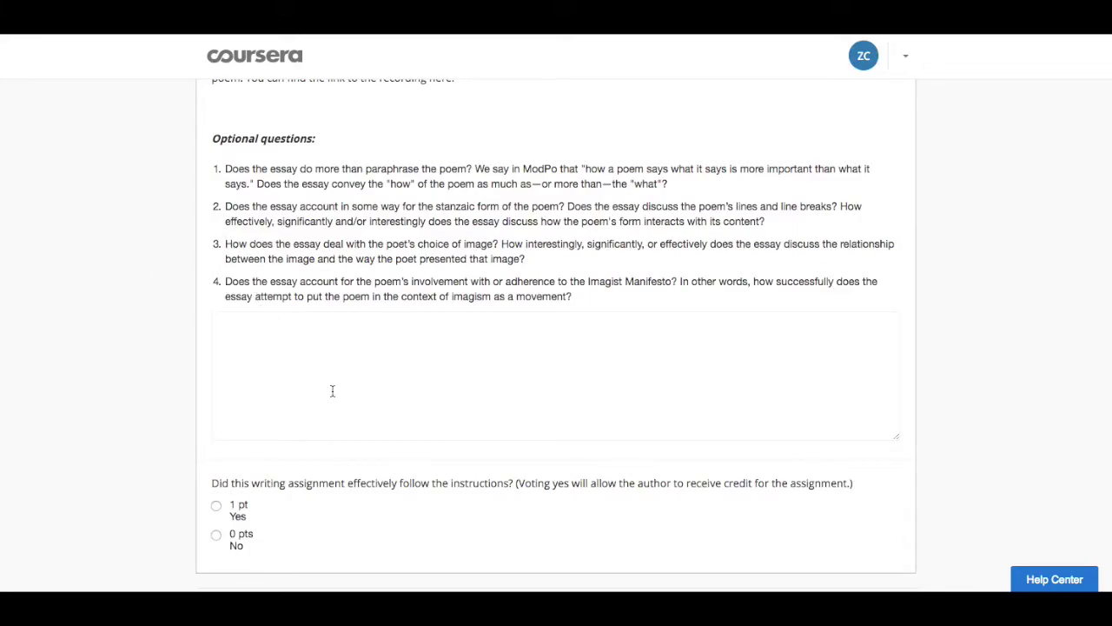
{"action": "scroll", "coordinate": [441, 362], "scroll_direction": "up", "scroll_amount": 1}
{"action": "left_click_drag", "start_coordinate": [1107, 365], "coordinate": [1104, 264]}
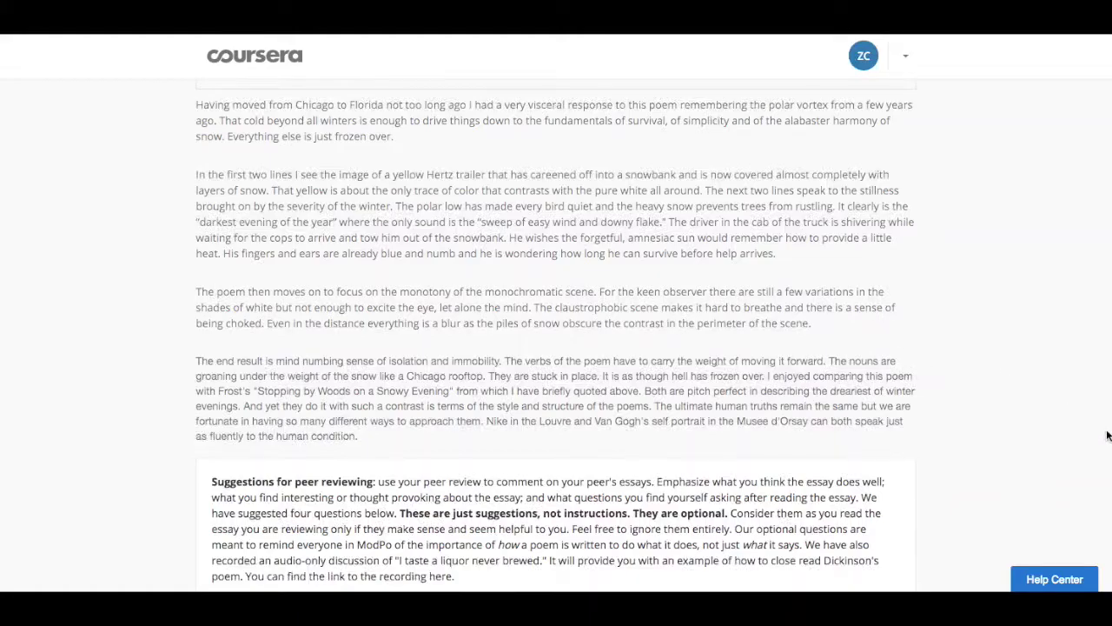
{"action": "scroll", "coordinate": [1097, 418], "scroll_direction": "down", "scroll_amount": 1}
{"action": "left_click_drag", "start_coordinate": [1105, 251], "coordinate": [915, 336]}
Step: Write "Hi! I think you did a great job with this." as the review under the optional questions
{"action": "left_click", "coordinate": [651, 253]}
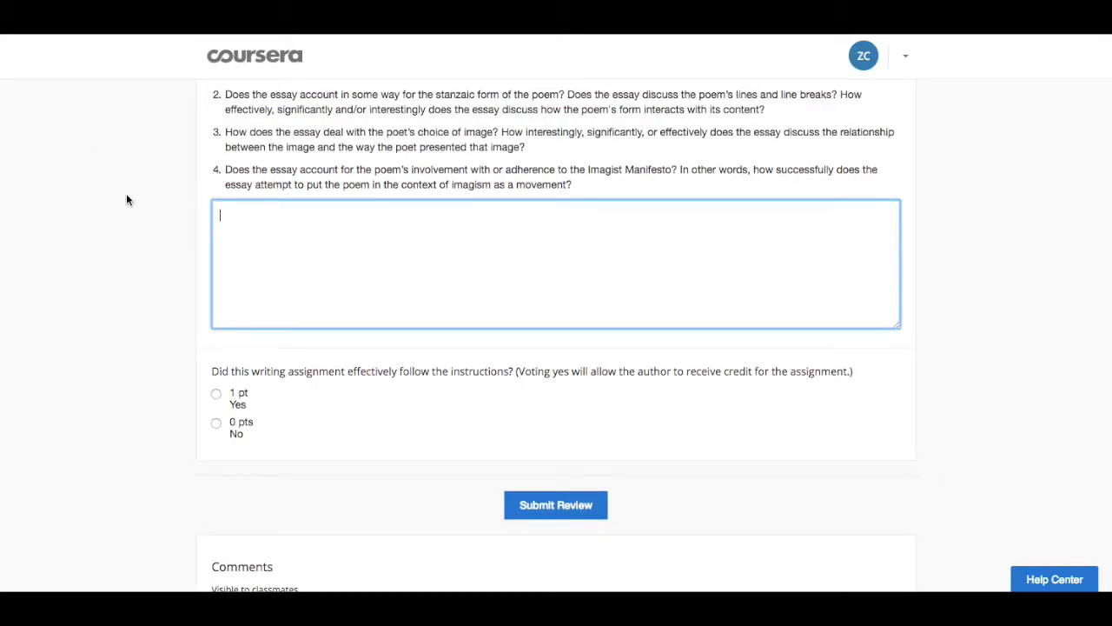
{"action": "type", "text": "Hi! I think you did a great job with"}
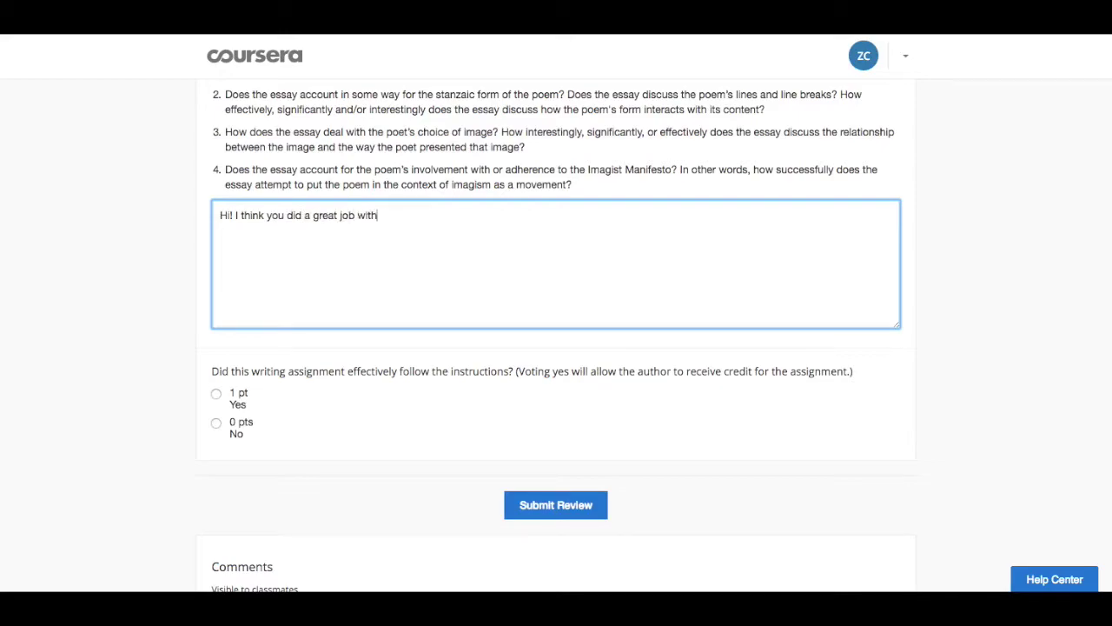
{"action": "left_click", "coordinate": [120, 278]}
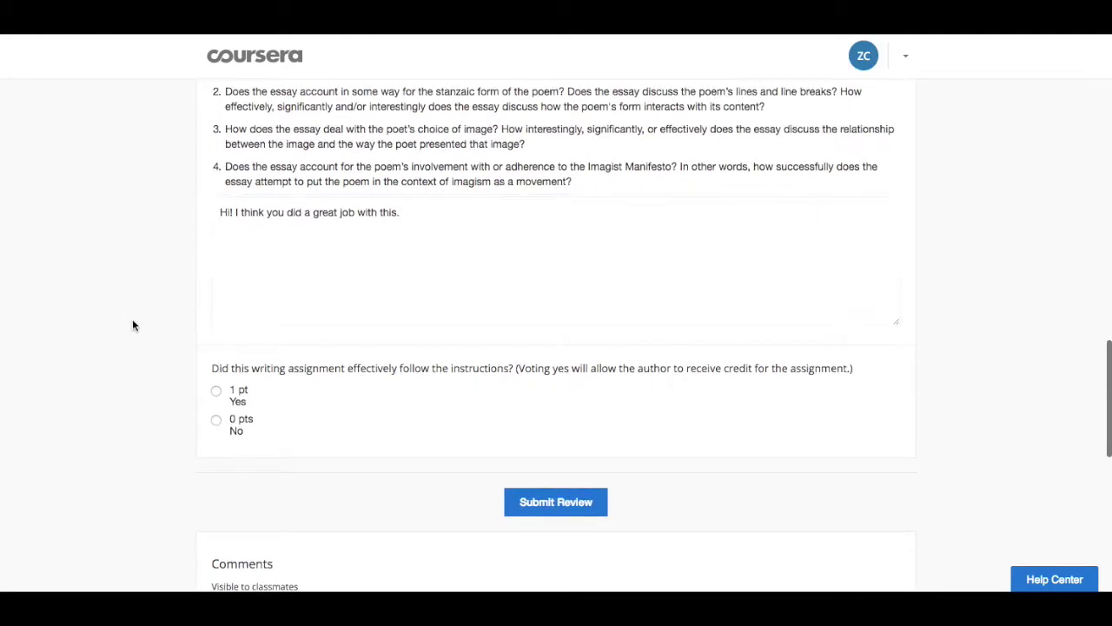
Step: Look over the Comments section visible to classmates and its existing feedback on the essay
{"action": "scroll", "coordinate": [131, 316], "scroll_direction": "down", "scroll_amount": 5}
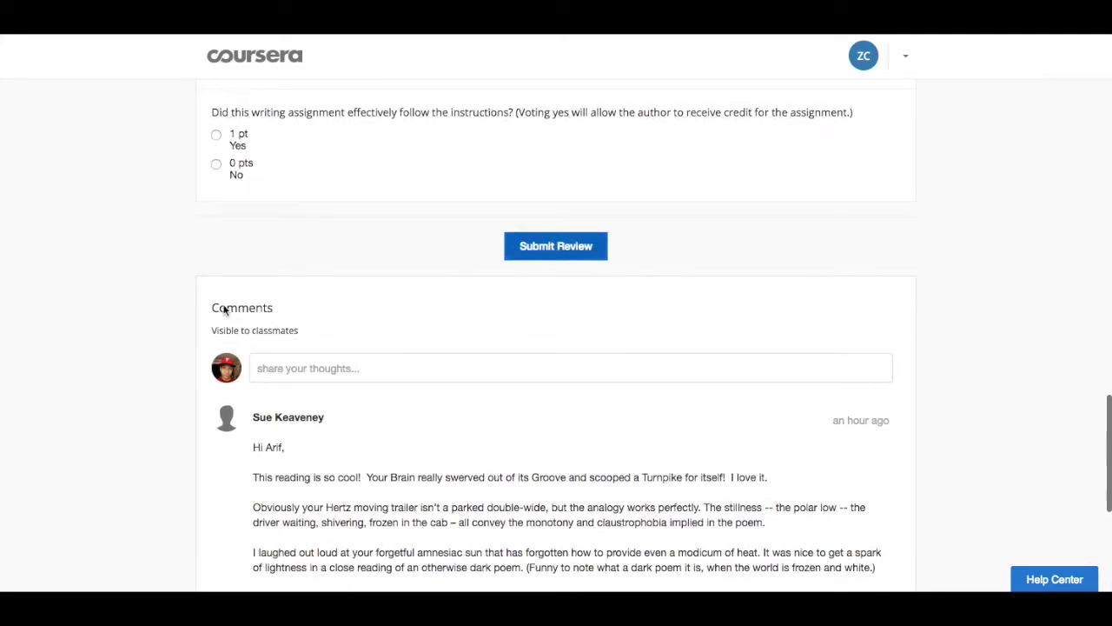
{"action": "scroll", "coordinate": [134, 323], "scroll_direction": "down", "scroll_amount": 4}
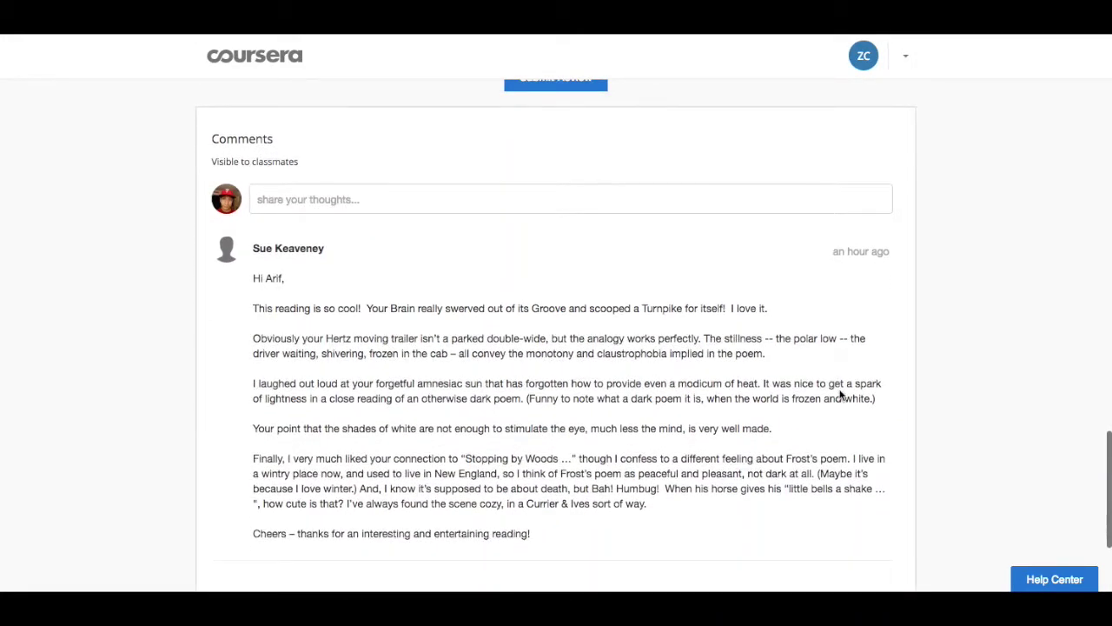
{"action": "mouse_move", "coordinate": [1104, 444]}
{"action": "left_mouse_down"}
{"action": "mouse_move", "coordinate": [1104, 474]}
{"action": "mouse_move", "coordinate": [1104, 456]}
{"action": "left_mouse_up"}
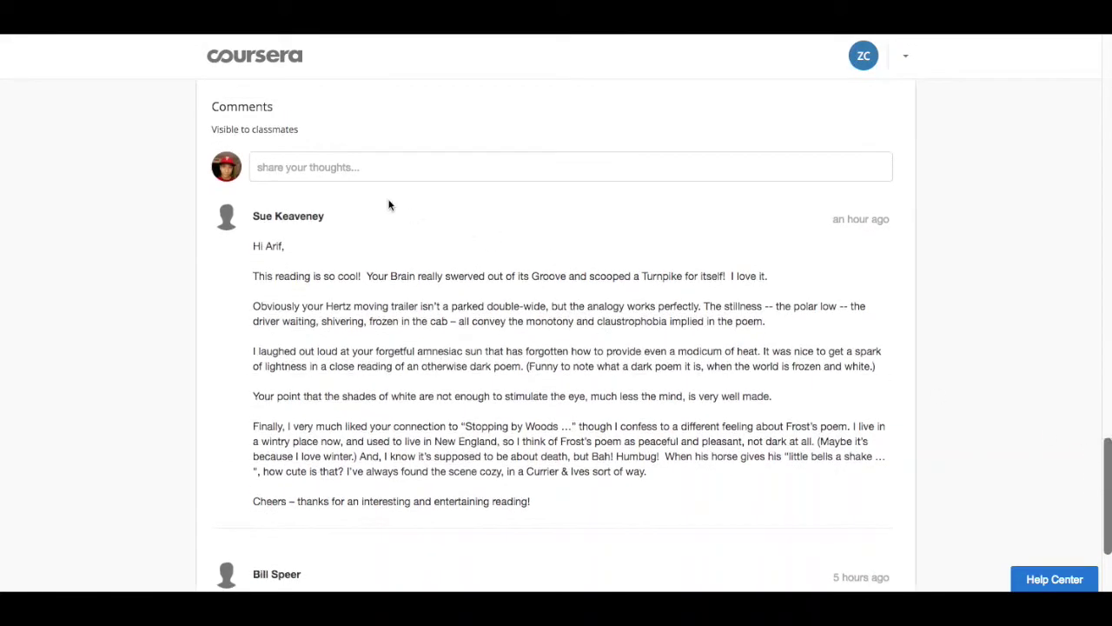
{"action": "left_click_drag", "start_coordinate": [266, 108], "coordinate": [223, 107]}
{"action": "left_click", "coordinate": [176, 122]}
Step: Copy the review text "Hi! I think you did a great job with this." into the new comment visible to classmates
{"action": "scroll", "coordinate": [293, 368], "scroll_direction": "up", "scroll_amount": 4}
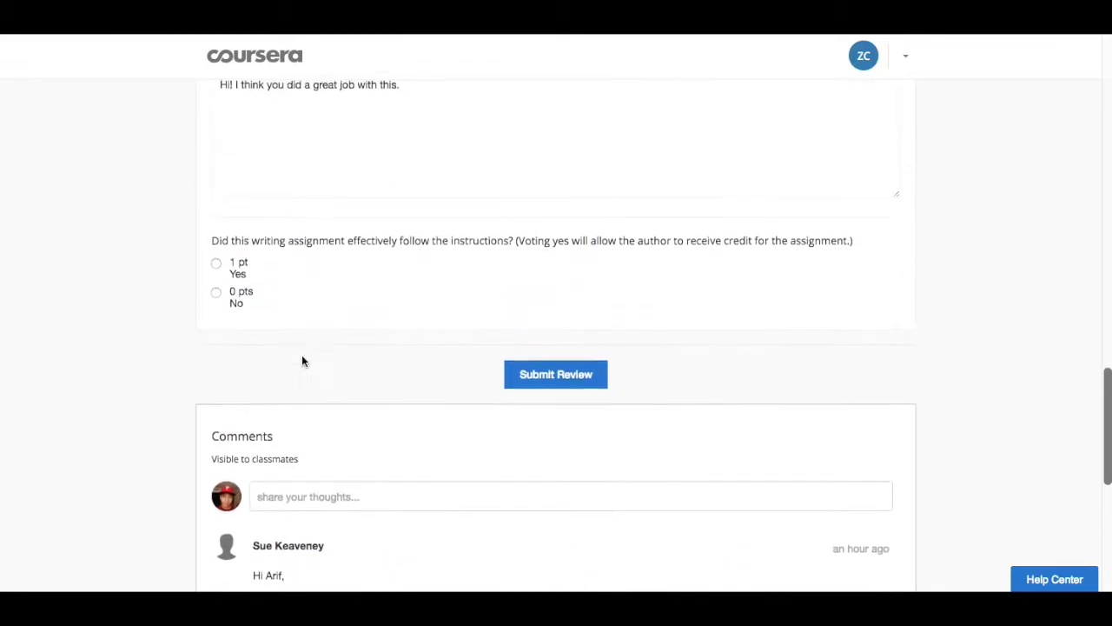
{"action": "left_click_drag", "start_coordinate": [460, 122], "coordinate": [208, 114]}
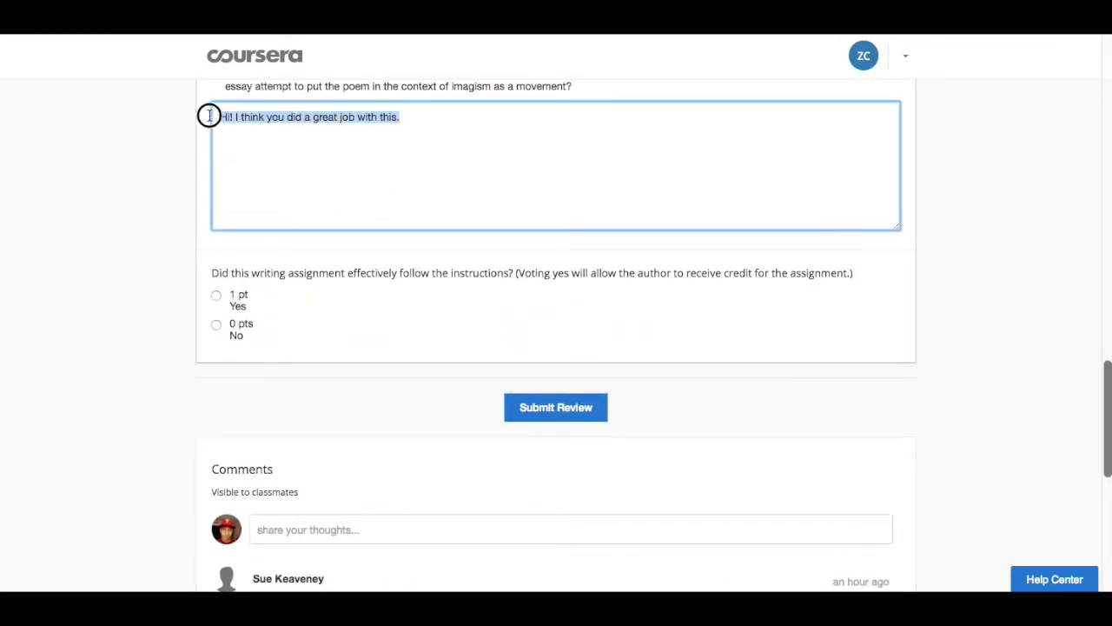
{"action": "left_click", "coordinate": [398, 144]}
{"action": "left_click_drag", "start_coordinate": [453, 127], "coordinate": [208, 114]}
{"action": "key", "text": "ctrl+c"}
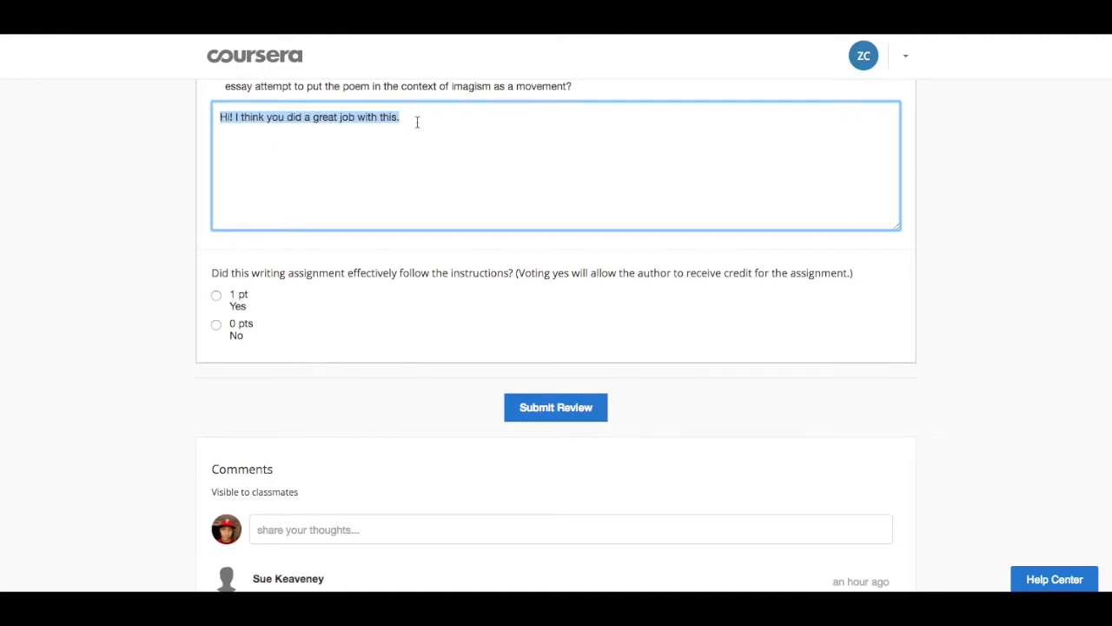
{"action": "left_click", "coordinate": [189, 218]}
{"action": "scroll", "coordinate": [188, 219], "scroll_direction": "down", "scroll_amount": 3}
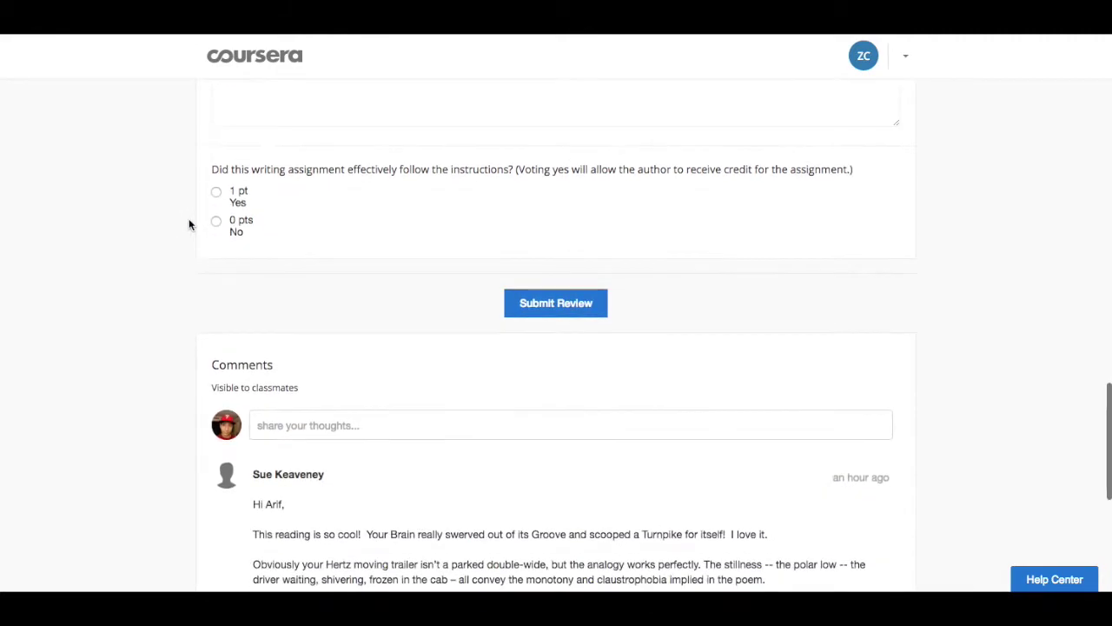
{"action": "left_click", "coordinate": [296, 428]}
{"action": "key", "text": "ctrl+v"}
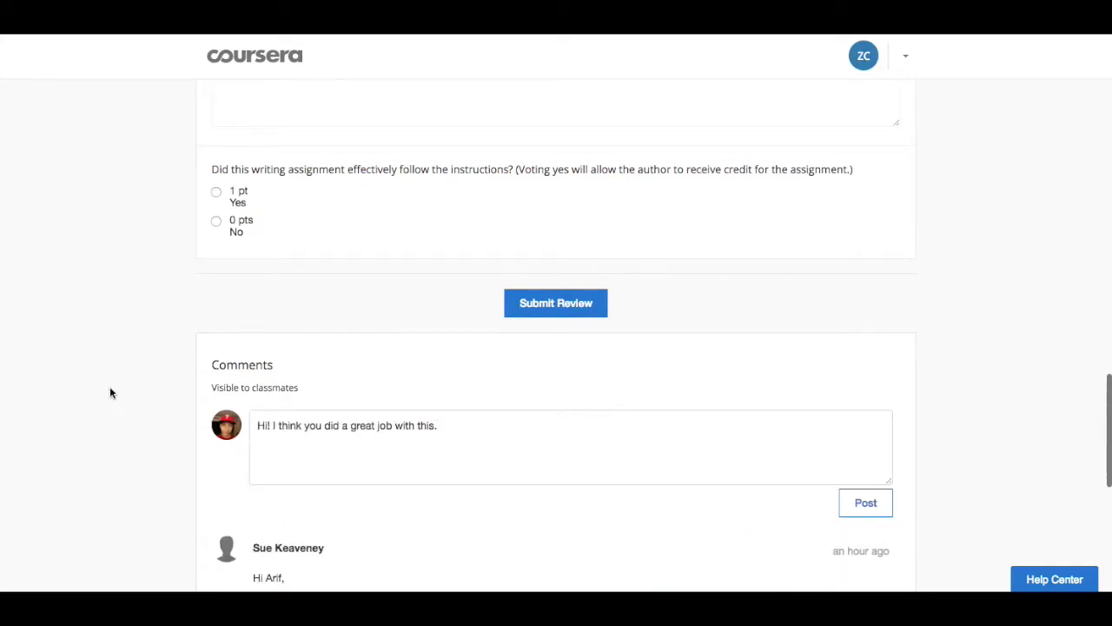
Step: Append "(Apologies for the brief review—we're testing a new feature!)" to the review text
{"action": "scroll", "coordinate": [565, 423], "scroll_direction": "up", "scroll_amount": 1}
{"action": "scroll", "coordinate": [565, 423], "scroll_direction": "up", "scroll_amount": 3}
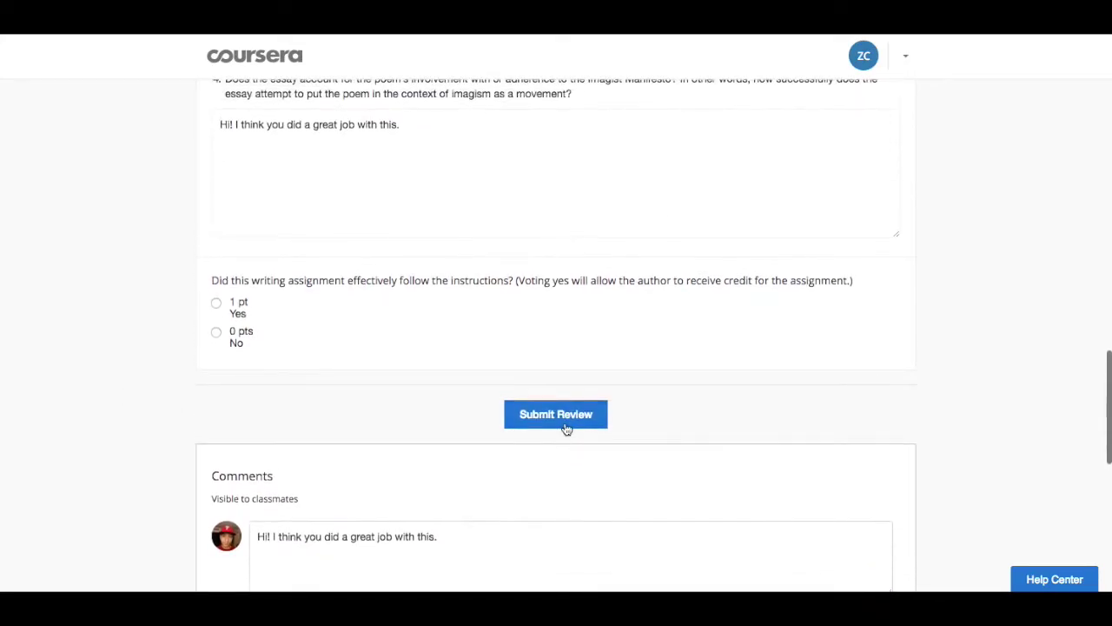
{"action": "scroll", "coordinate": [565, 427], "scroll_direction": "down", "scroll_amount": 1}
{"action": "left_click", "coordinate": [453, 158]}
{"action": "type", "text": "(A"}
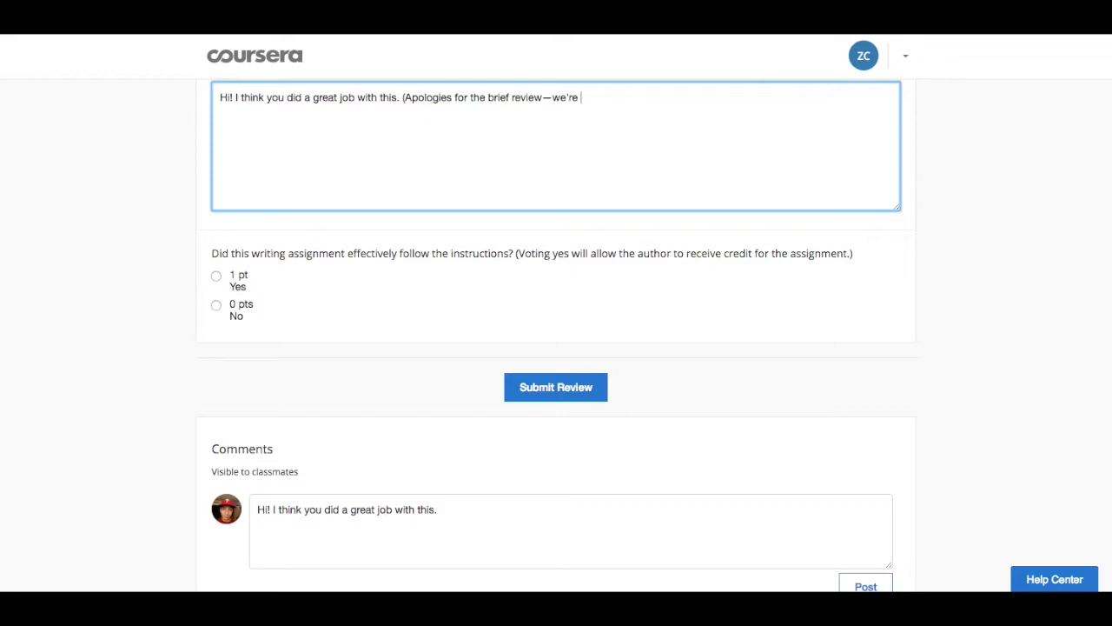
{"action": "type", "text": "a new feature!)"}
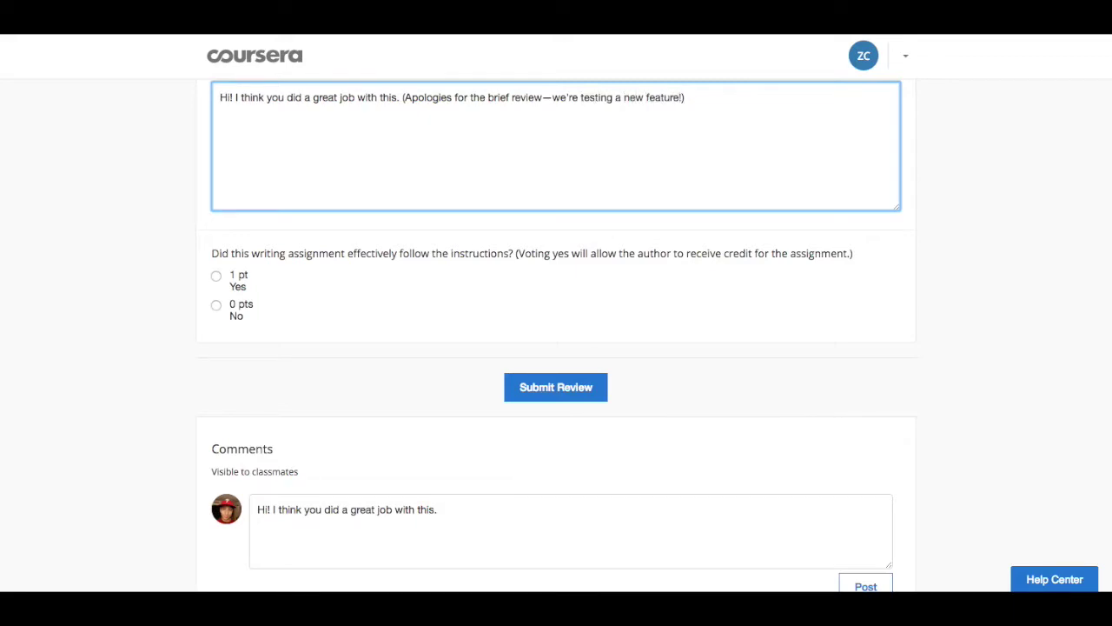
Step: Replace the draft comment with a copy of the full review text, including the apology for its brevity
{"action": "left_click_drag", "start_coordinate": [688, 111], "coordinate": [251, 84]}
{"action": "key", "text": "ctrl+c"}
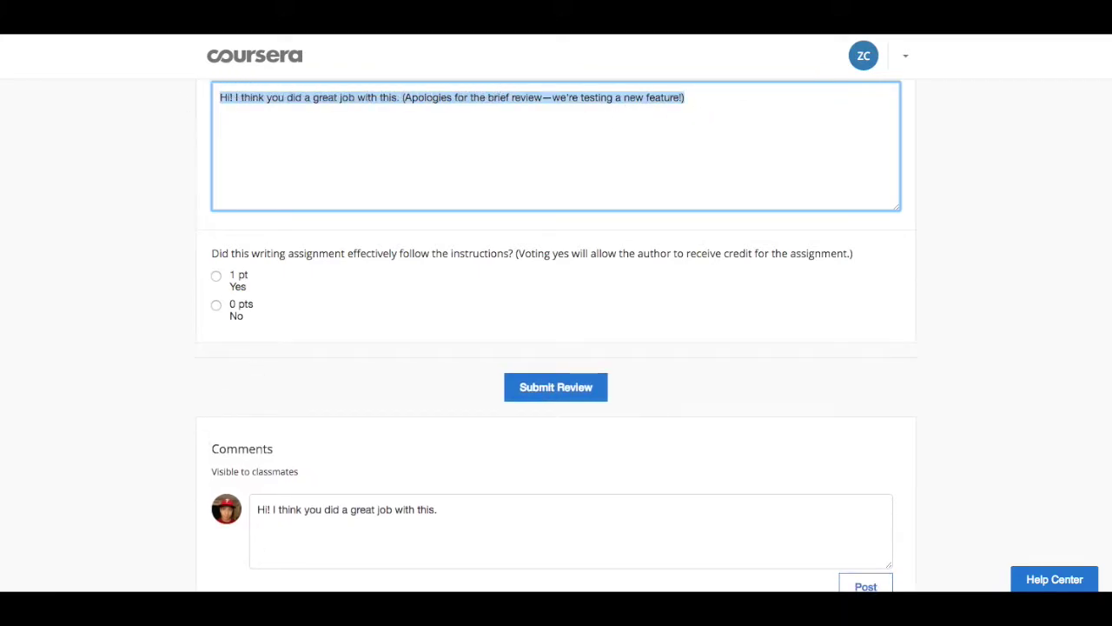
{"action": "left_click_drag", "start_coordinate": [439, 513], "coordinate": [139, 512]}
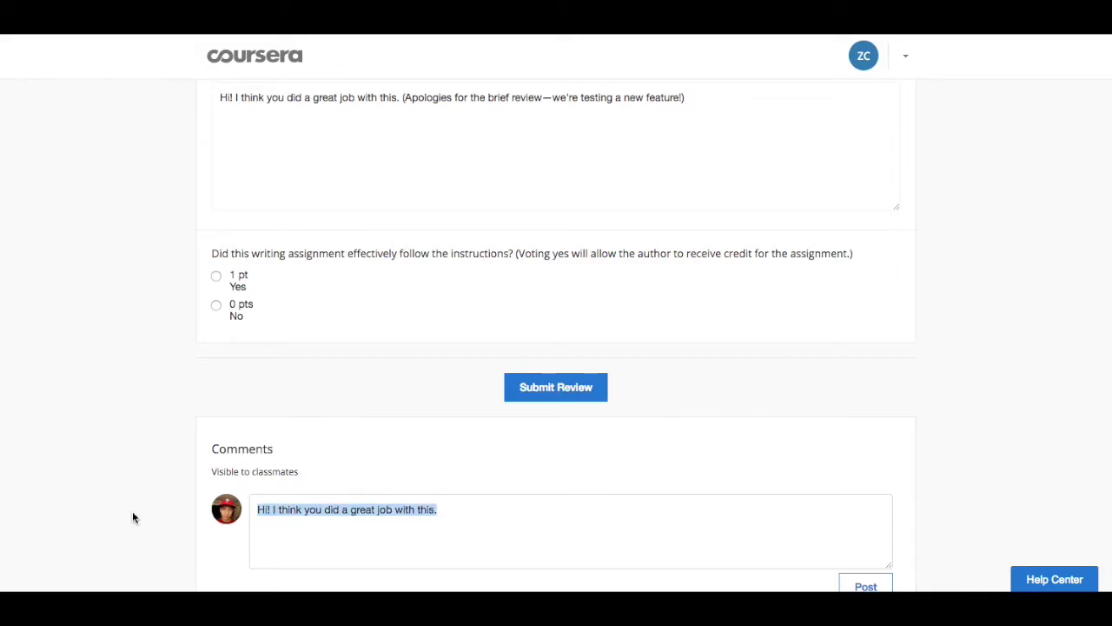
{"action": "key", "text": "ctrl+v"}
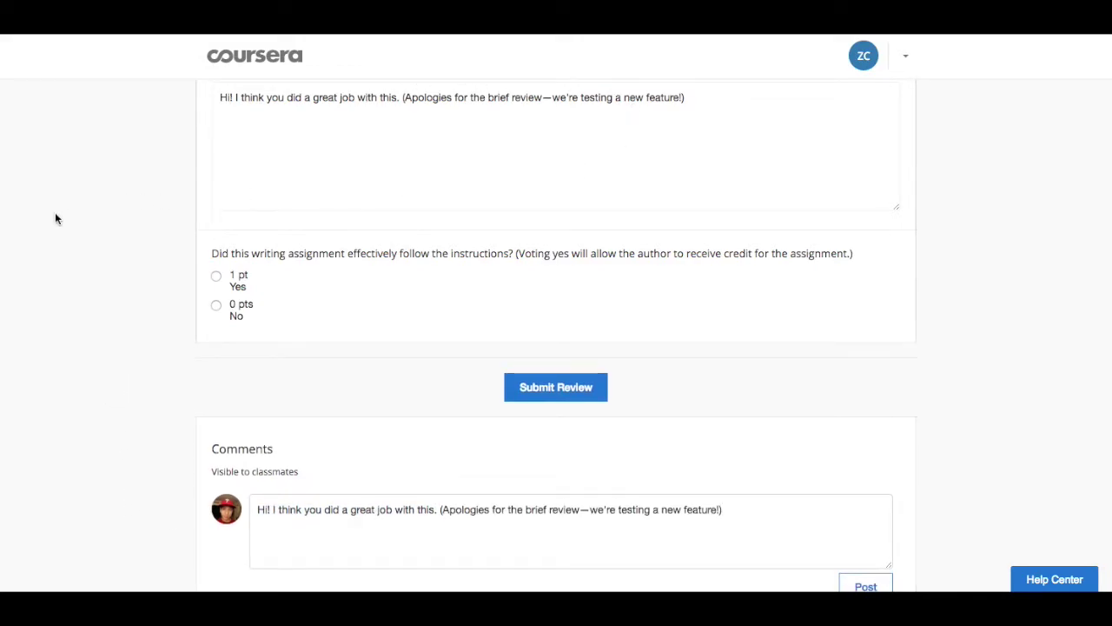
{"action": "scroll", "coordinate": [115, 314], "scroll_direction": "up", "scroll_amount": 2}
{"action": "scroll", "coordinate": [114, 320], "scroll_direction": "down", "scroll_amount": 4}
{"action": "scroll", "coordinate": [115, 319], "scroll_direction": "down", "scroll_amount": 1}
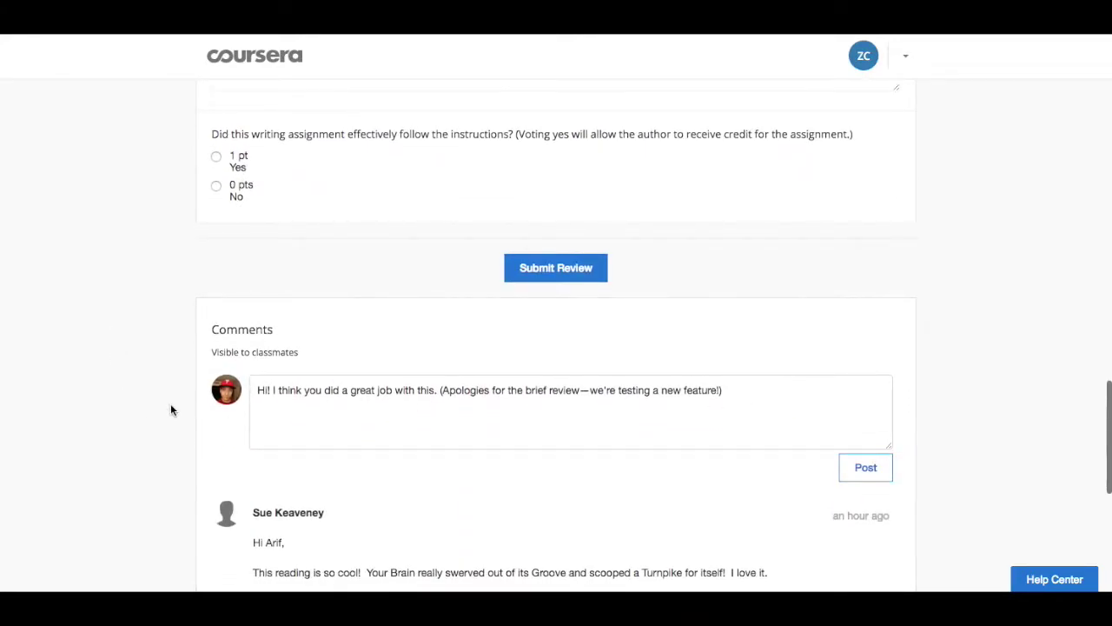
Step: Compare the review text with the draft comment and look over the existing classmate feedback in the Comments section
{"action": "scroll", "coordinate": [171, 407], "scroll_direction": "down", "scroll_amount": 1}
{"action": "scroll", "coordinate": [171, 410], "scroll_direction": "down", "scroll_amount": 1}
{"action": "scroll", "coordinate": [171, 409], "scroll_direction": "up", "scroll_amount": 5}
{"action": "scroll", "coordinate": [170, 409], "scroll_direction": "down", "scroll_amount": 10}
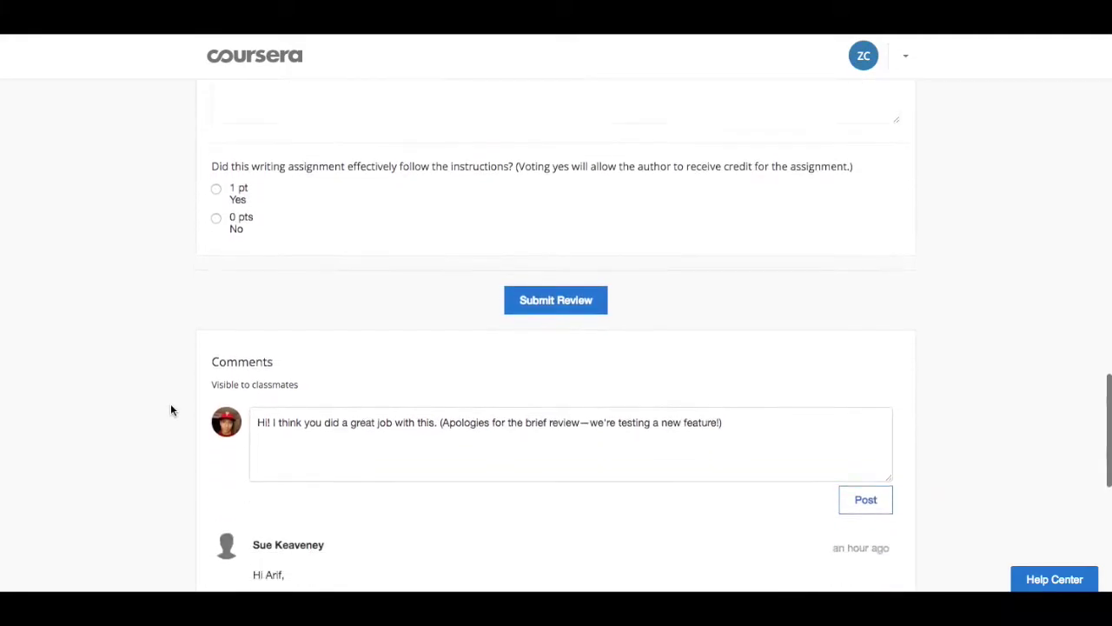
{"action": "scroll", "coordinate": [171, 409], "scroll_direction": "down", "scroll_amount": 5}
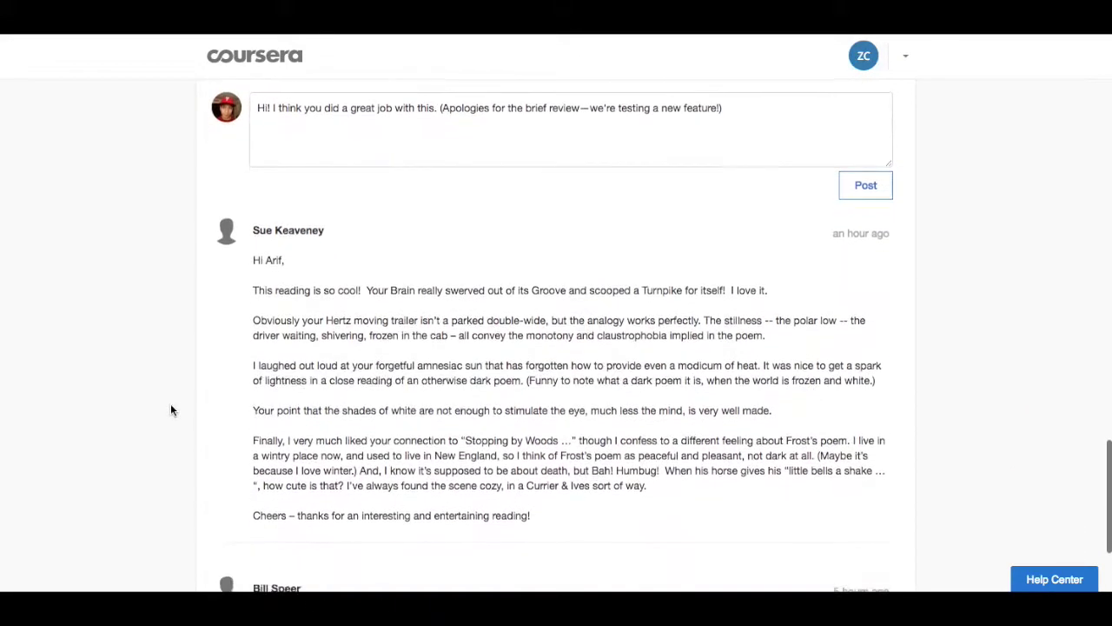
{"action": "scroll", "coordinate": [172, 410], "scroll_direction": "up", "scroll_amount": 10}
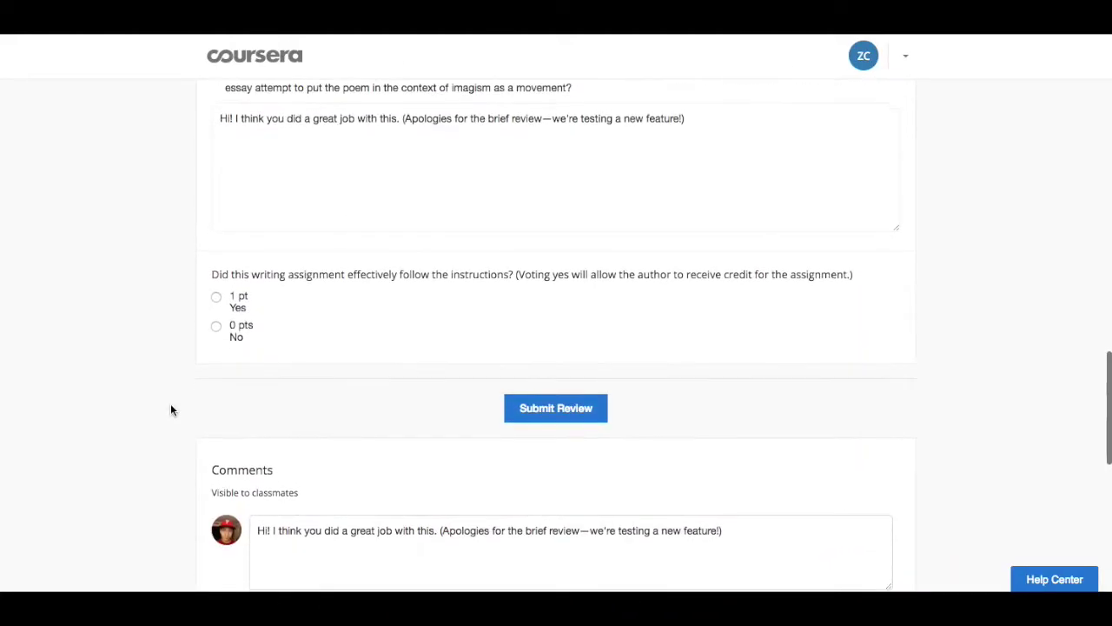
{"action": "scroll", "coordinate": [170, 408], "scroll_direction": "up", "scroll_amount": 1}
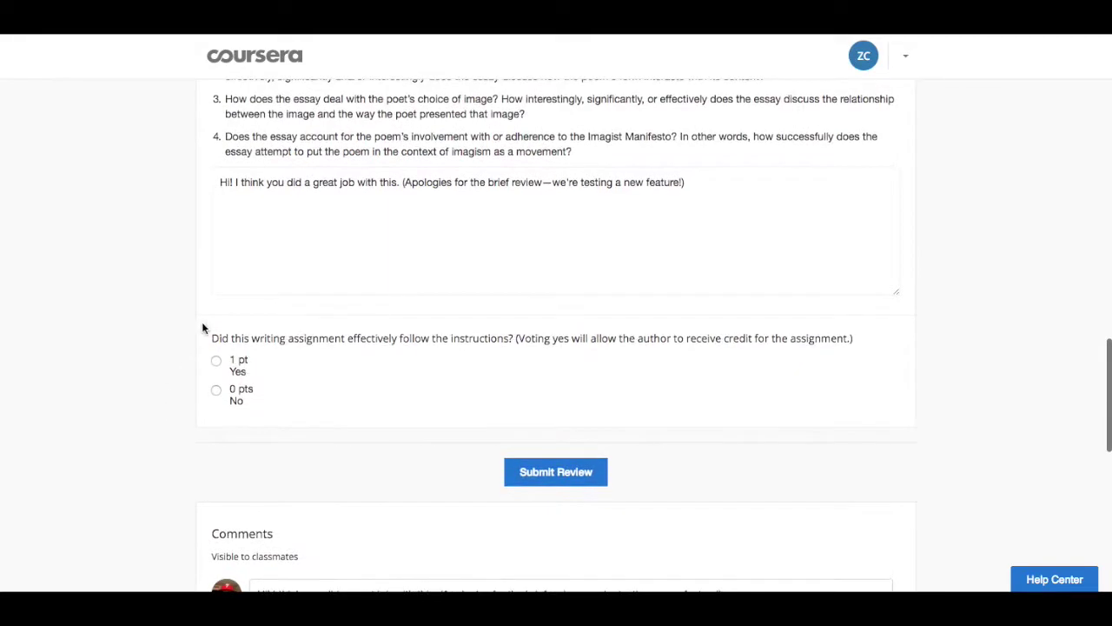
{"action": "left_click_drag", "start_coordinate": [744, 194], "coordinate": [250, 185]}
{"action": "left_click", "coordinate": [153, 285]}
{"action": "scroll", "coordinate": [153, 285], "scroll_direction": "down", "scroll_amount": 2}
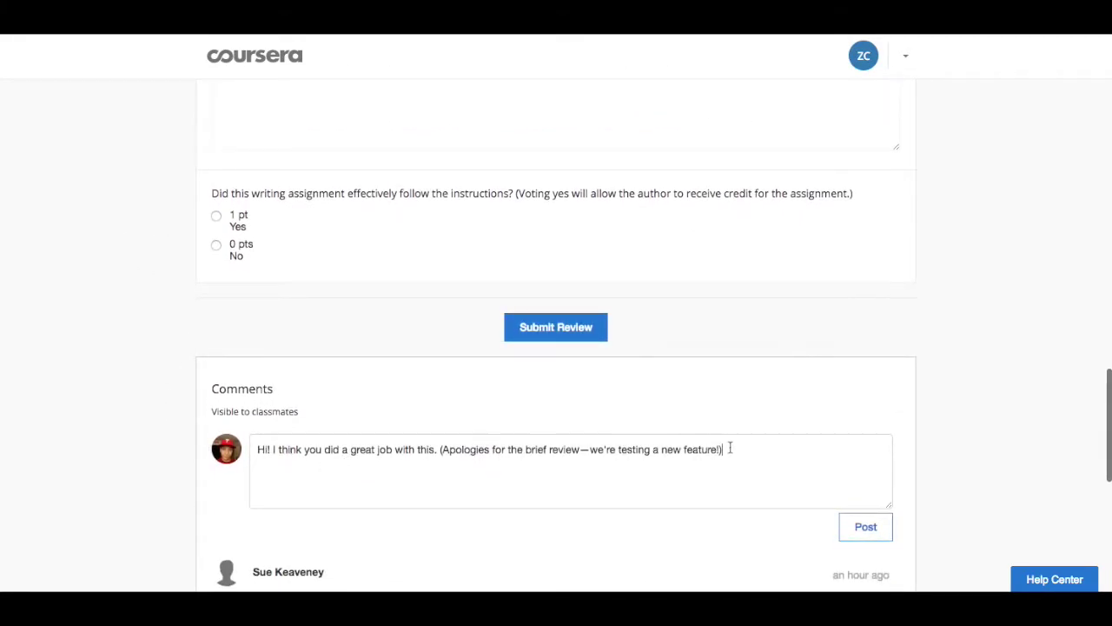
{"action": "triple_click", "coordinate": [508, 445]}
{"action": "left_click", "coordinate": [276, 482]}
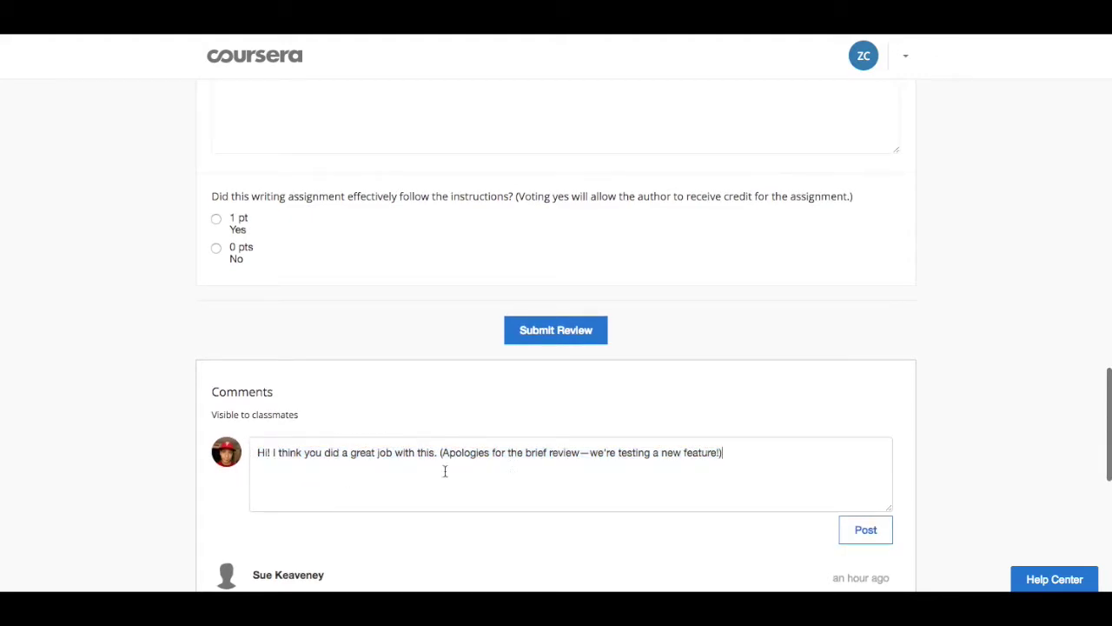
{"action": "scroll", "coordinate": [746, 456], "scroll_direction": "up", "scroll_amount": 2}
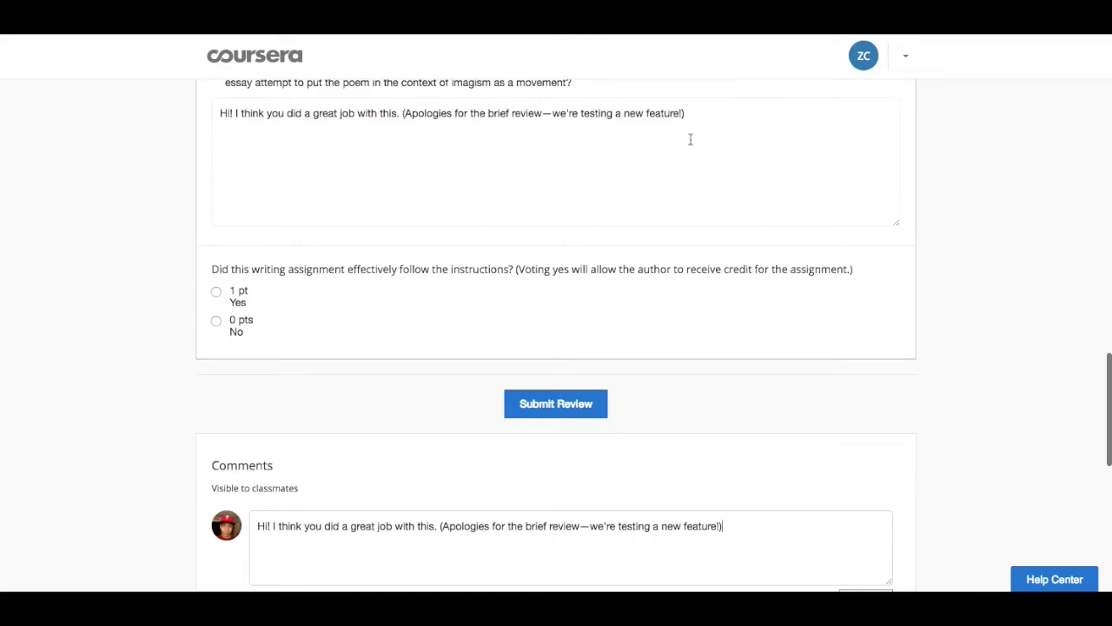
Step: Vote Yes (1 pt) on whether the writing assignment effectively followed the instructions
{"action": "scroll", "coordinate": [162, 427], "scroll_direction": "up", "scroll_amount": 5}
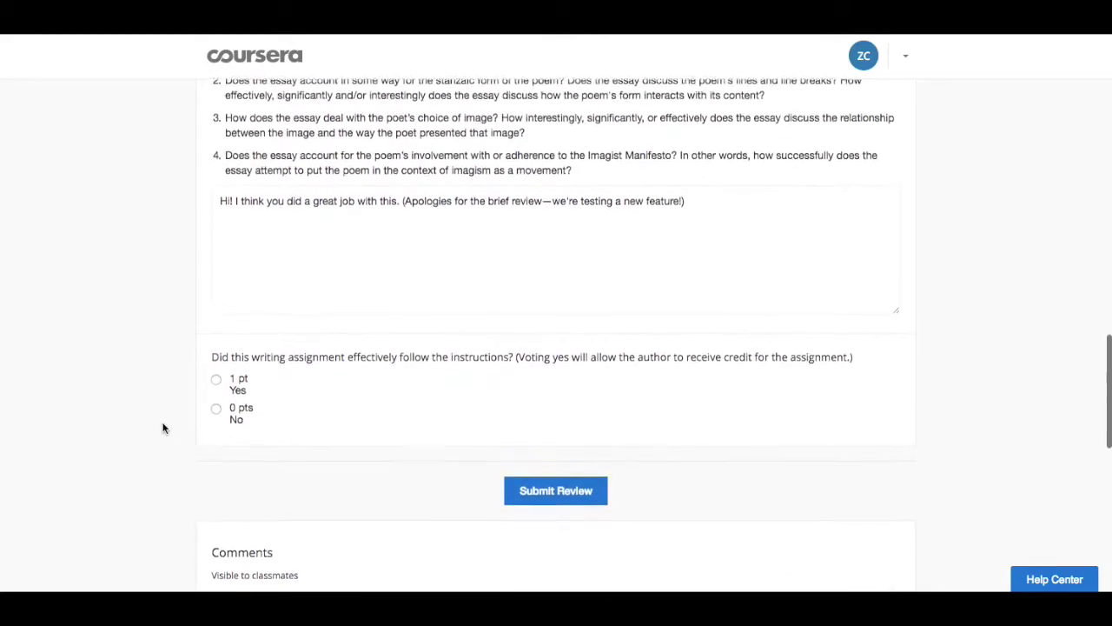
{"action": "scroll", "coordinate": [163, 428], "scroll_direction": "down", "scroll_amount": 3}
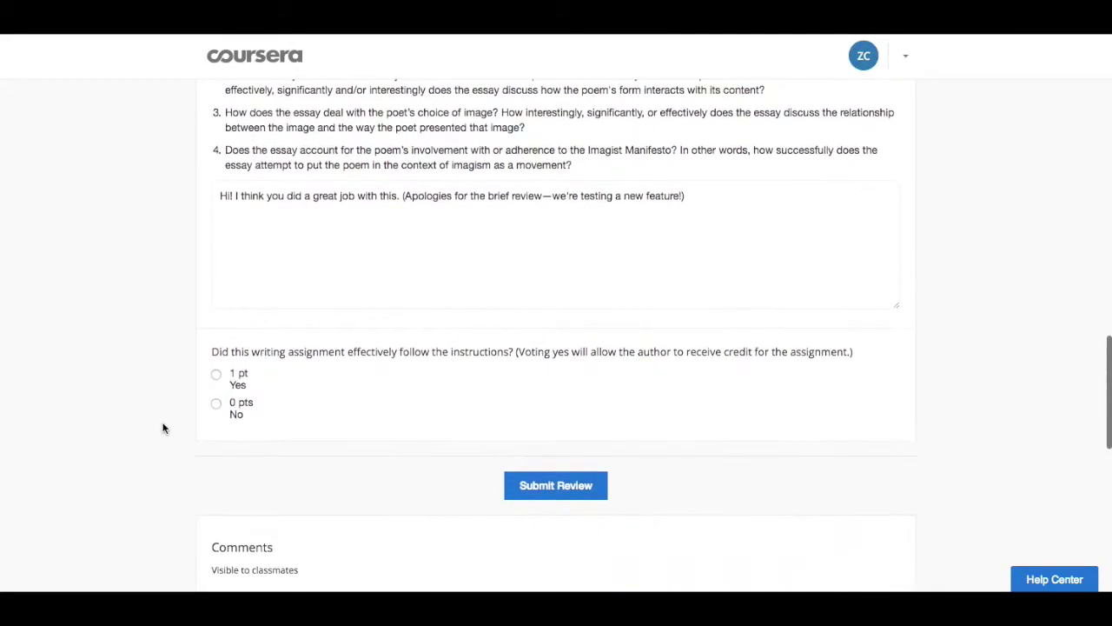
{"action": "left_click_drag", "start_coordinate": [285, 351], "coordinate": [738, 351]}
{"action": "left_click", "coordinate": [260, 395]}
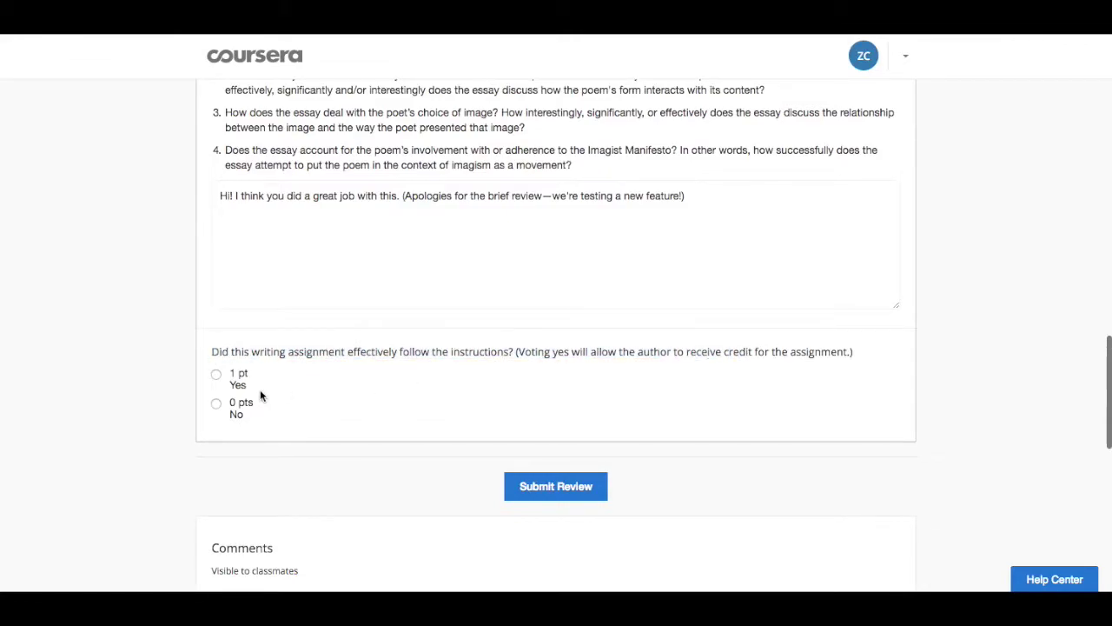
{"action": "left_click", "coordinate": [215, 376]}
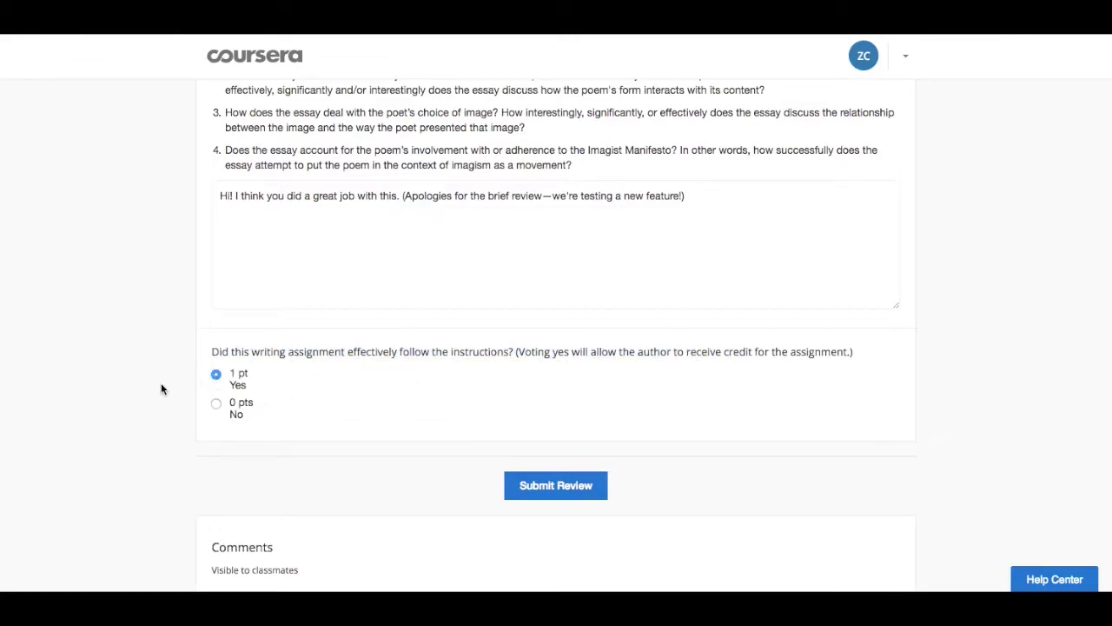
Step: Look back over the essay, the peer reviewing suggestions, the optional questions and the completed review answers
{"action": "scroll", "coordinate": [161, 388], "scroll_direction": "down", "scroll_amount": 1}
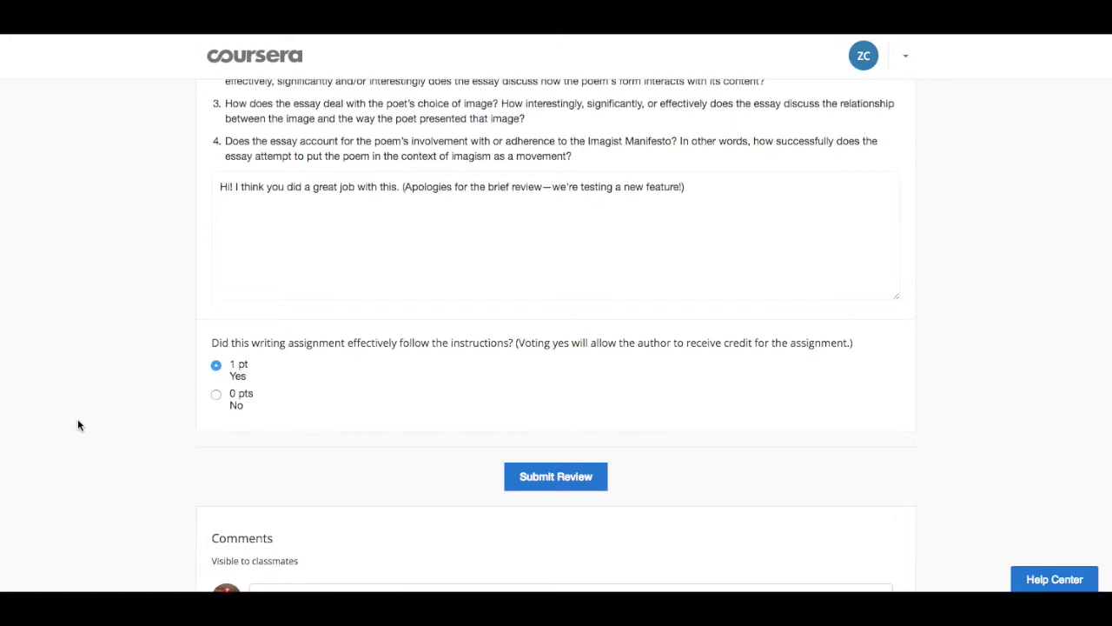
{"action": "scroll", "coordinate": [111, 446], "scroll_direction": "down", "scroll_amount": 1}
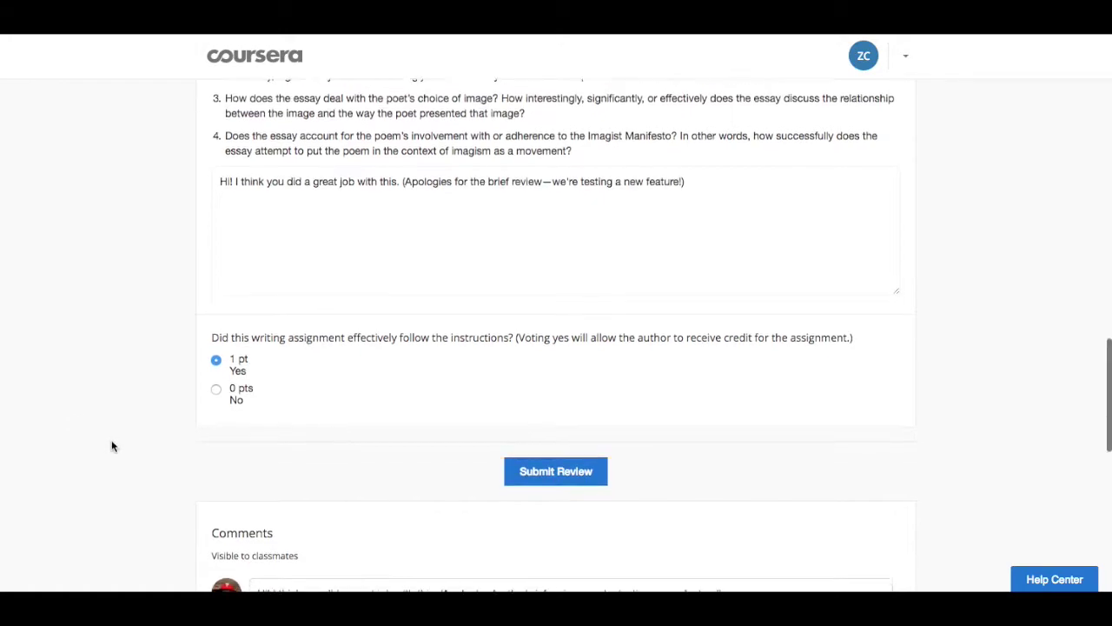
{"action": "scroll", "coordinate": [112, 445], "scroll_direction": "down", "scroll_amount": 1}
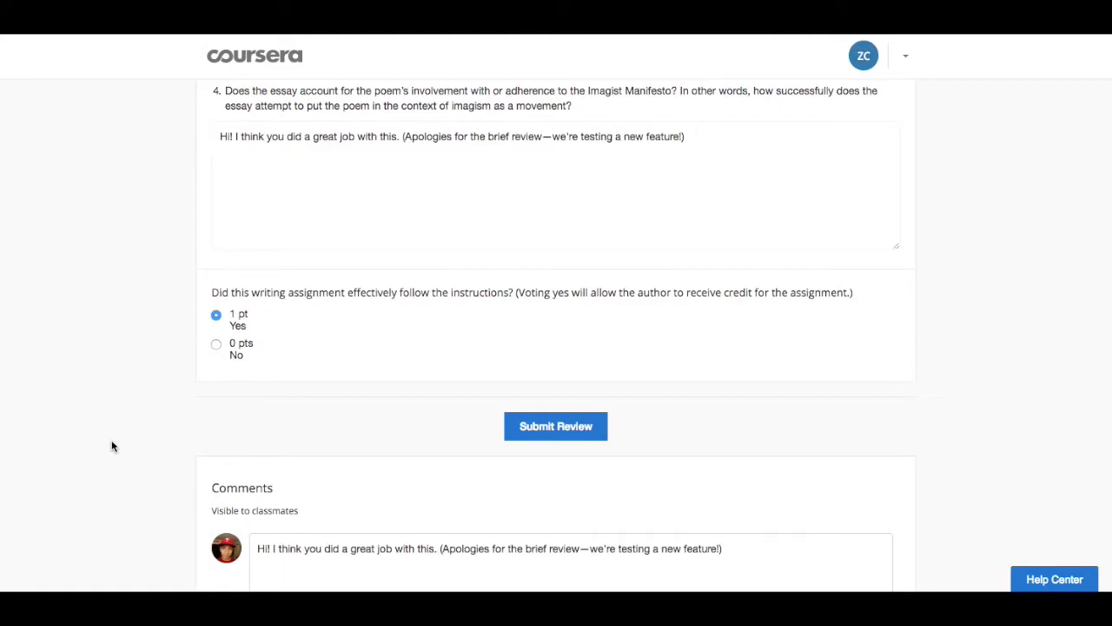
{"action": "scroll", "coordinate": [111, 446], "scroll_direction": "up", "scroll_amount": 3}
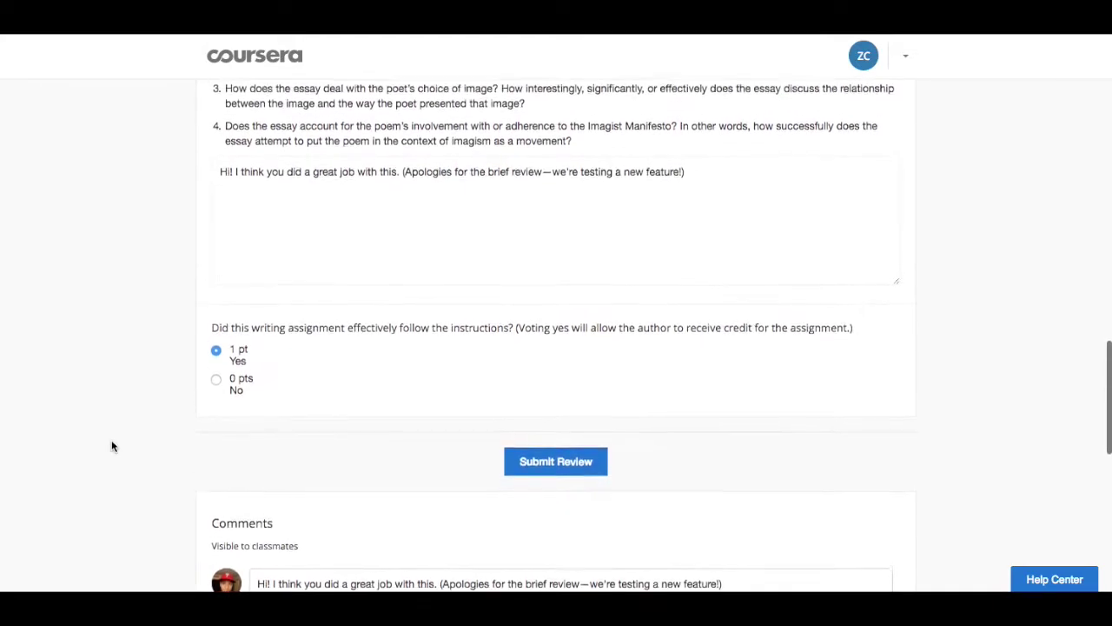
{"action": "scroll", "coordinate": [111, 446], "scroll_direction": "up", "scroll_amount": 10}
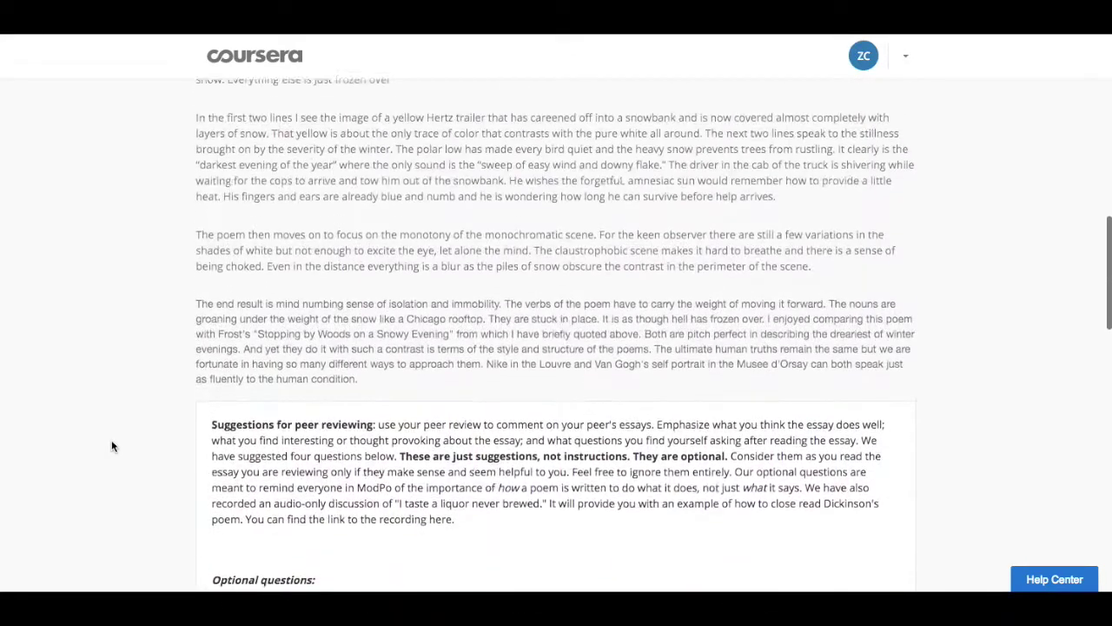
{"action": "scroll", "coordinate": [112, 446], "scroll_direction": "down", "scroll_amount": 2}
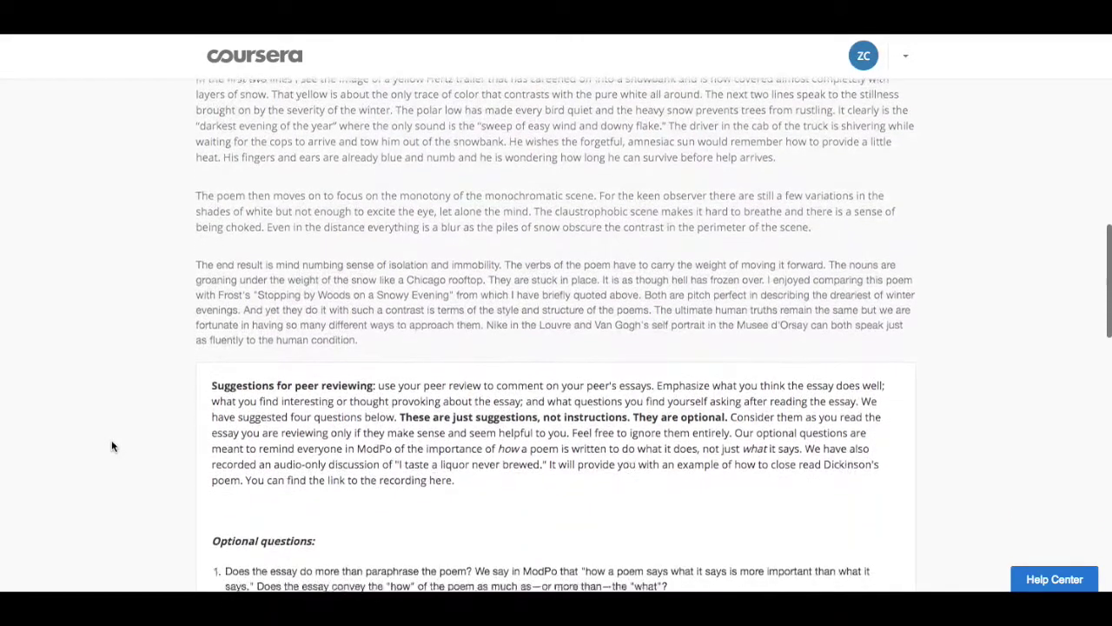
{"action": "scroll", "coordinate": [111, 446], "scroll_direction": "down", "scroll_amount": 2}
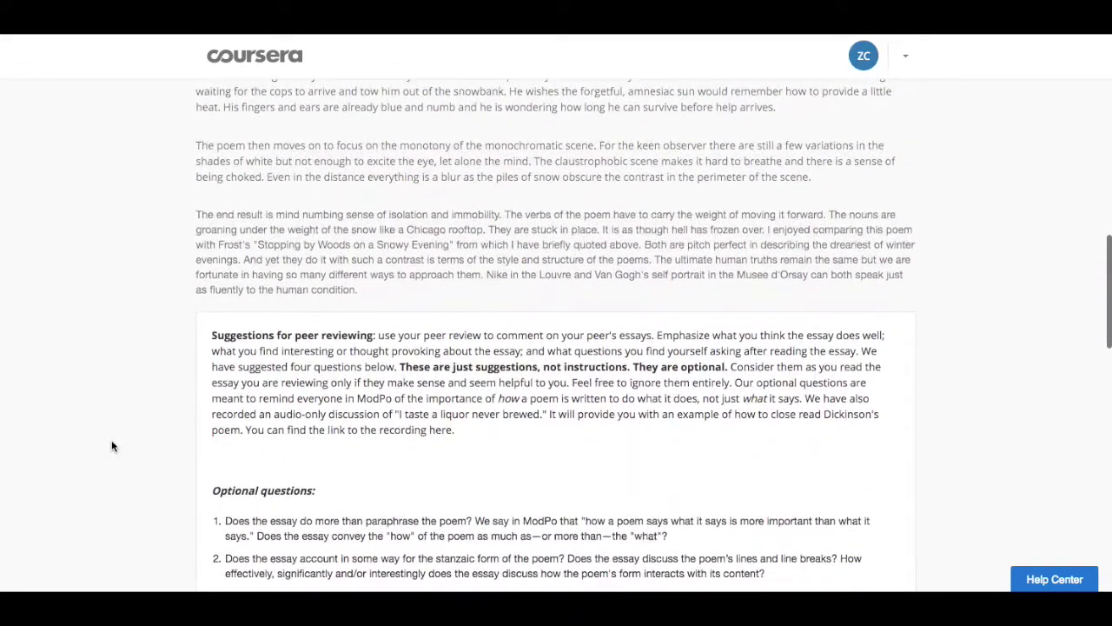
{"action": "scroll", "coordinate": [112, 446], "scroll_direction": "down", "scroll_amount": 2}
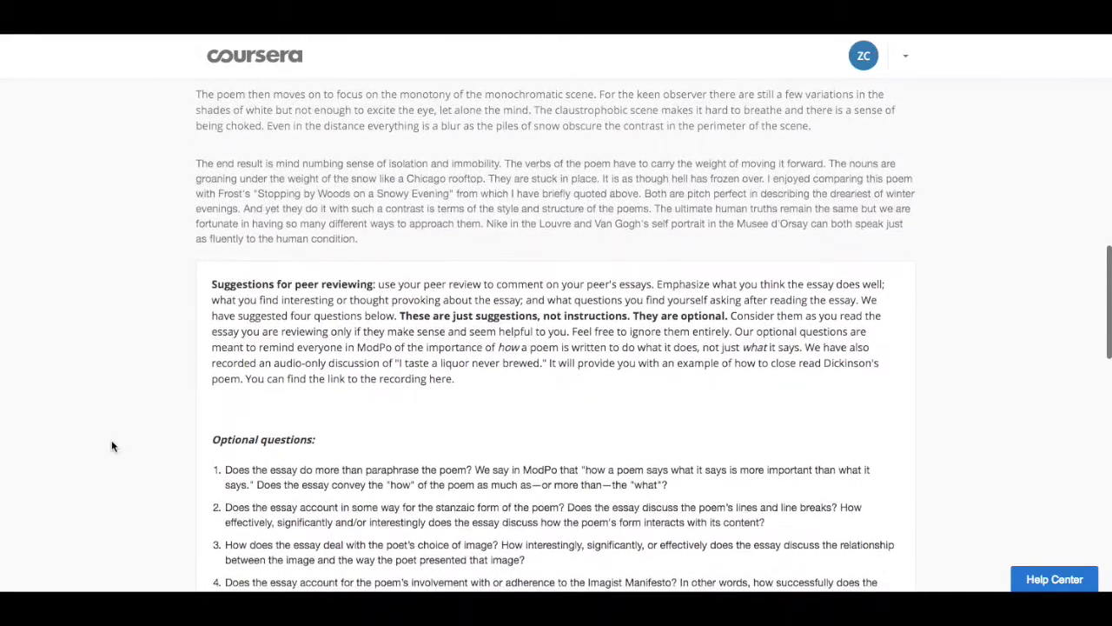
{"action": "scroll", "coordinate": [111, 446], "scroll_direction": "down", "scroll_amount": 8}
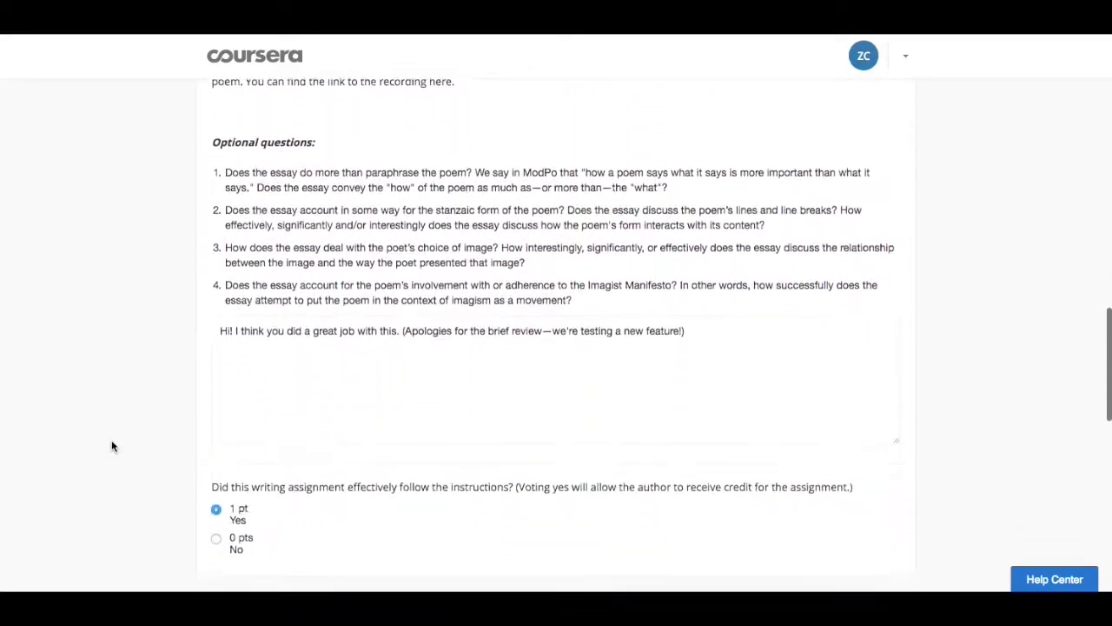
{"action": "scroll", "coordinate": [111, 445], "scroll_direction": "down", "scroll_amount": 1}
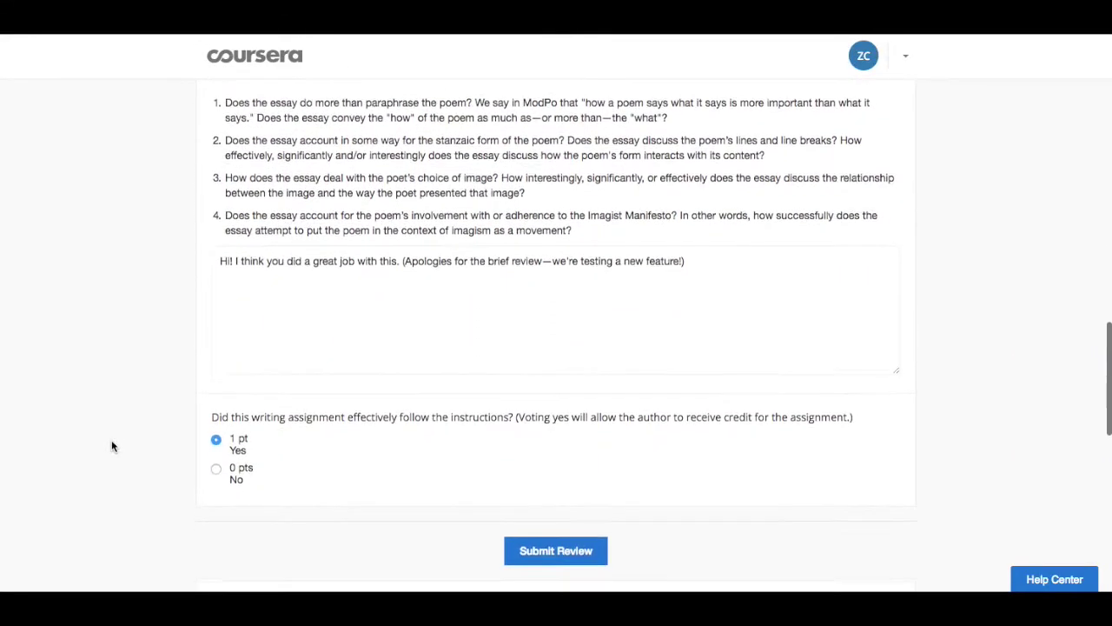
{"action": "scroll", "coordinate": [111, 441], "scroll_direction": "down", "scroll_amount": 2}
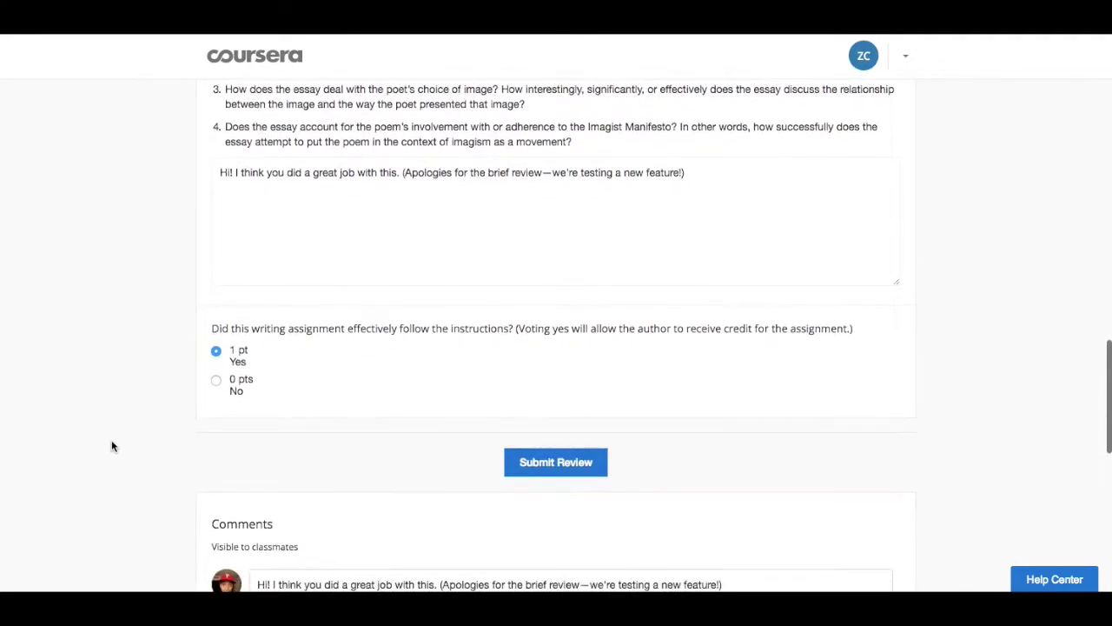
{"action": "scroll", "coordinate": [143, 433], "scroll_direction": "down", "scroll_amount": 2}
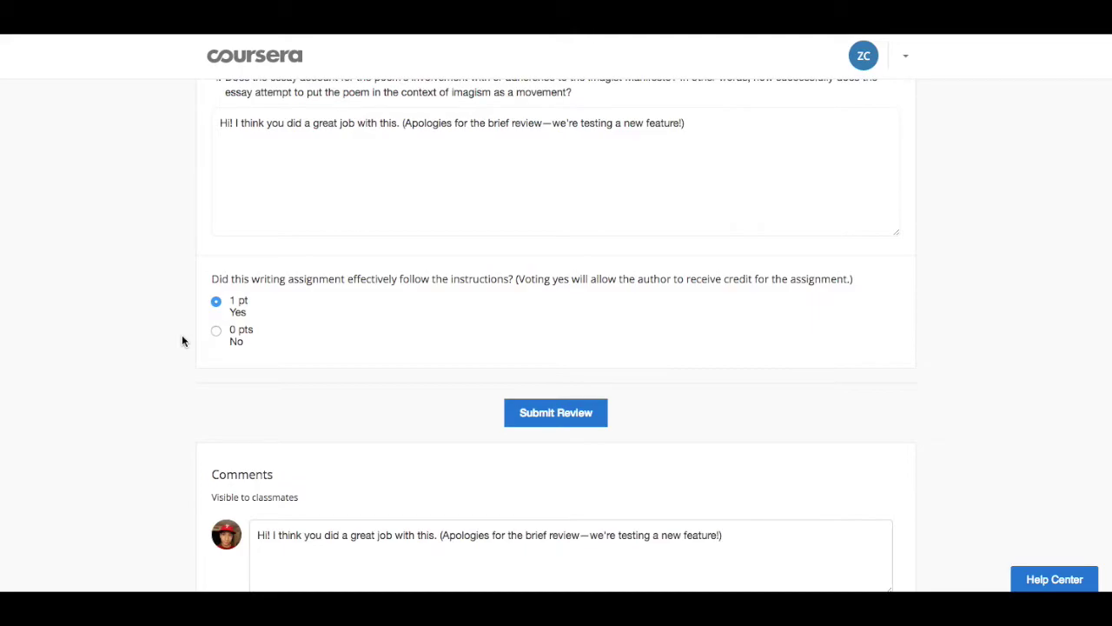
Step: Copy the whole review text again and use it to replace the draft comment visible to classmates
{"action": "scroll", "coordinate": [182, 340], "scroll_direction": "down", "scroll_amount": 3}
{"action": "scroll", "coordinate": [182, 341], "scroll_direction": "up", "scroll_amount": 1}
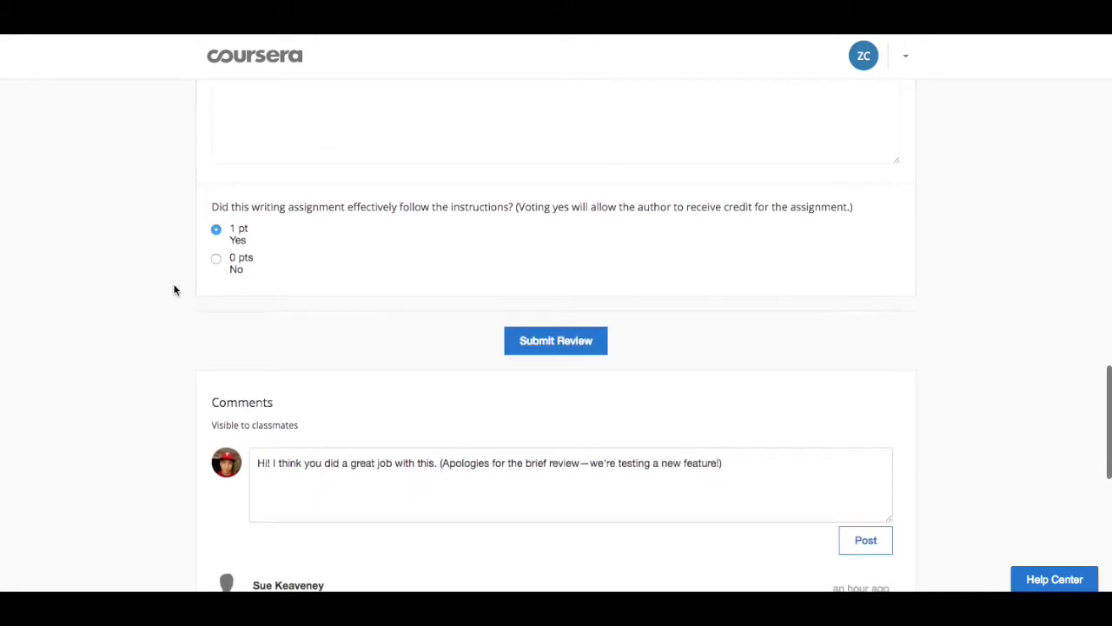
{"action": "scroll", "coordinate": [174, 290], "scroll_direction": "up", "scroll_amount": 2}
{"action": "left_click_drag", "start_coordinate": [691, 160], "coordinate": [137, 149]}
{"action": "right_click", "coordinate": [285, 139]}
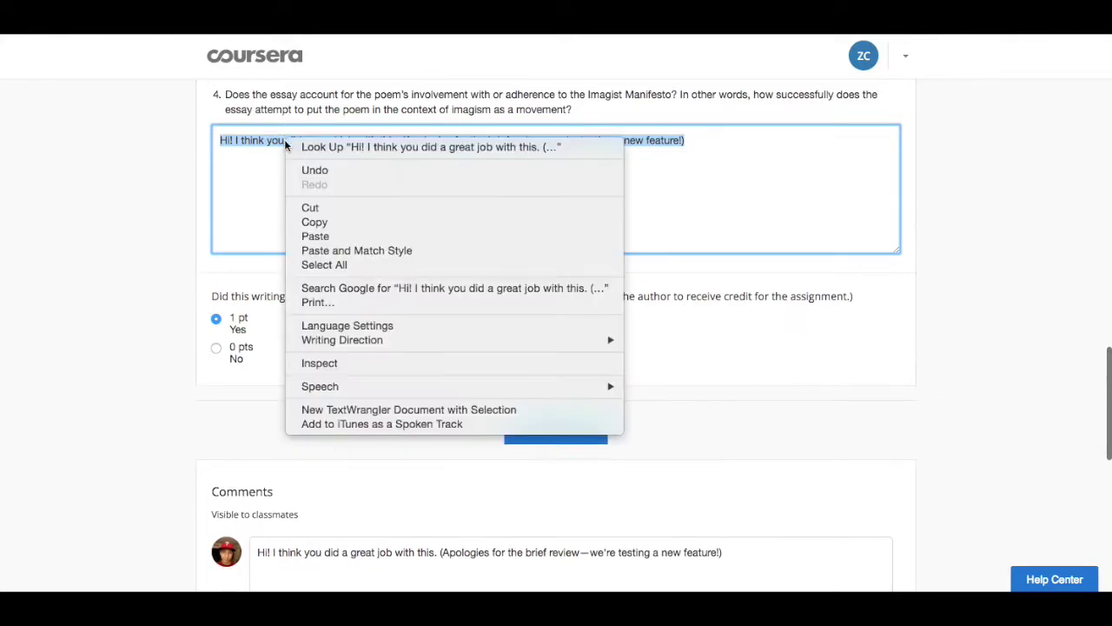
{"action": "left_click", "coordinate": [319, 222]}
{"action": "scroll", "coordinate": [83, 219], "scroll_direction": "down", "scroll_amount": 3}
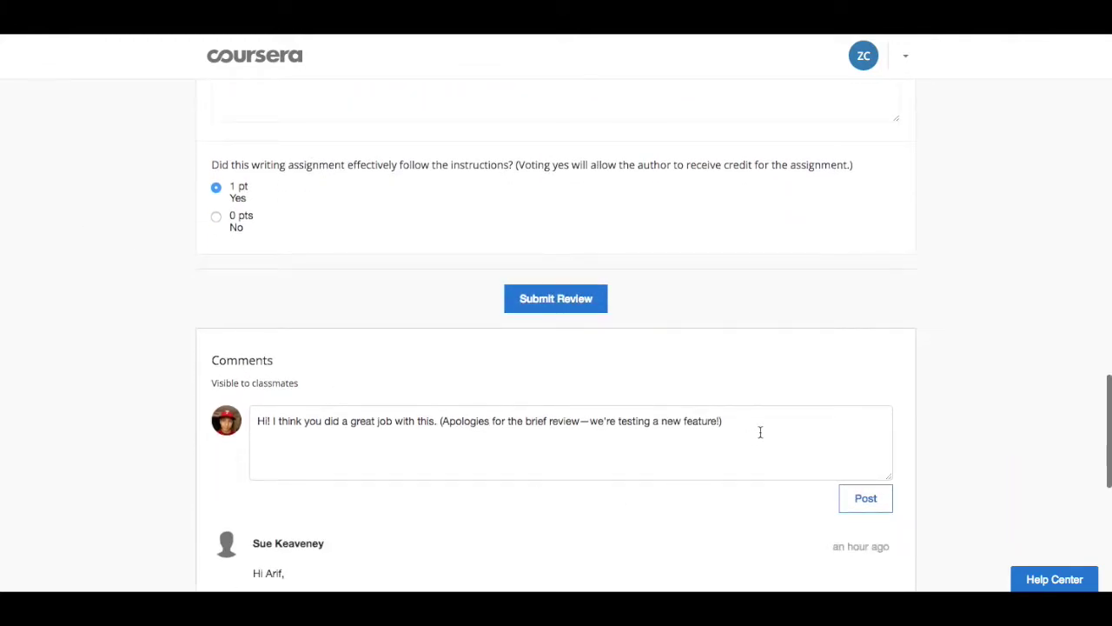
{"action": "triple_click", "coordinate": [271, 424]}
{"action": "key", "text": "BackSpace"}
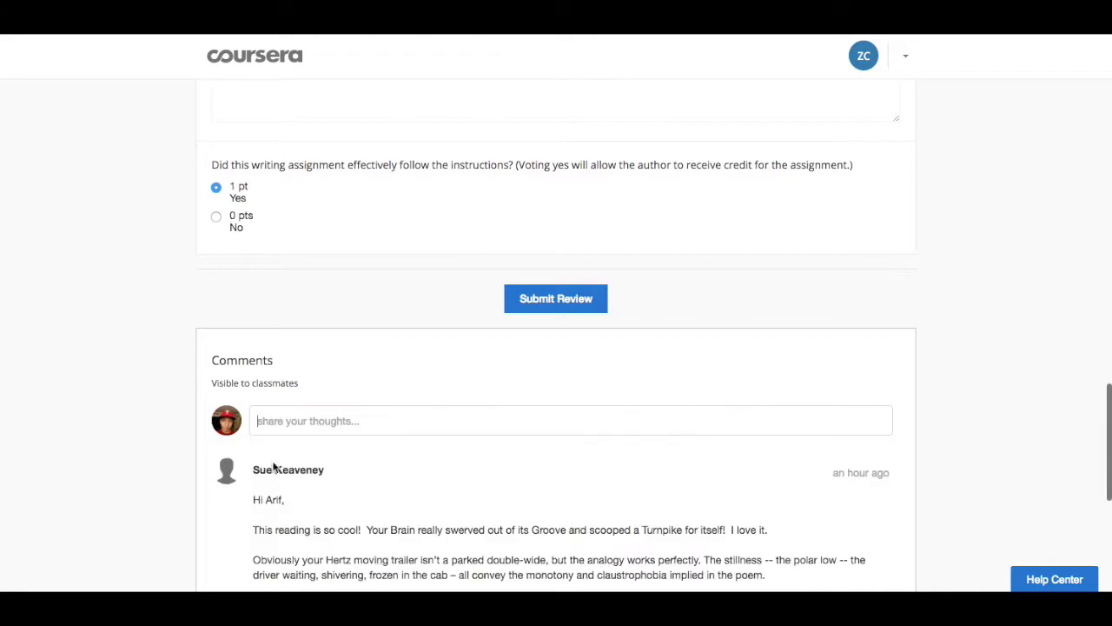
{"action": "right_click", "coordinate": [362, 416]}
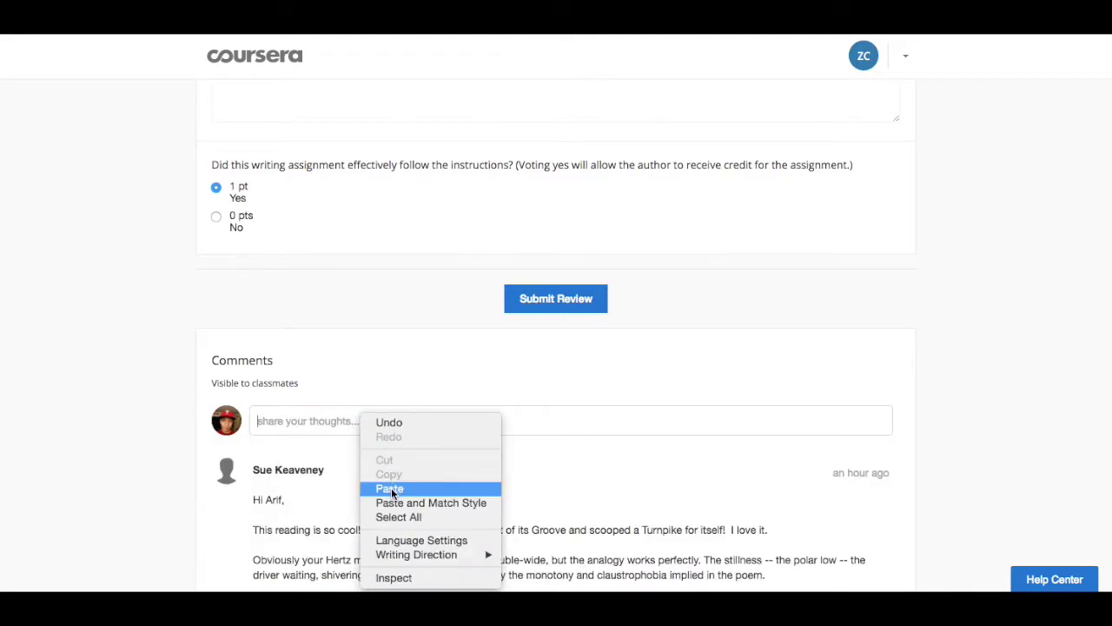
{"action": "left_click", "coordinate": [390, 487]}
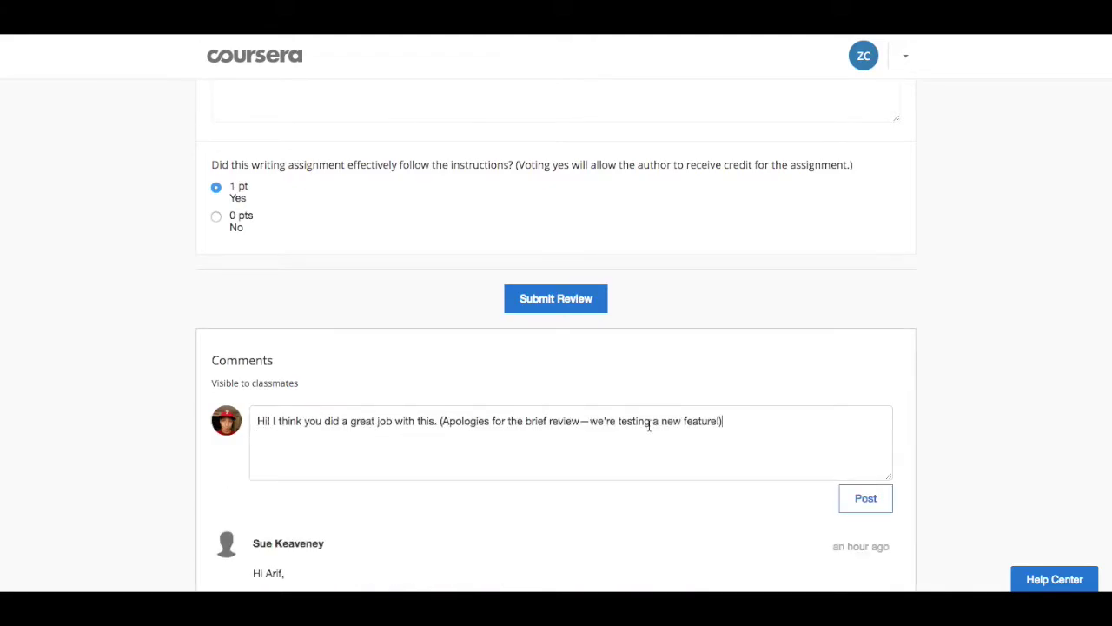
Step: Check the draft comment against the review text and post it in the Comments section
{"action": "scroll", "coordinate": [133, 390], "scroll_direction": "up", "scroll_amount": 1}
{"action": "scroll", "coordinate": [133, 390], "scroll_direction": "up", "scroll_amount": 2}
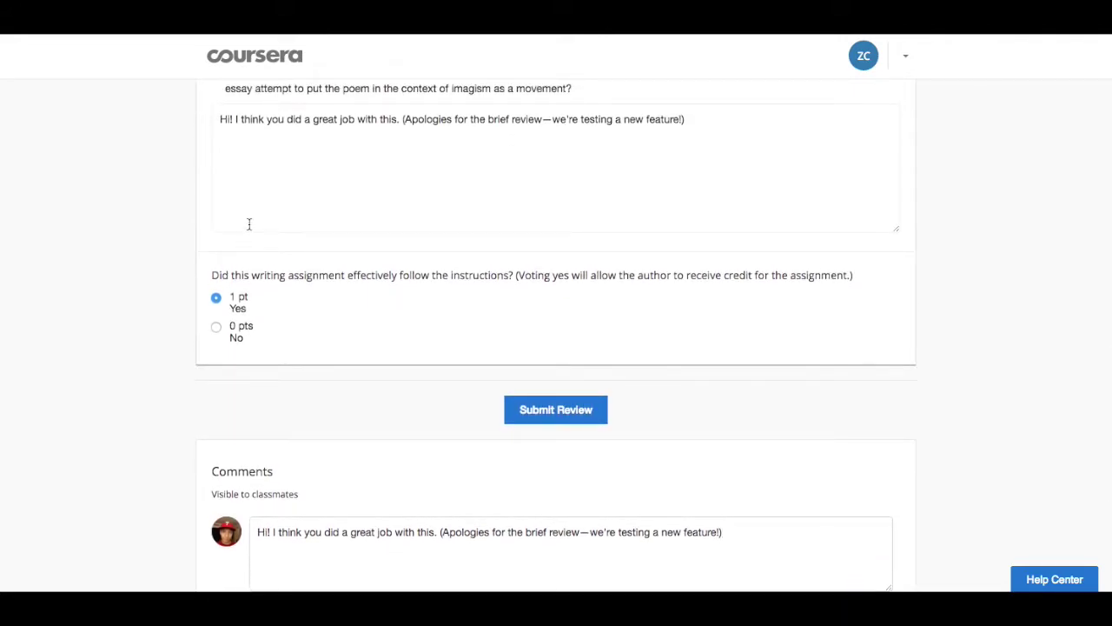
{"action": "left_click", "coordinate": [398, 120]}
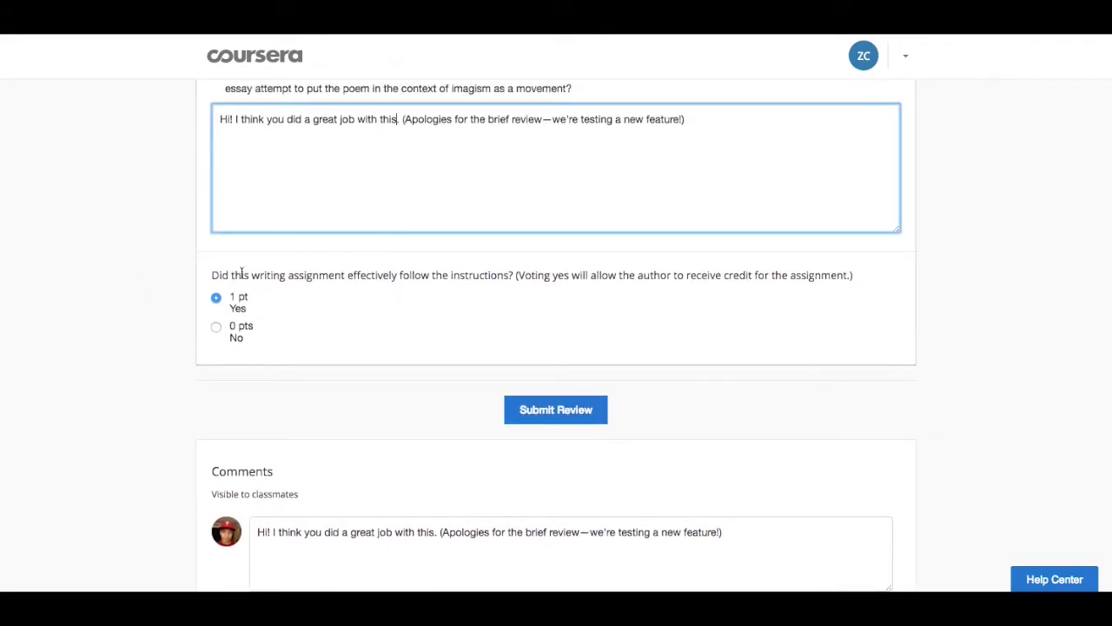
{"action": "scroll", "coordinate": [166, 340], "scroll_direction": "down", "scroll_amount": 2}
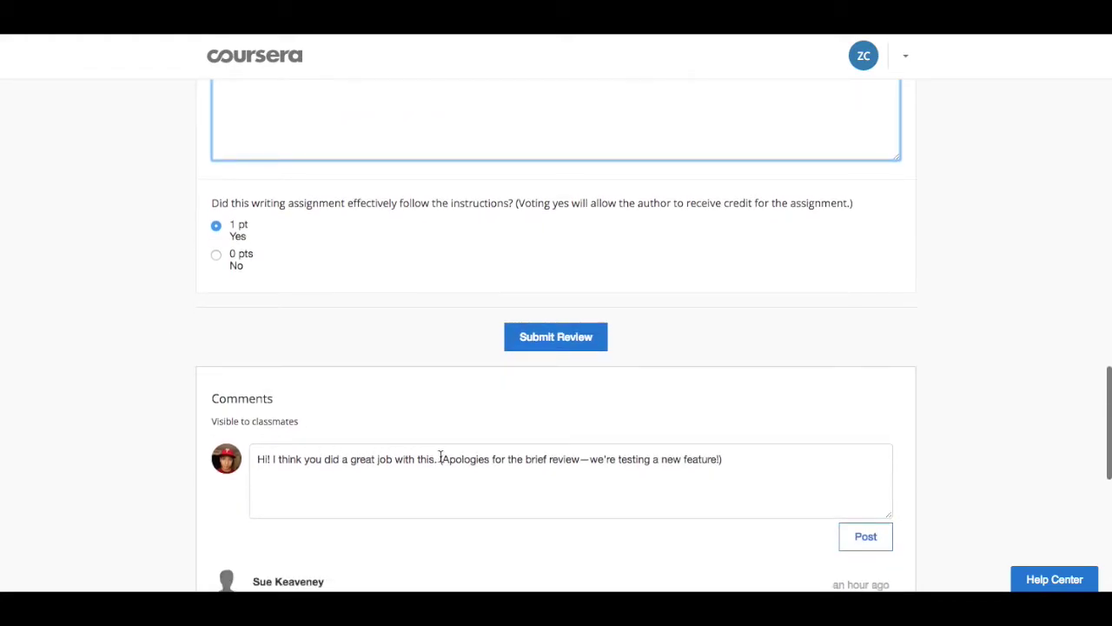
{"action": "left_click", "coordinate": [440, 458]}
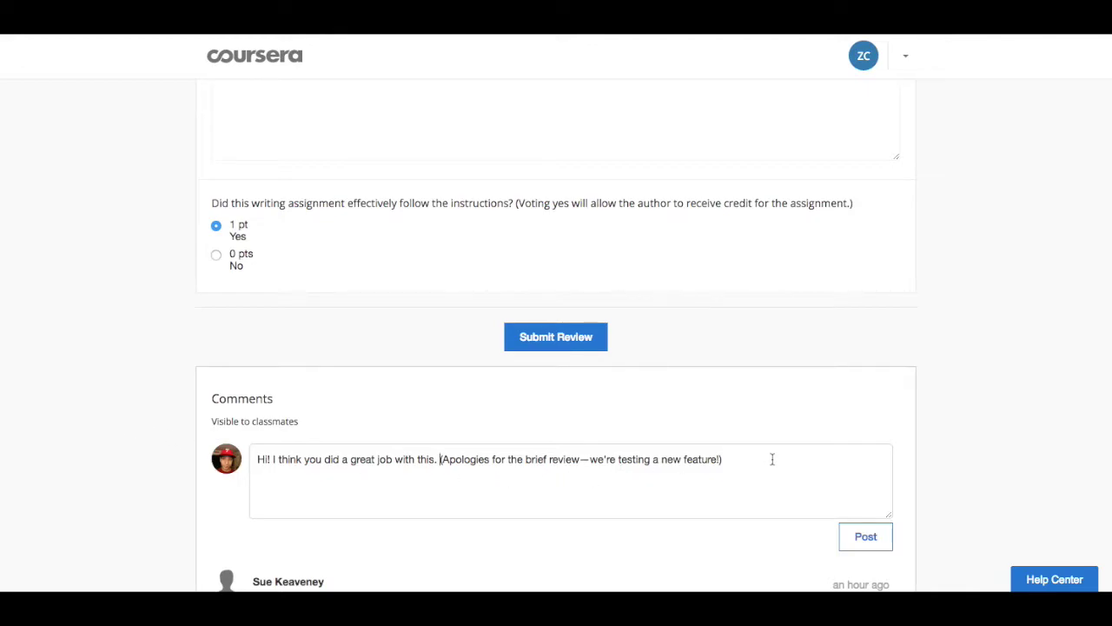
{"action": "left_click", "coordinate": [870, 538]}
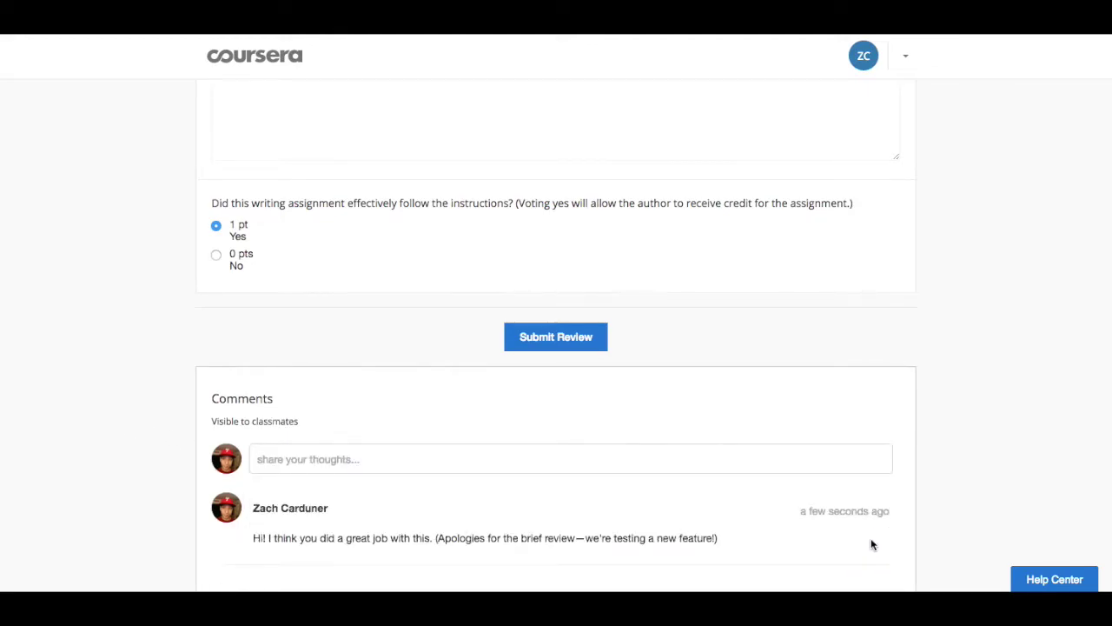
{"action": "scroll", "coordinate": [237, 496], "scroll_direction": "down", "scroll_amount": 1}
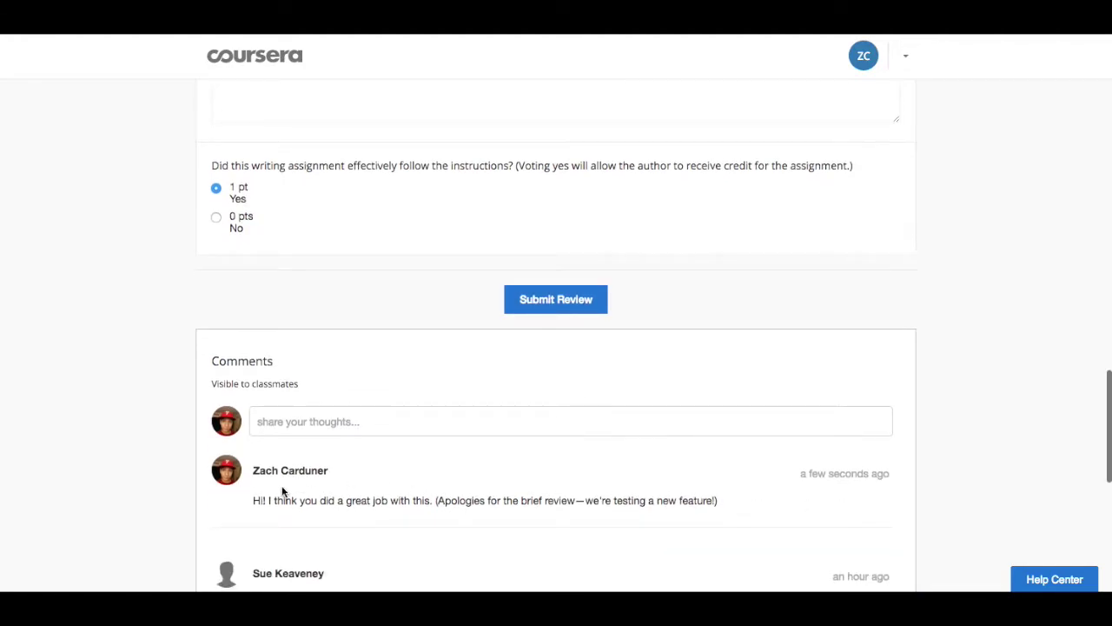
Step: Check the review answer, the Yes vote and the posted comment, and submit the peer review
{"action": "scroll", "coordinate": [348, 494], "scroll_direction": "up", "scroll_amount": 3}
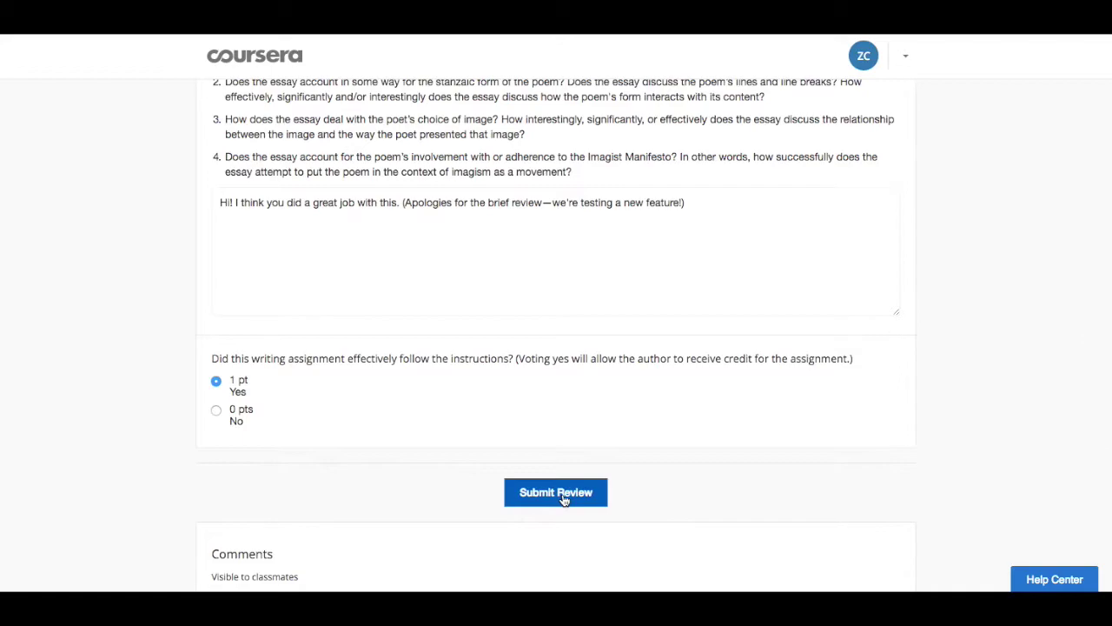
{"action": "scroll", "coordinate": [461, 494], "scroll_direction": "down", "scroll_amount": 1}
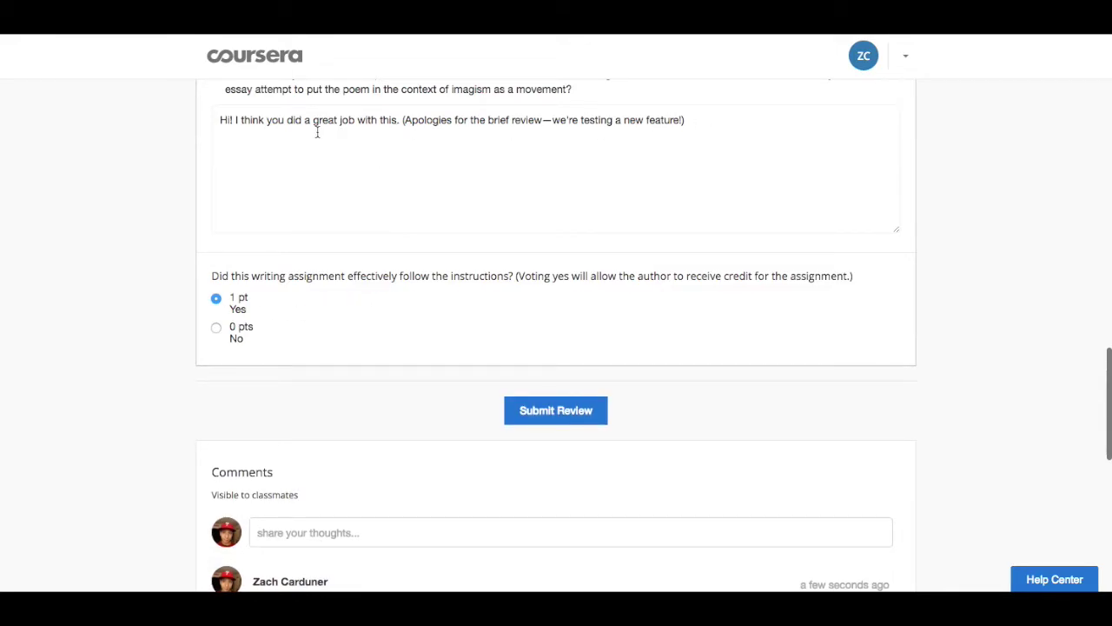
{"action": "scroll", "coordinate": [254, 486], "scroll_direction": "down", "scroll_amount": 1}
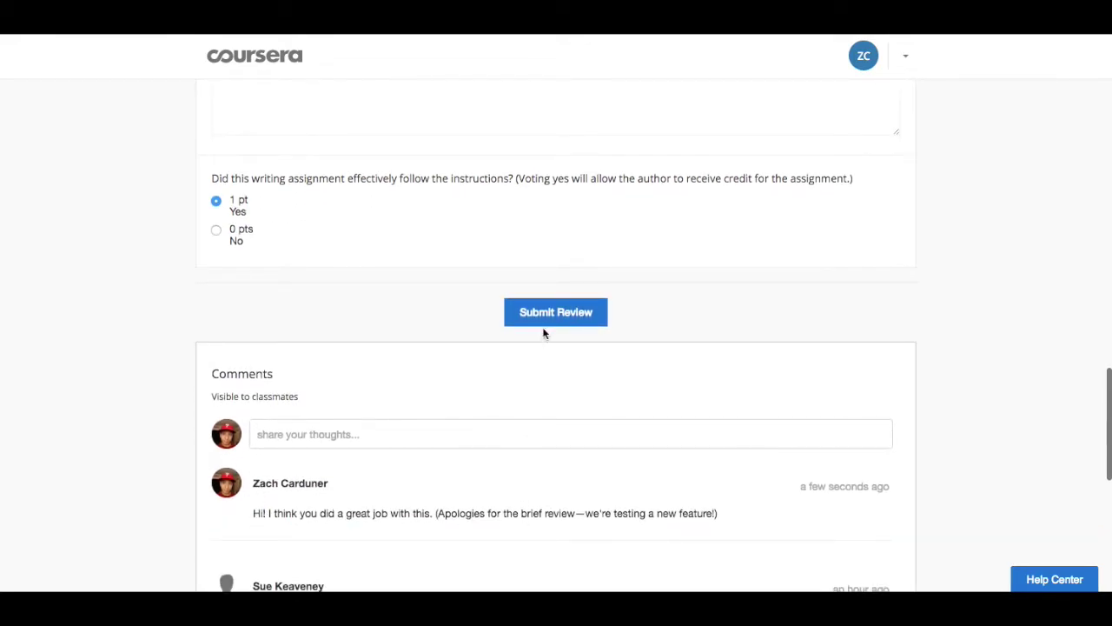
{"action": "scroll", "coordinate": [539, 326], "scroll_direction": "up", "scroll_amount": 1}
{"action": "left_click", "coordinate": [562, 425]}
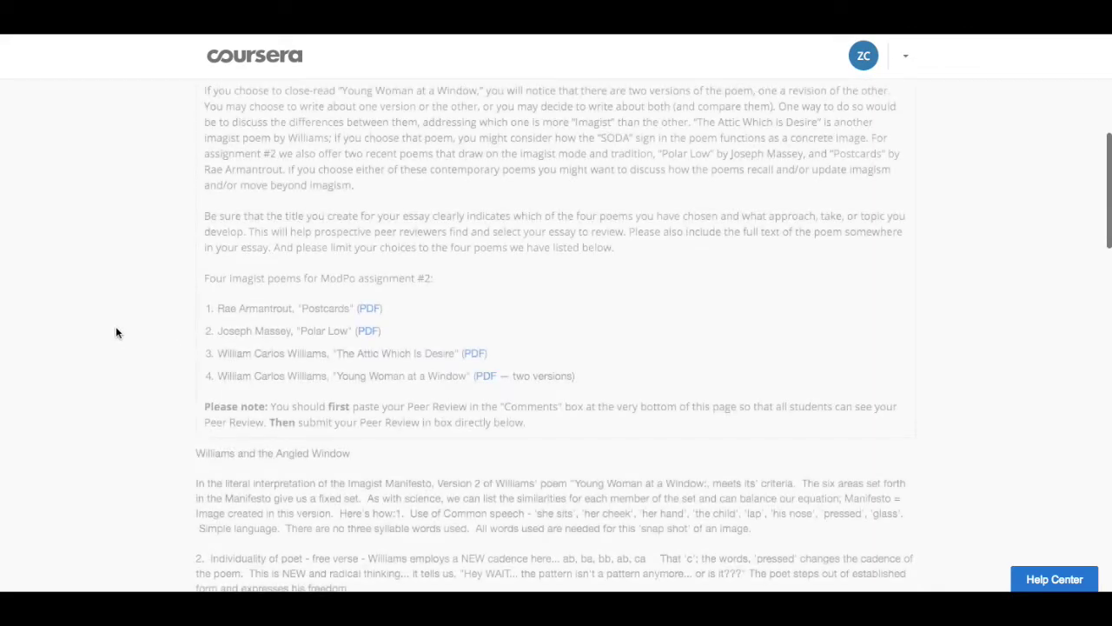
Step: Read the next classmate's essay, "Williams and the Angled Window", along with the list of four imagist poems
{"action": "scroll", "coordinate": [146, 299], "scroll_direction": "down", "scroll_amount": 3}
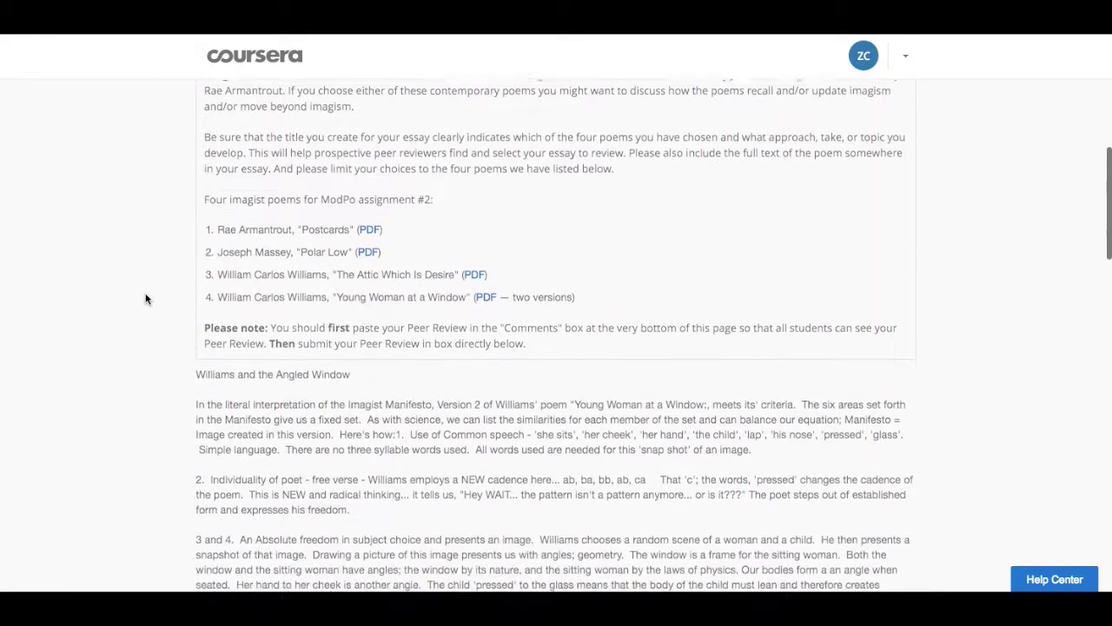
{"action": "scroll", "coordinate": [146, 299], "scroll_direction": "down", "scroll_amount": 6}
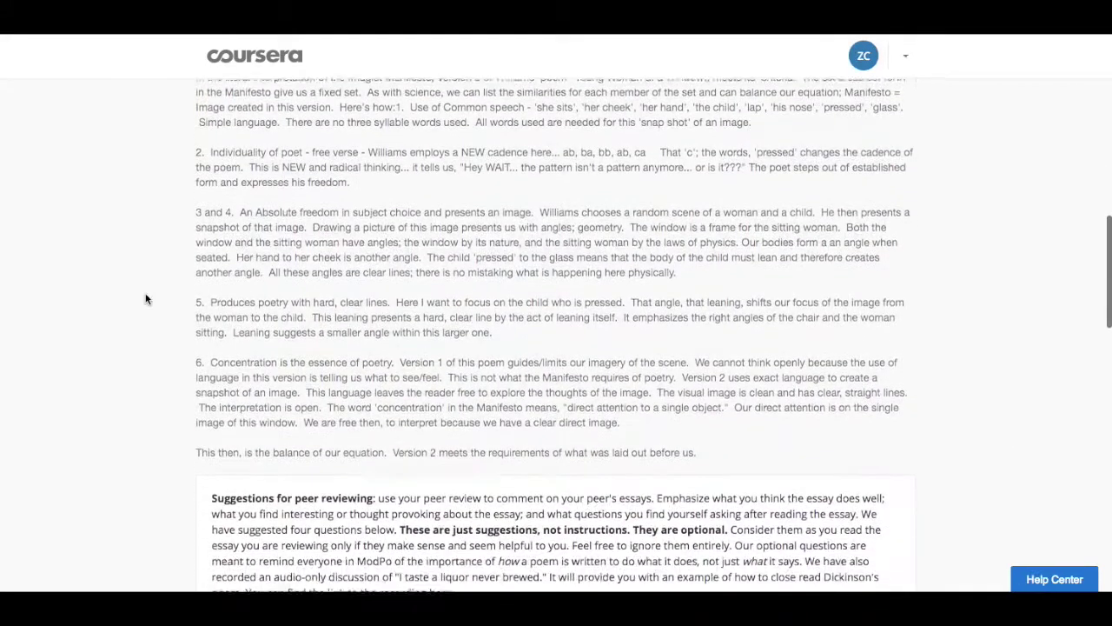
{"action": "scroll", "coordinate": [146, 299], "scroll_direction": "up", "scroll_amount": 5}
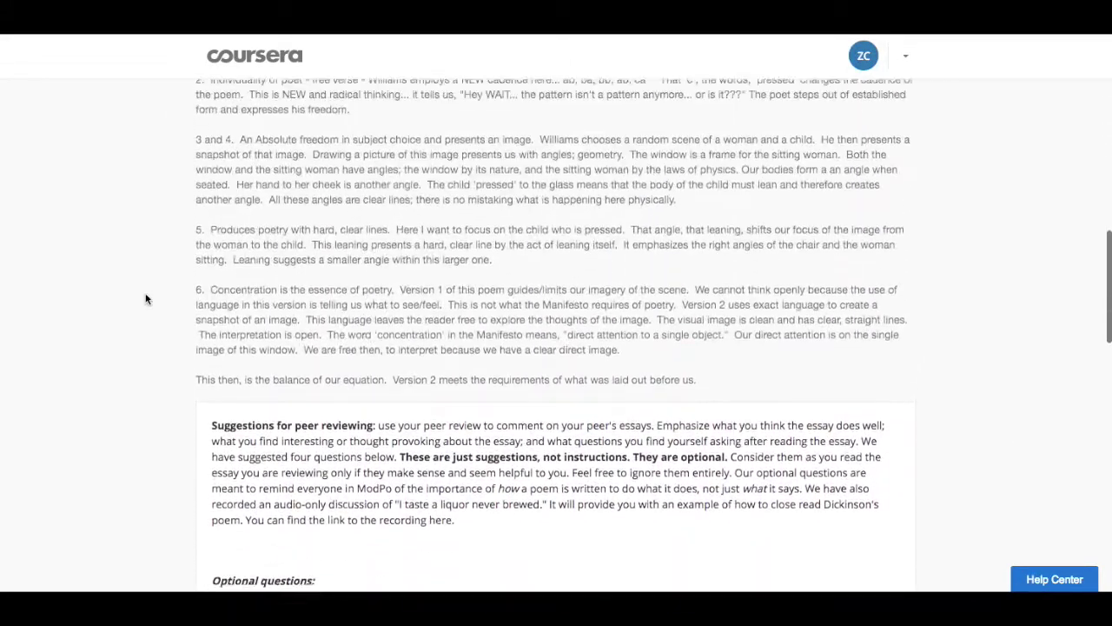
{"action": "scroll", "coordinate": [146, 299], "scroll_direction": "up", "scroll_amount": 1}
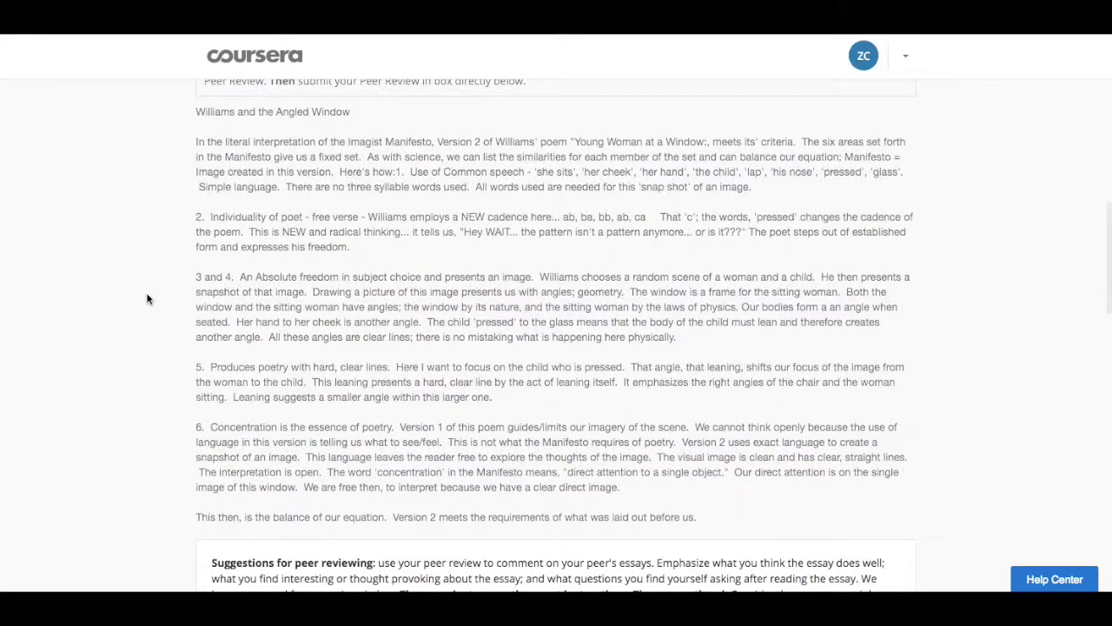
{"action": "scroll", "coordinate": [146, 299], "scroll_direction": "up", "scroll_amount": 2}
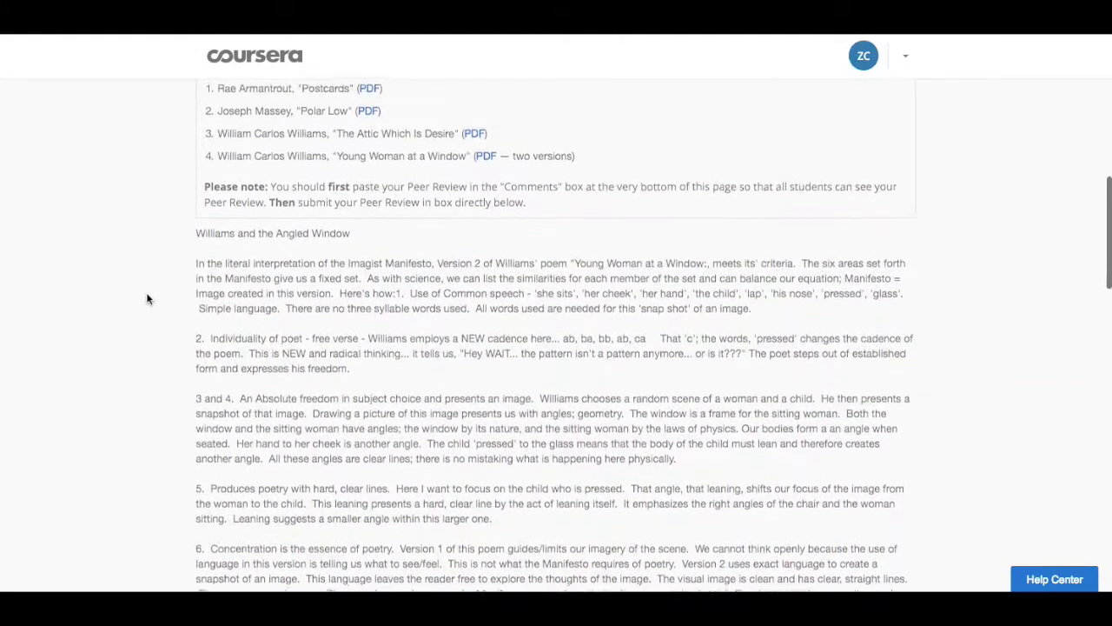
{"action": "scroll", "coordinate": [146, 299], "scroll_direction": "down", "scroll_amount": 2}
{"action": "scroll", "coordinate": [146, 299], "scroll_direction": "up", "scroll_amount": 3}
{"action": "scroll", "coordinate": [146, 299], "scroll_direction": "down", "scroll_amount": 3}
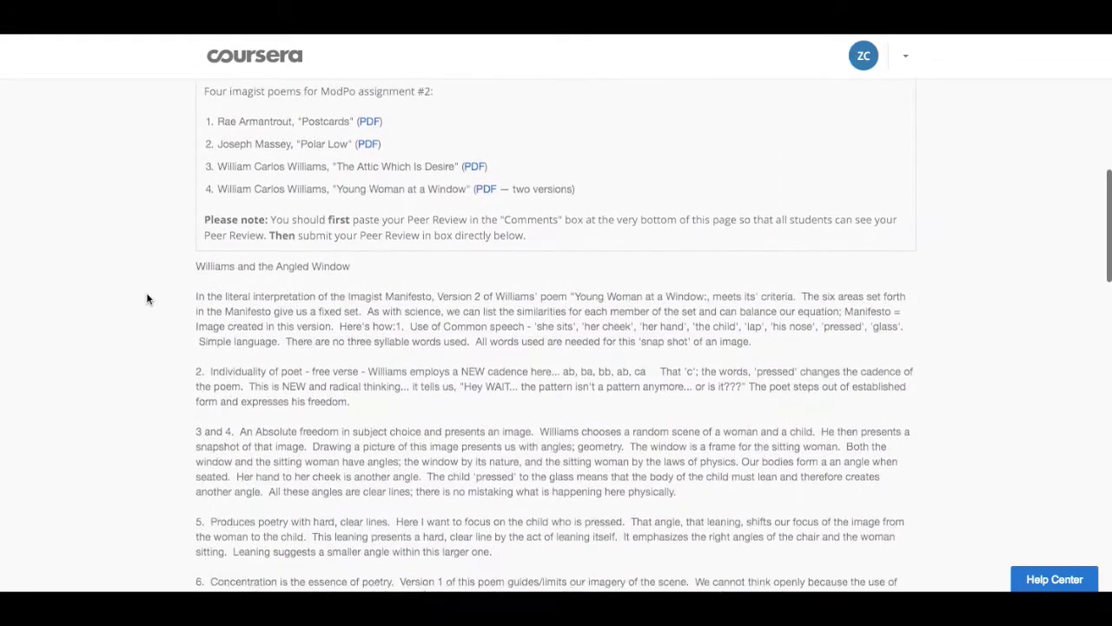
{"action": "scroll", "coordinate": [146, 299], "scroll_direction": "down", "scroll_amount": 1}
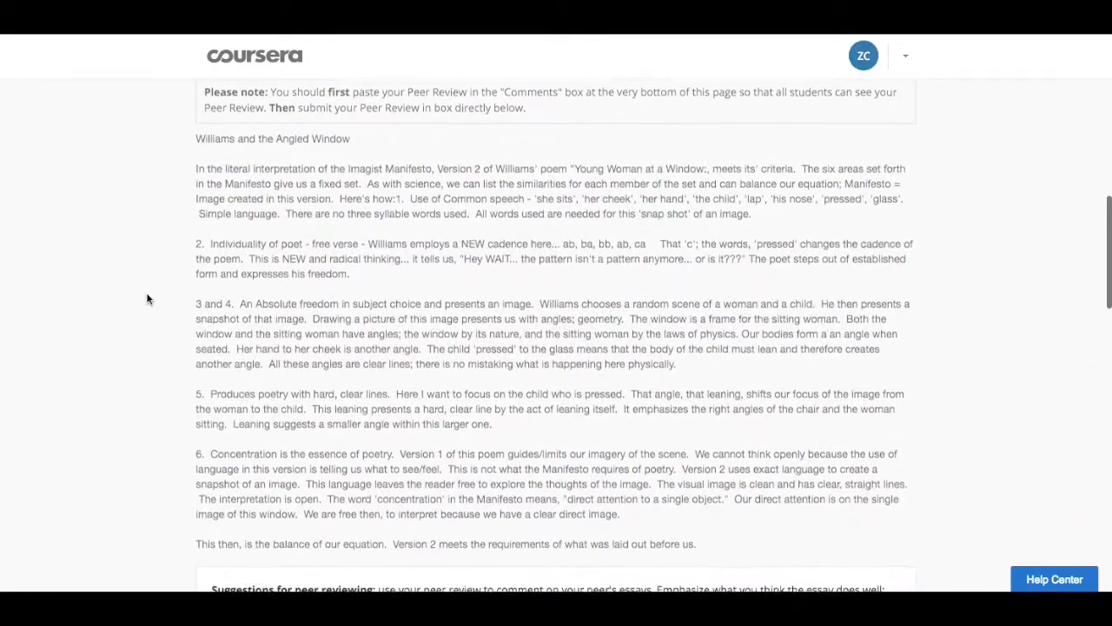
{"action": "scroll", "coordinate": [146, 299], "scroll_direction": "up", "scroll_amount": 1}
{"action": "scroll", "coordinate": [146, 299], "scroll_direction": "up", "scroll_amount": 10}
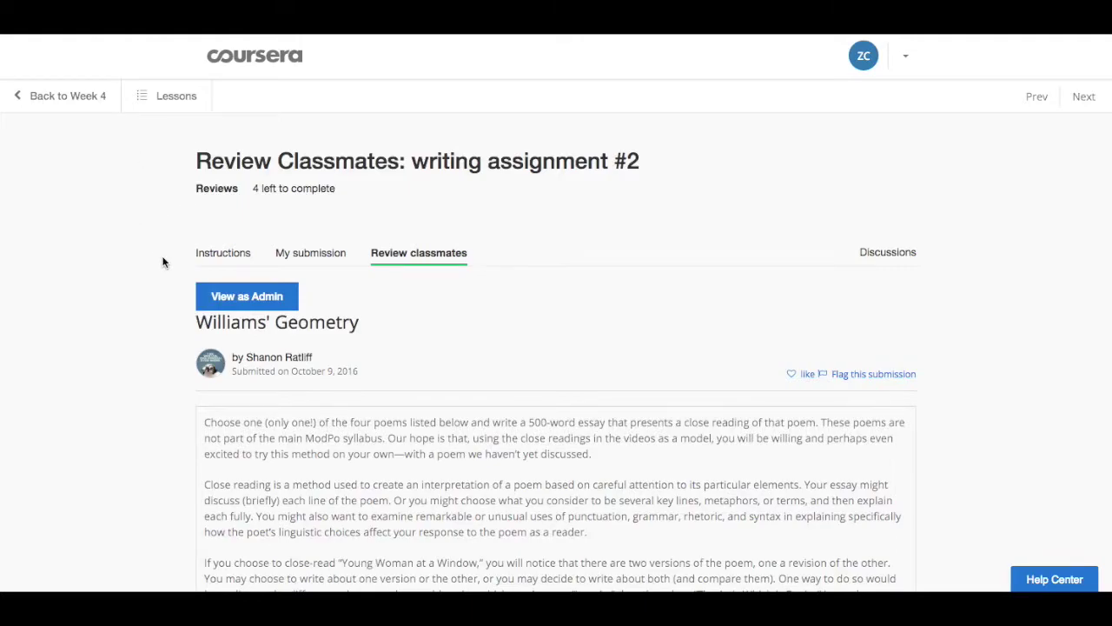
Step: Examine the whole "Williams' Geometry" submission page, from the instructions and essay to the review form and Comments section
{"action": "scroll", "coordinate": [163, 263], "scroll_direction": "down", "scroll_amount": 4}
{"action": "scroll", "coordinate": [163, 263], "scroll_direction": "down", "scroll_amount": 6}
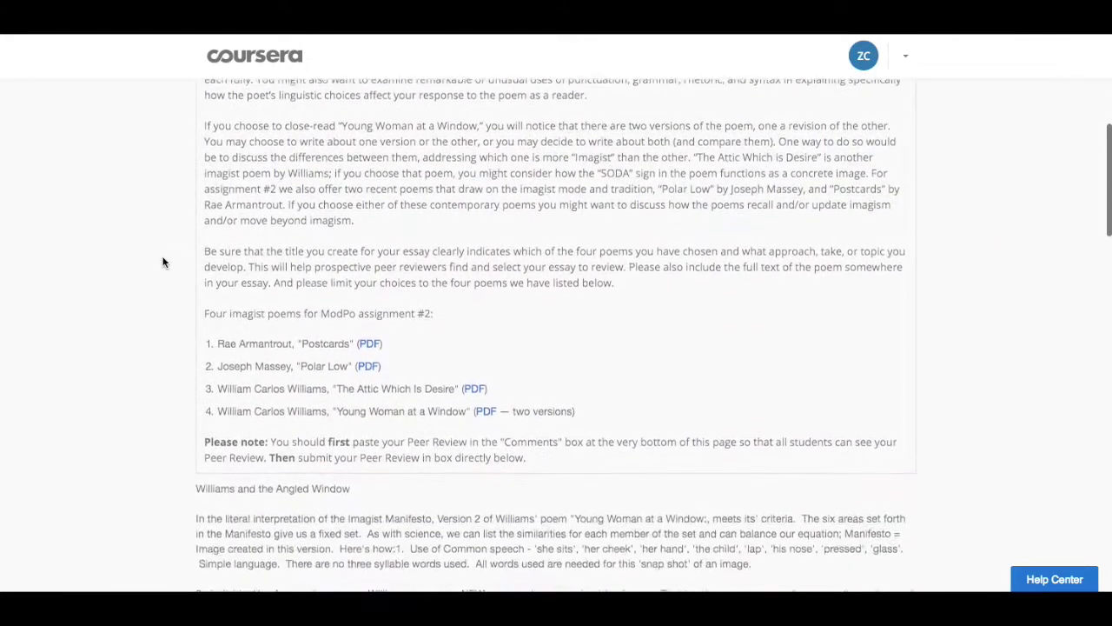
{"action": "left_click_drag", "start_coordinate": [185, 124], "coordinate": [742, 524]}
{"action": "left_click", "coordinate": [742, 524]}
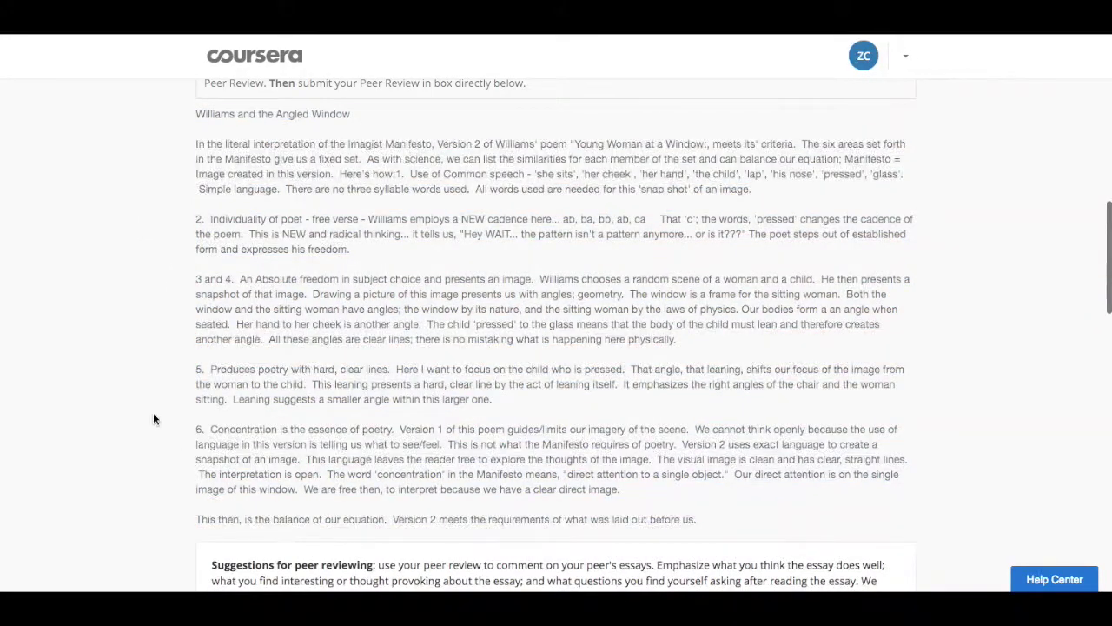
{"action": "scroll", "coordinate": [153, 411], "scroll_direction": "down", "scroll_amount": 4}
{"action": "scroll", "coordinate": [155, 419], "scroll_direction": "down", "scroll_amount": 8}
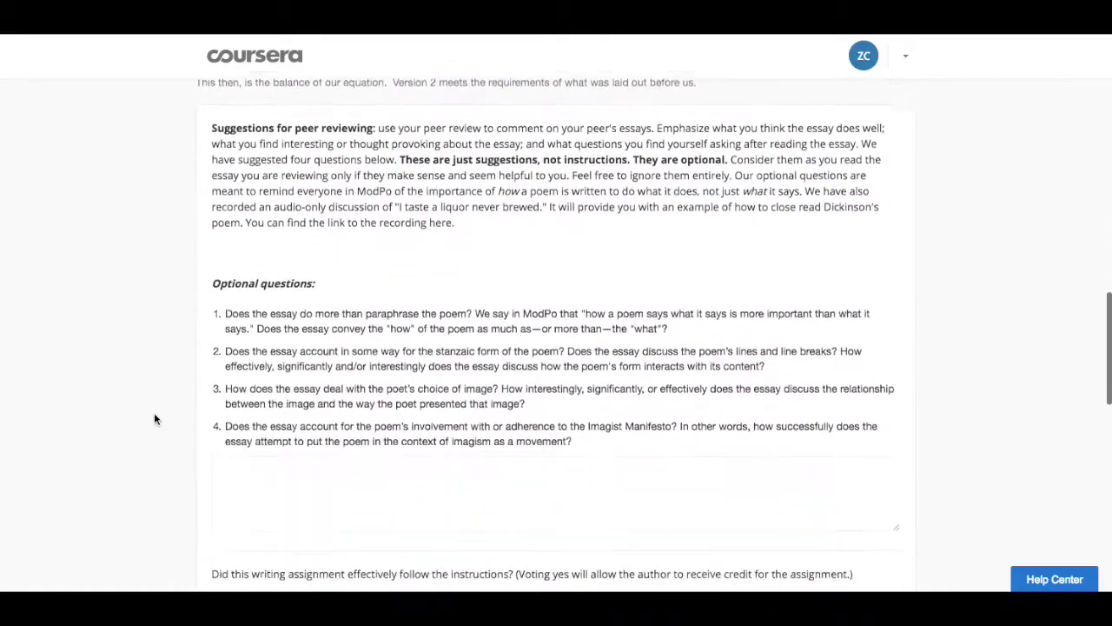
{"action": "scroll", "coordinate": [154, 419], "scroll_direction": "up", "scroll_amount": 15}
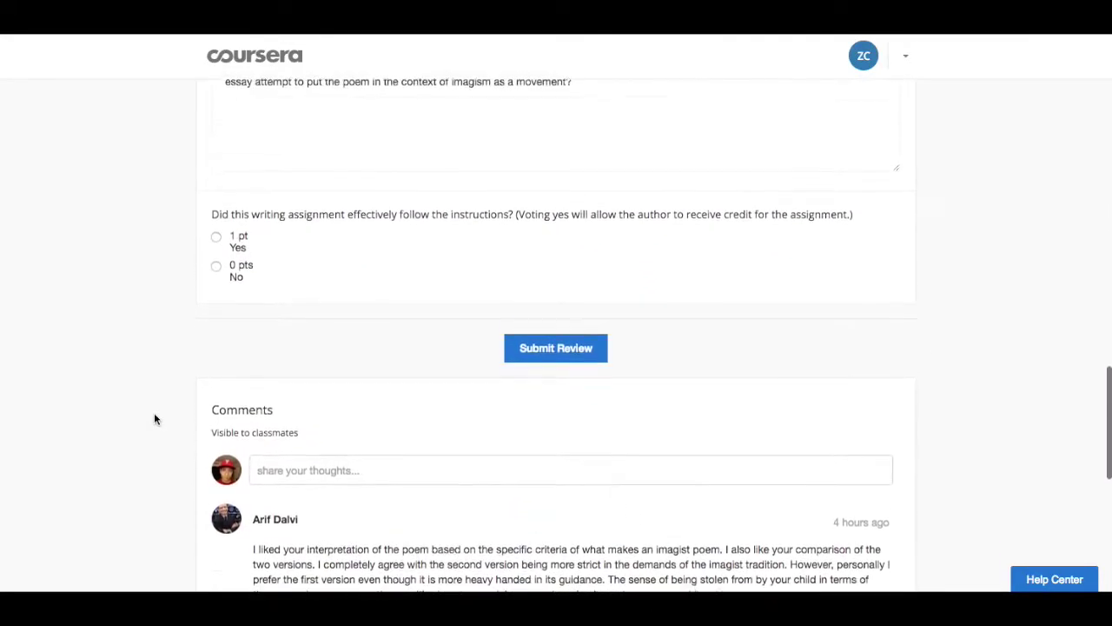
{"action": "scroll", "coordinate": [155, 419], "scroll_direction": "up", "scroll_amount": 5}
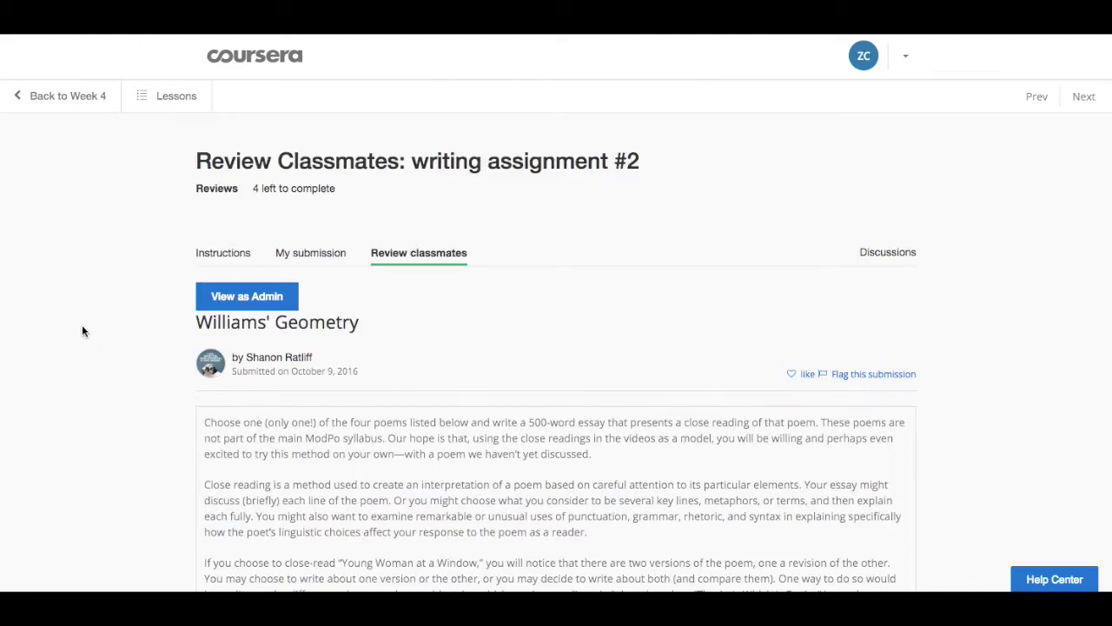
Step: Return to the list of classmates' submissions and look through the essays and the remaining review count
{"action": "left_click", "coordinate": [446, 257]}
{"action": "scroll", "coordinate": [139, 261], "scroll_direction": "down", "scroll_amount": 2}
{"action": "scroll", "coordinate": [139, 265], "scroll_direction": "down", "scroll_amount": 4}
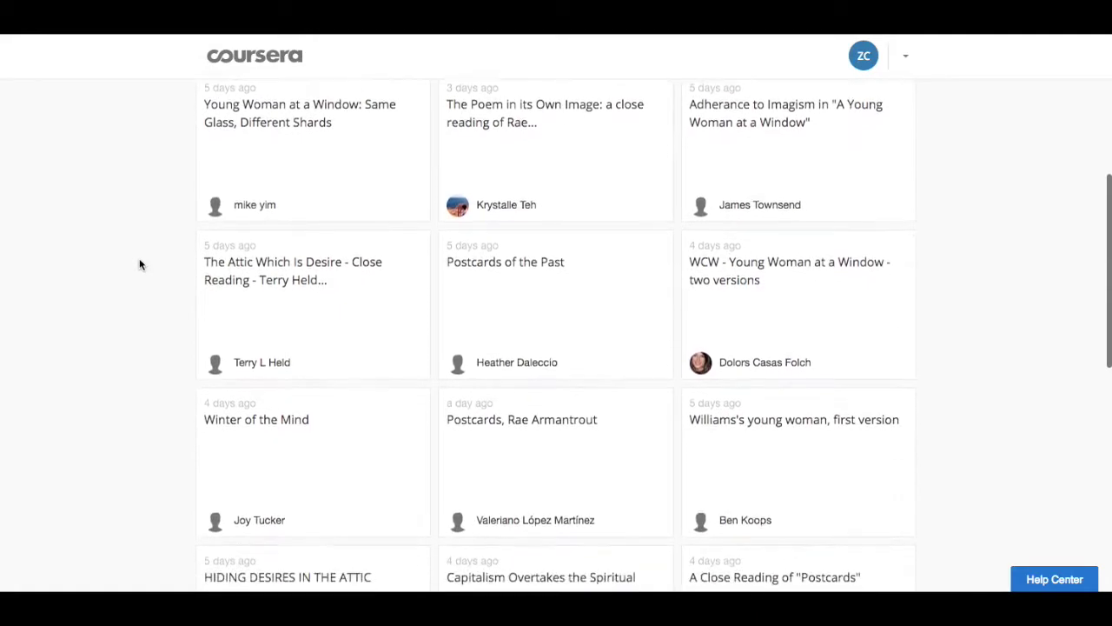
{"action": "scroll", "coordinate": [139, 264], "scroll_direction": "down", "scroll_amount": 1}
{"action": "scroll", "coordinate": [139, 259], "scroll_direction": "down", "scroll_amount": 5}
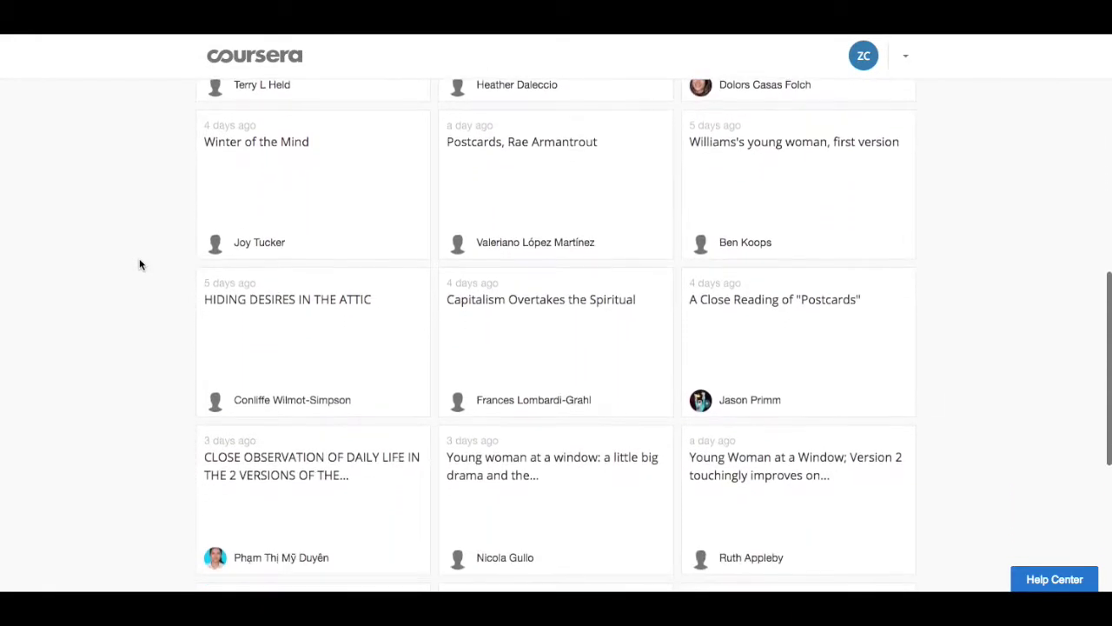
{"action": "scroll", "coordinate": [139, 260], "scroll_direction": "up", "scroll_amount": 10}
{"action": "scroll", "coordinate": [141, 264], "scroll_direction": "up", "scroll_amount": 2}
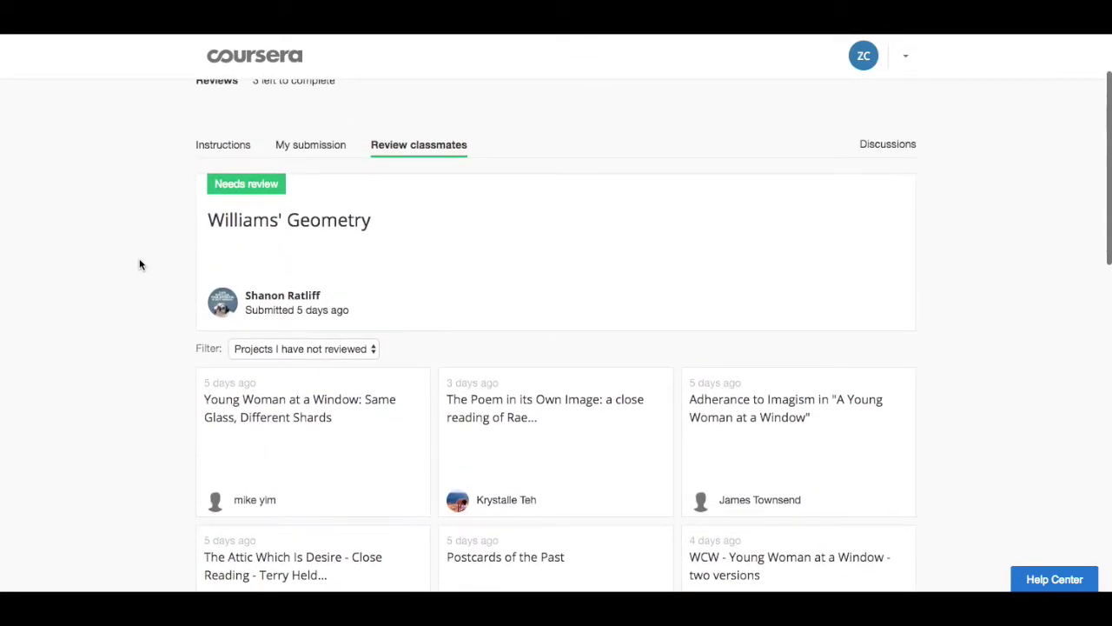
{"action": "scroll", "coordinate": [139, 264], "scroll_direction": "up", "scroll_amount": 2}
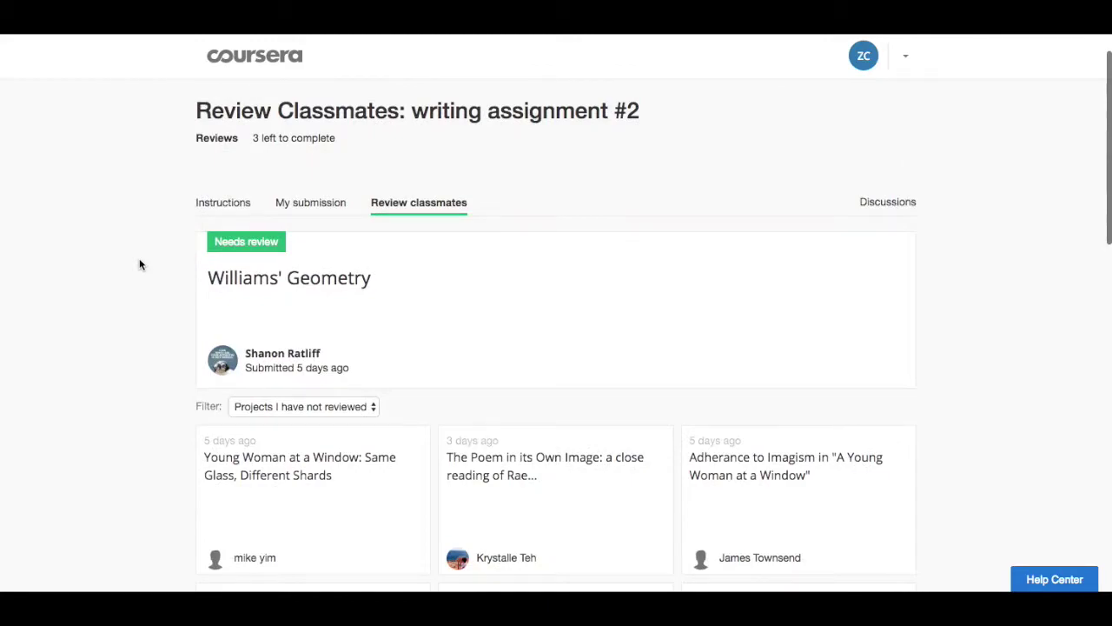
{"action": "scroll", "coordinate": [140, 264], "scroll_direction": "up", "scroll_amount": 1}
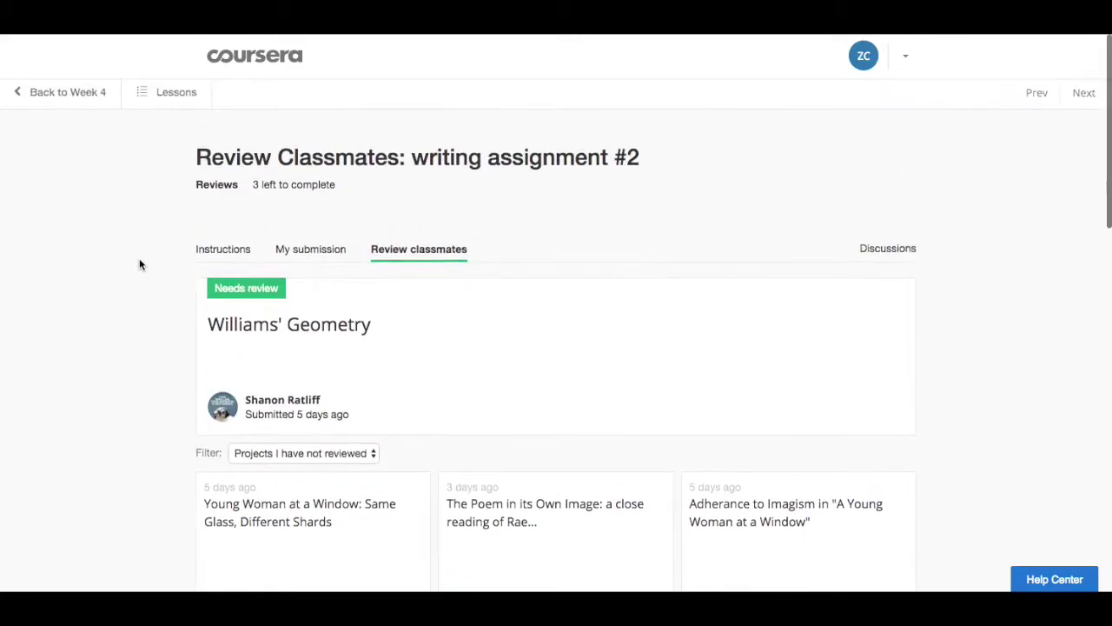
{"action": "scroll", "coordinate": [139, 264], "scroll_direction": "up", "scroll_amount": 1}
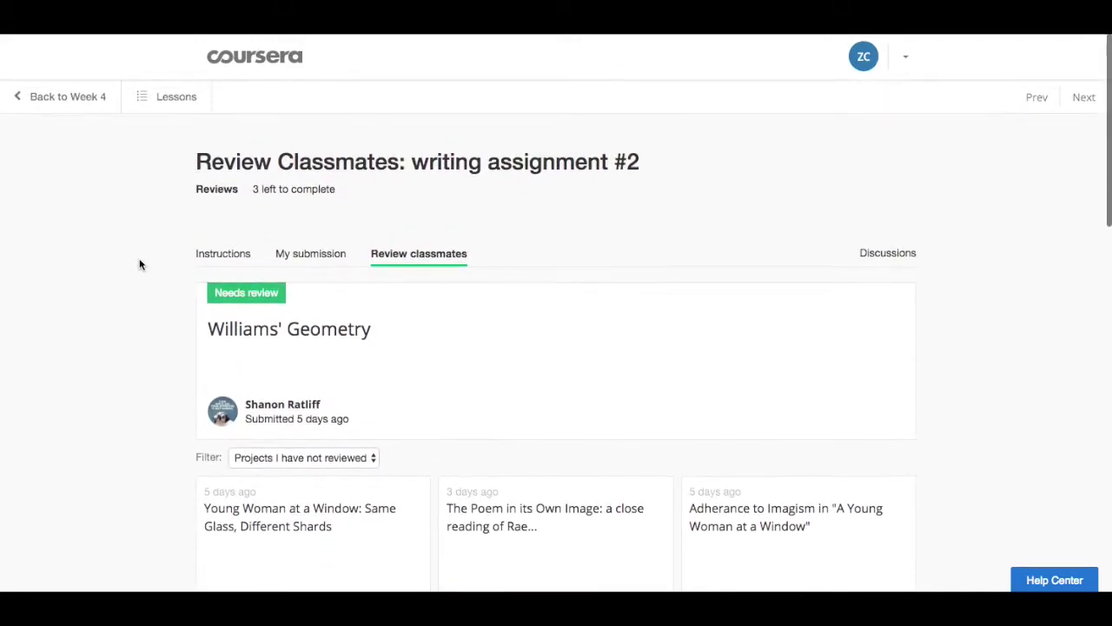
{"action": "scroll", "coordinate": [139, 264], "scroll_direction": "down", "scroll_amount": 1}
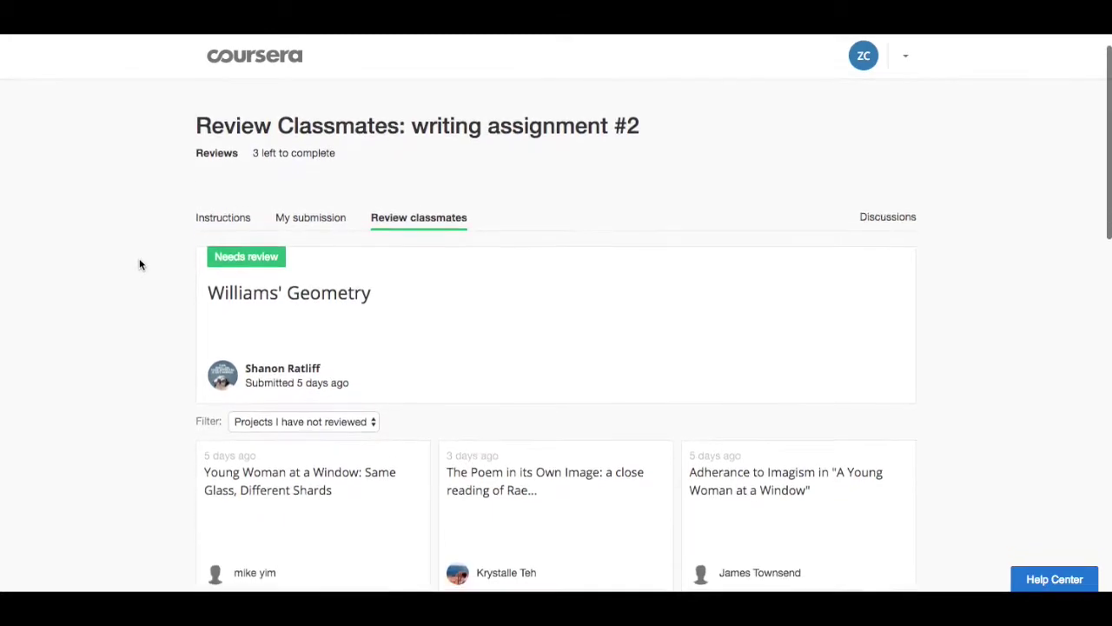
{"action": "scroll", "coordinate": [139, 264], "scroll_direction": "down", "scroll_amount": 2}
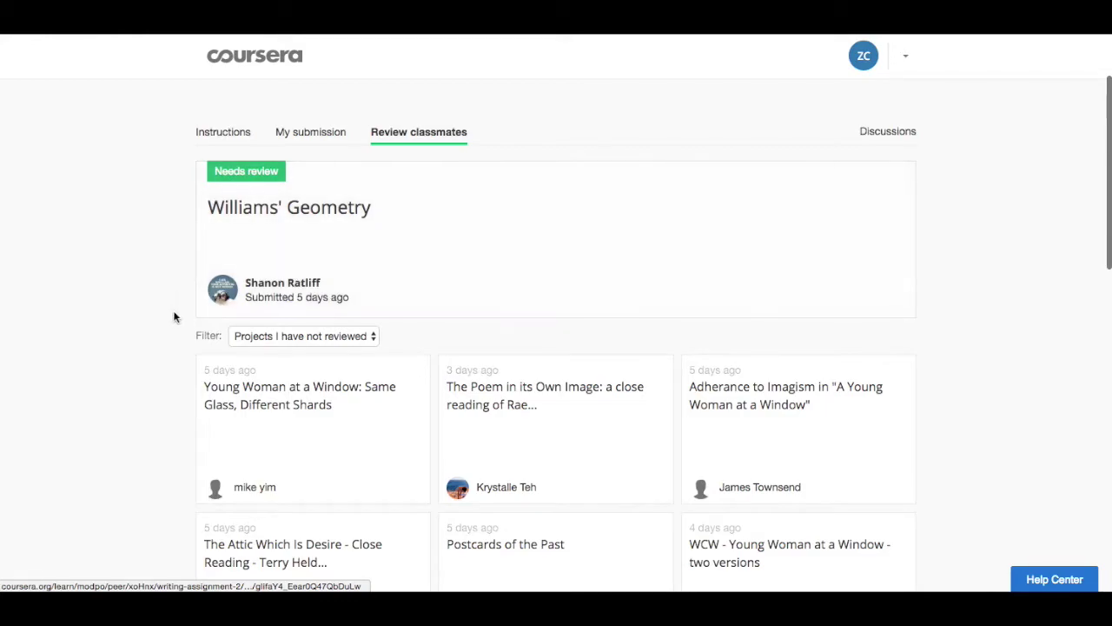
Step: Filter the submissions to "Projects I have reviewed" and look over the list of completed reviews
{"action": "left_click_drag", "start_coordinate": [195, 336], "coordinate": [223, 336]}
{"action": "left_click", "coordinate": [184, 338]}
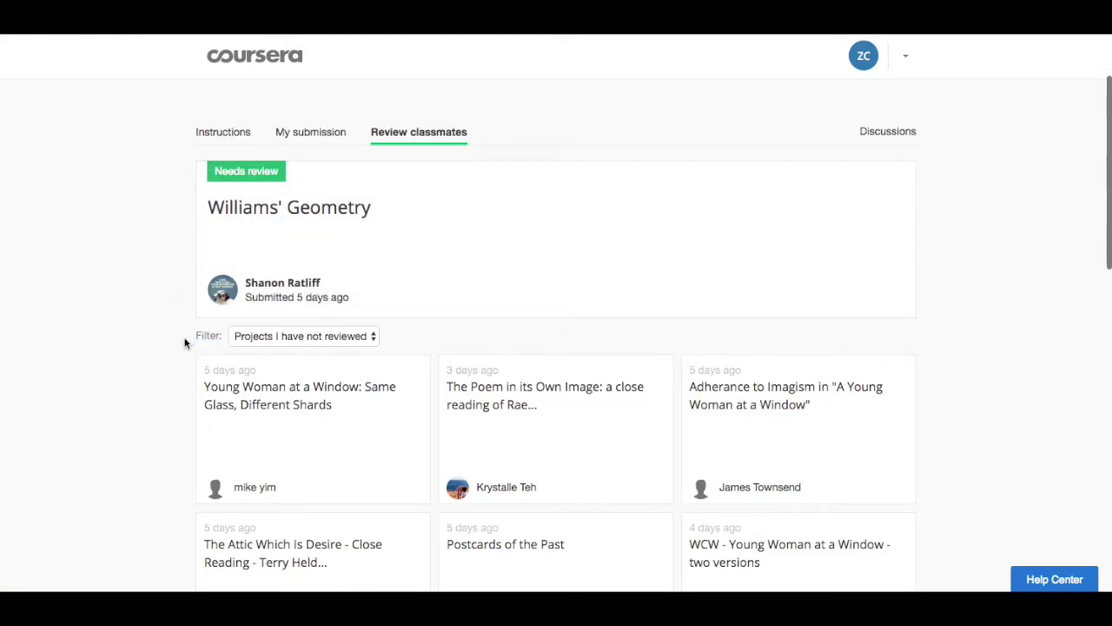
{"action": "left_click", "coordinate": [374, 336]}
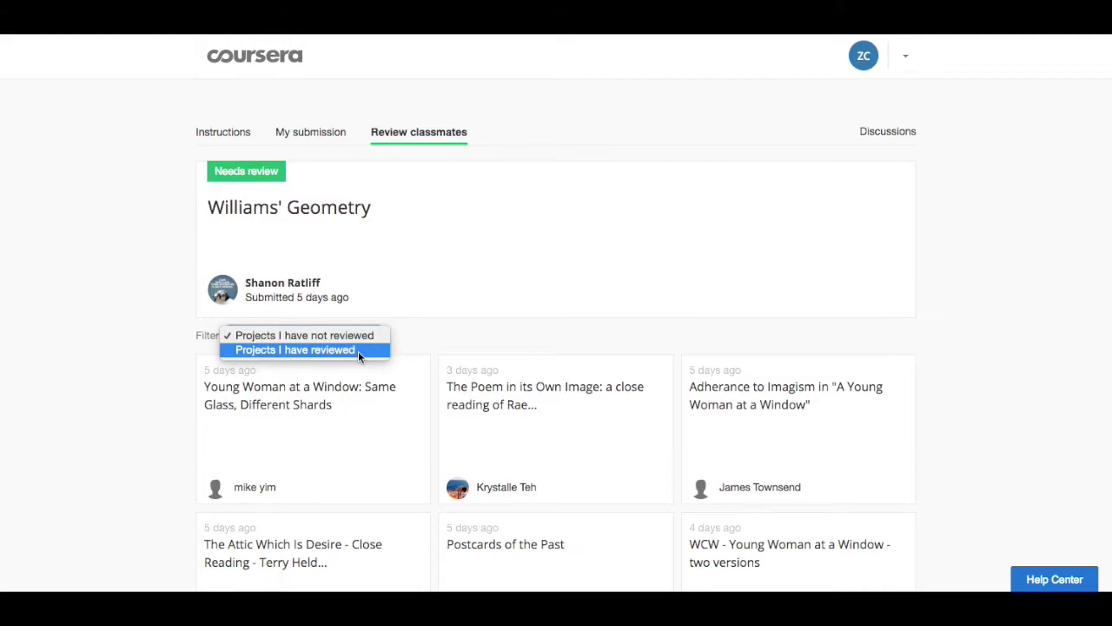
{"action": "left_click", "coordinate": [253, 349]}
{"action": "scroll", "coordinate": [104, 351], "scroll_direction": "up", "scroll_amount": 1}
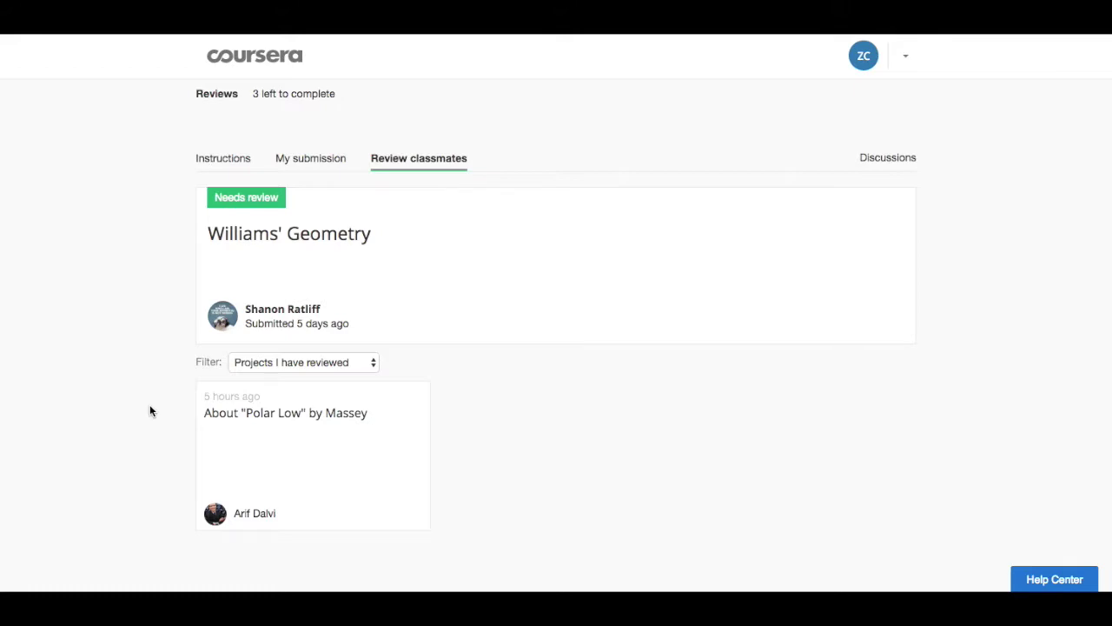
{"action": "scroll", "coordinate": [149, 411], "scroll_direction": "down", "scroll_amount": 1}
{"action": "scroll", "coordinate": [224, 261], "scroll_direction": "up", "scroll_amount": 1}
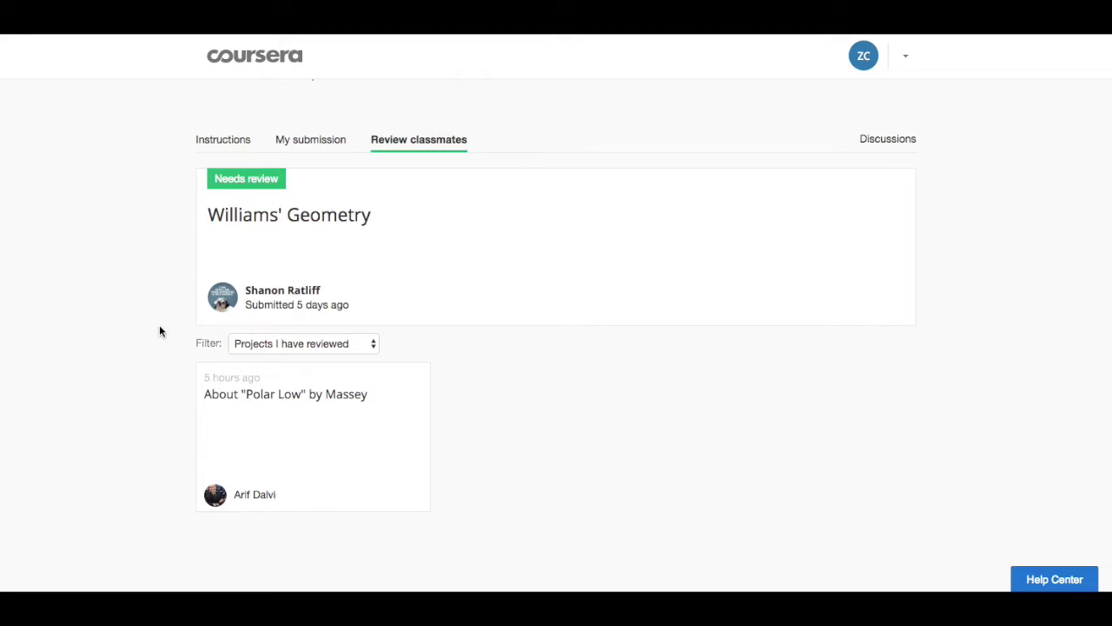
{"action": "scroll", "coordinate": [171, 380], "scroll_direction": "up", "scroll_amount": 1}
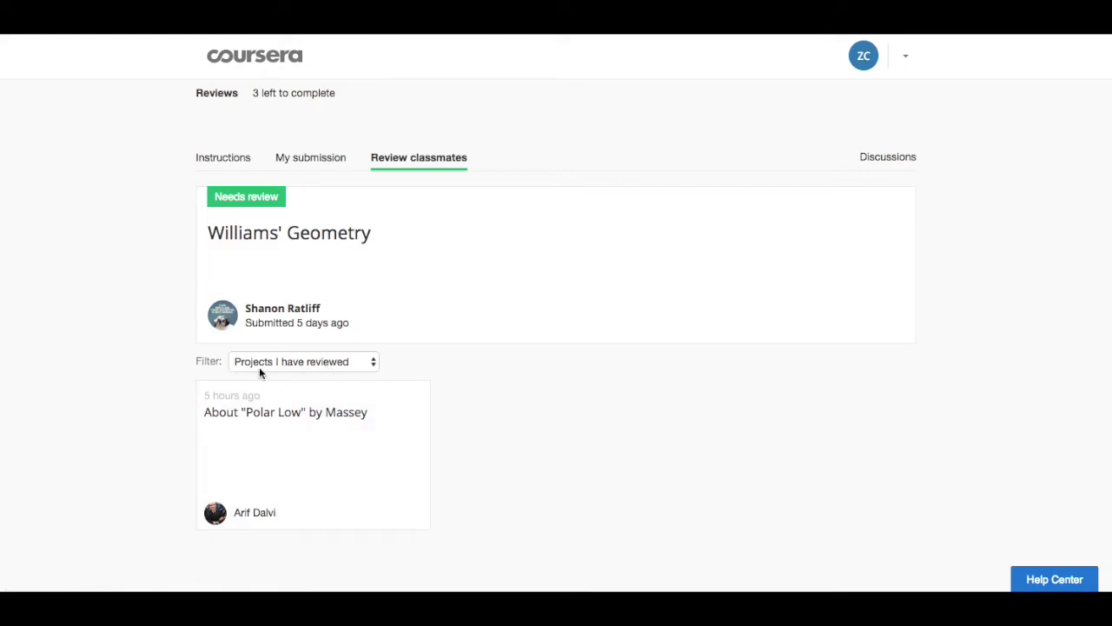
{"action": "scroll", "coordinate": [174, 375], "scroll_direction": "down", "scroll_amount": 2}
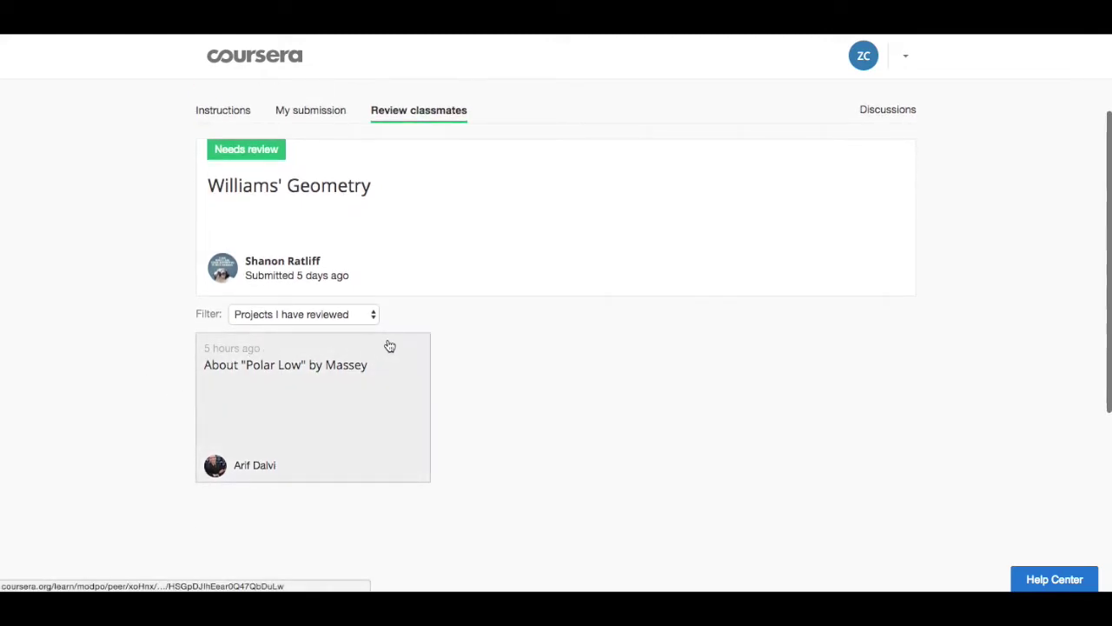
{"action": "scroll", "coordinate": [474, 479], "scroll_direction": "up", "scroll_amount": 1}
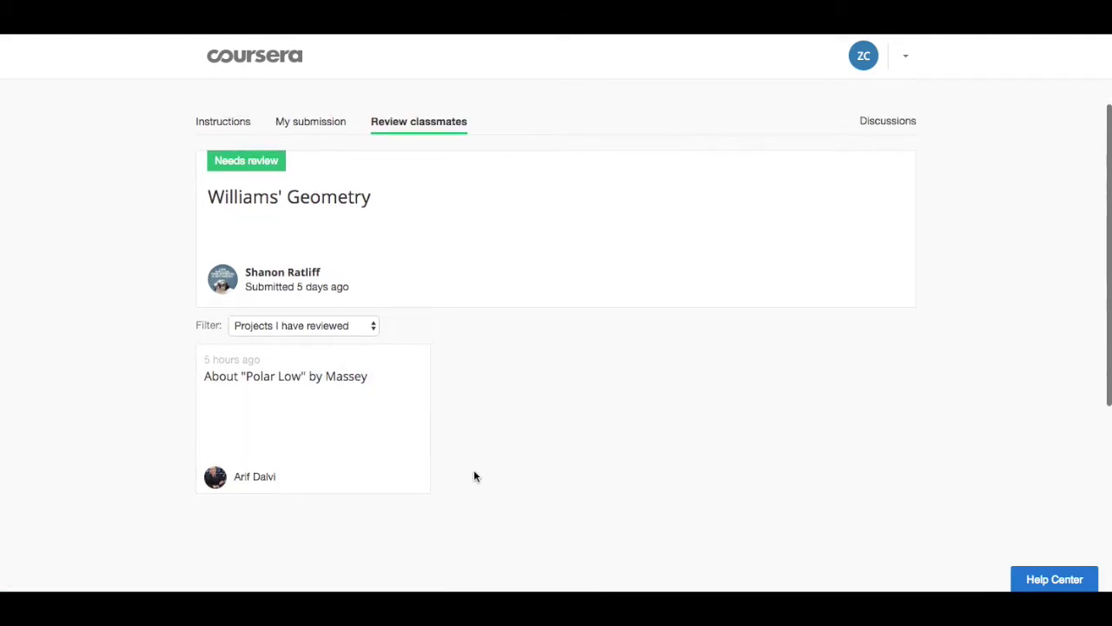
{"action": "scroll", "coordinate": [178, 342], "scroll_direction": "up", "scroll_amount": 3}
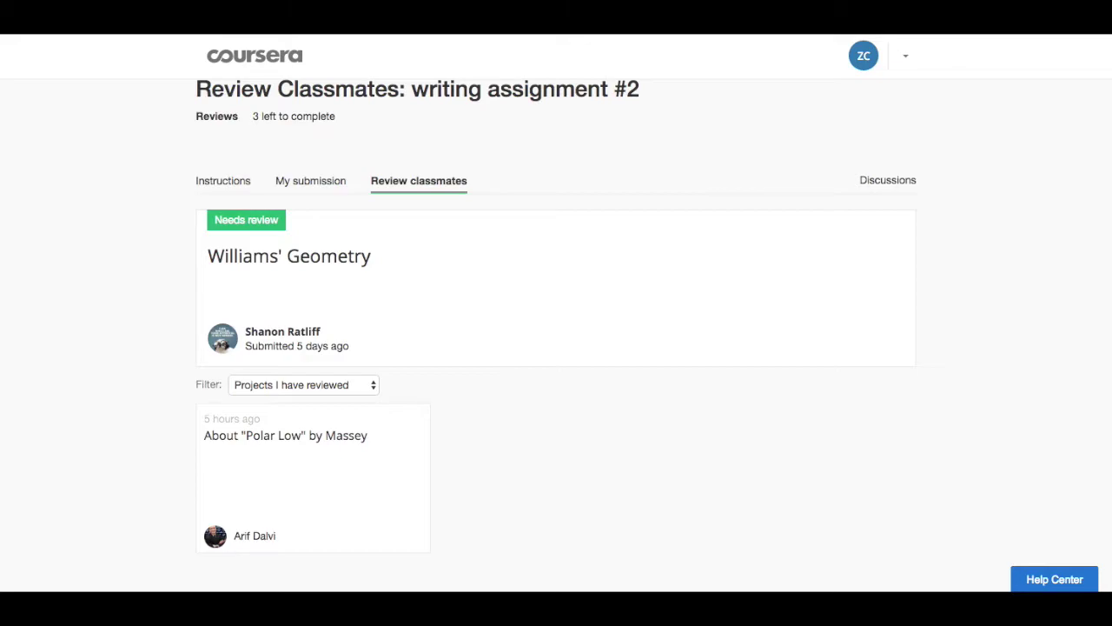
{"action": "scroll", "coordinate": [25, 392], "scroll_direction": "up", "scroll_amount": 3}
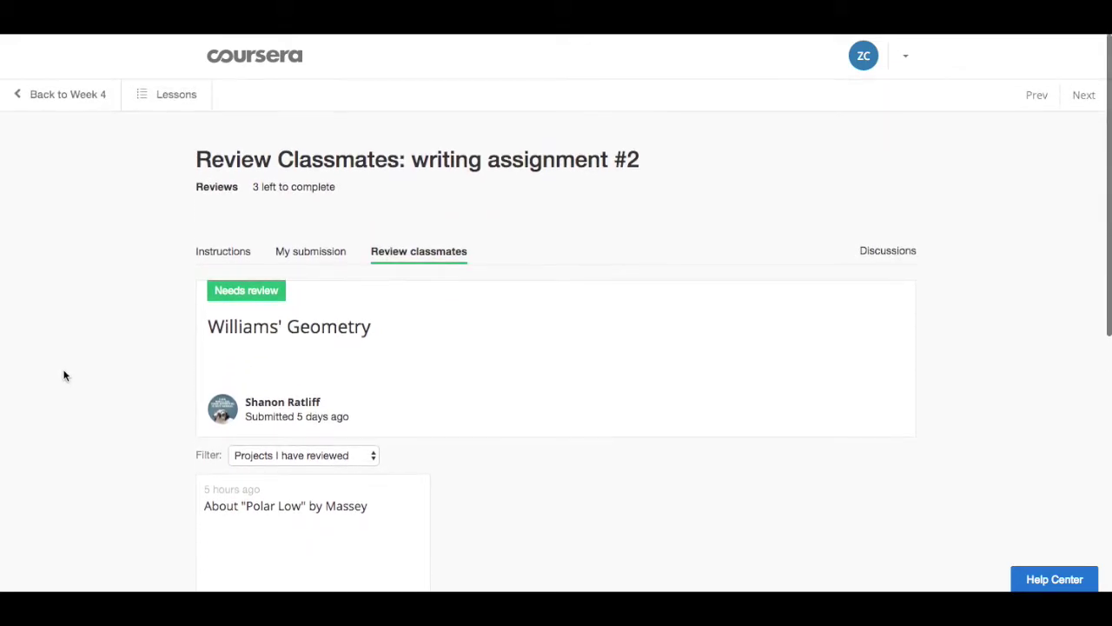
Step: Set the submissions filter back to "Projects I have not reviewed" and view the listed essays
{"action": "left_click", "coordinate": [301, 455]}
{"action": "left_click", "coordinate": [298, 441]}
{"action": "scroll", "coordinate": [168, 376], "scroll_direction": "down", "scroll_amount": 3}
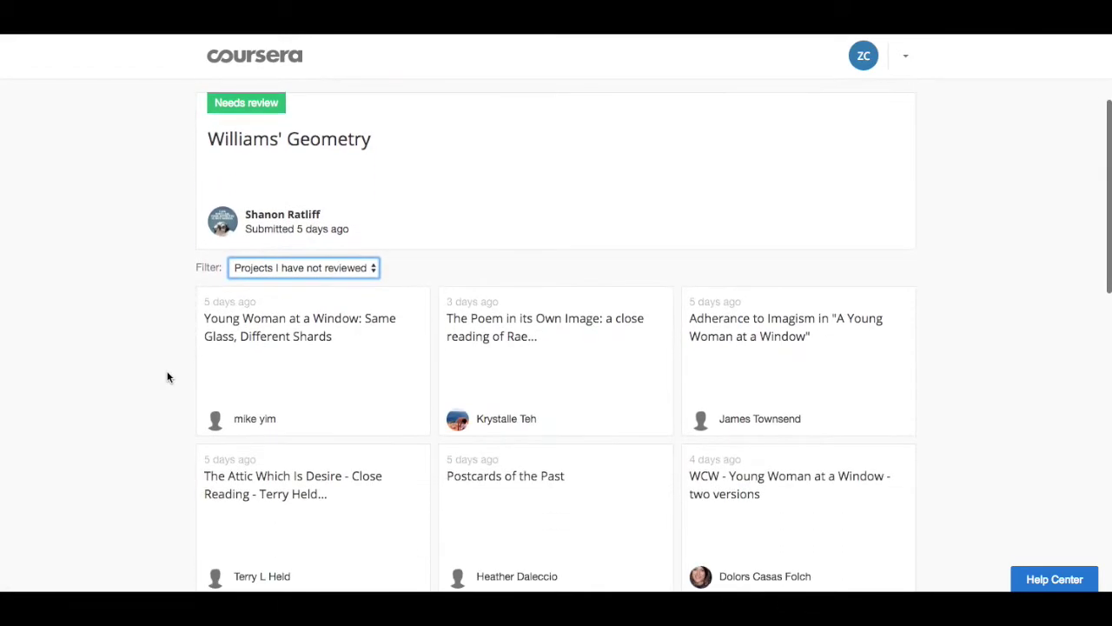
Step: Open the discussions for writing assignment #2 and look through the whole list of threads
{"action": "scroll", "coordinate": [168, 376], "scroll_direction": "down", "scroll_amount": 1}
{"action": "scroll", "coordinate": [168, 377], "scroll_direction": "down", "scroll_amount": 5}
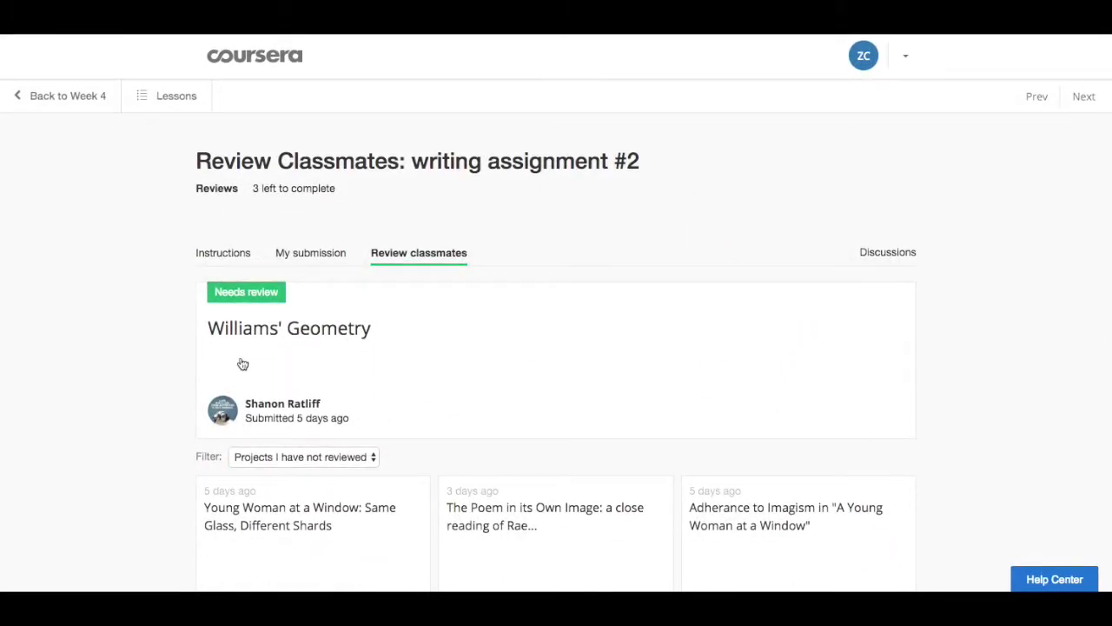
{"action": "left_click", "coordinate": [890, 254]}
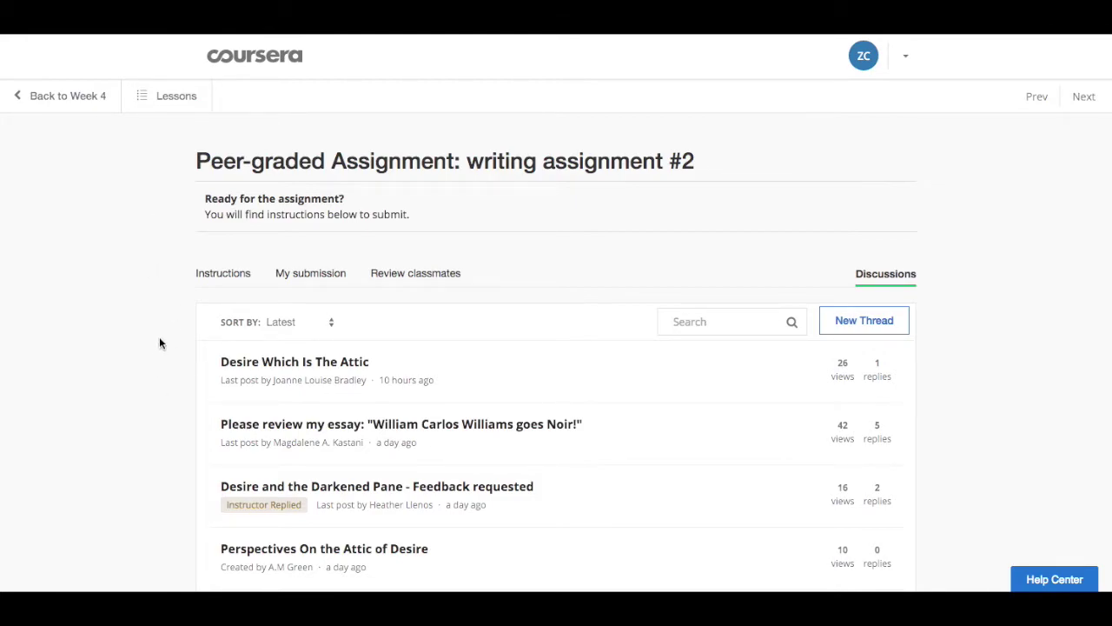
{"action": "scroll", "coordinate": [160, 332], "scroll_direction": "down", "scroll_amount": 2}
{"action": "scroll", "coordinate": [159, 332], "scroll_direction": "down", "scroll_amount": 4}
{"action": "scroll", "coordinate": [160, 332], "scroll_direction": "down", "scroll_amount": 3}
{"action": "scroll", "coordinate": [160, 332], "scroll_direction": "down", "scroll_amount": 3}
{"action": "scroll", "coordinate": [160, 332], "scroll_direction": "down", "scroll_amount": 2}
{"action": "scroll", "coordinate": [160, 332], "scroll_direction": "up", "scroll_amount": 3}
{"action": "scroll", "coordinate": [160, 332], "scroll_direction": "up", "scroll_amount": 6}
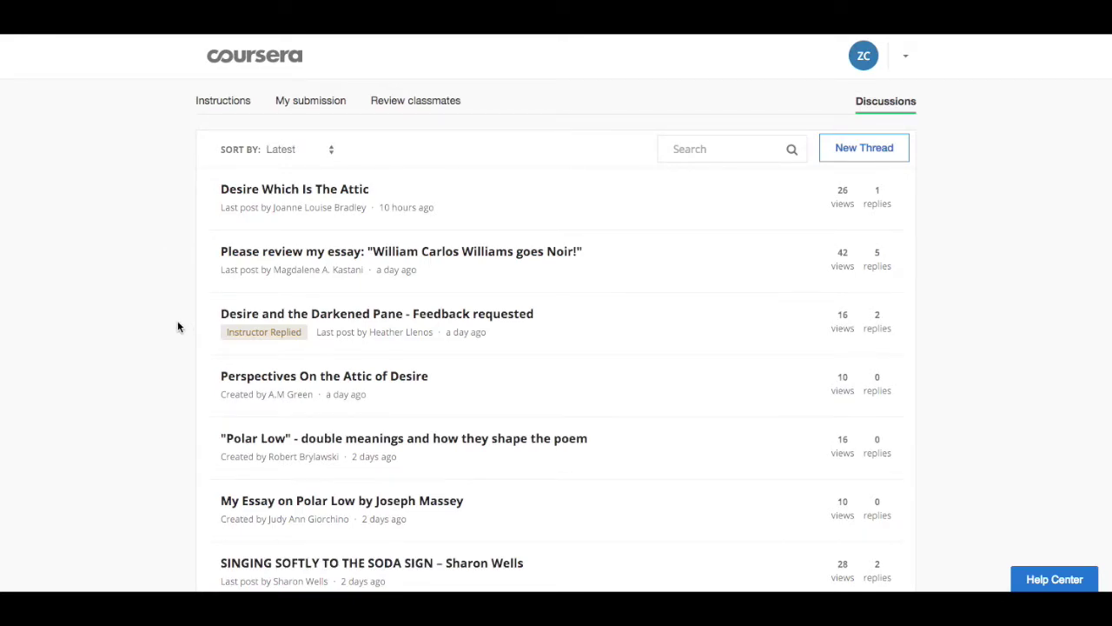
Step: Review the most recently active threads, starting from "Desire Which Is The Attic", and return to the start of the list
{"action": "scroll", "coordinate": [178, 326], "scroll_direction": "down", "scroll_amount": 1}
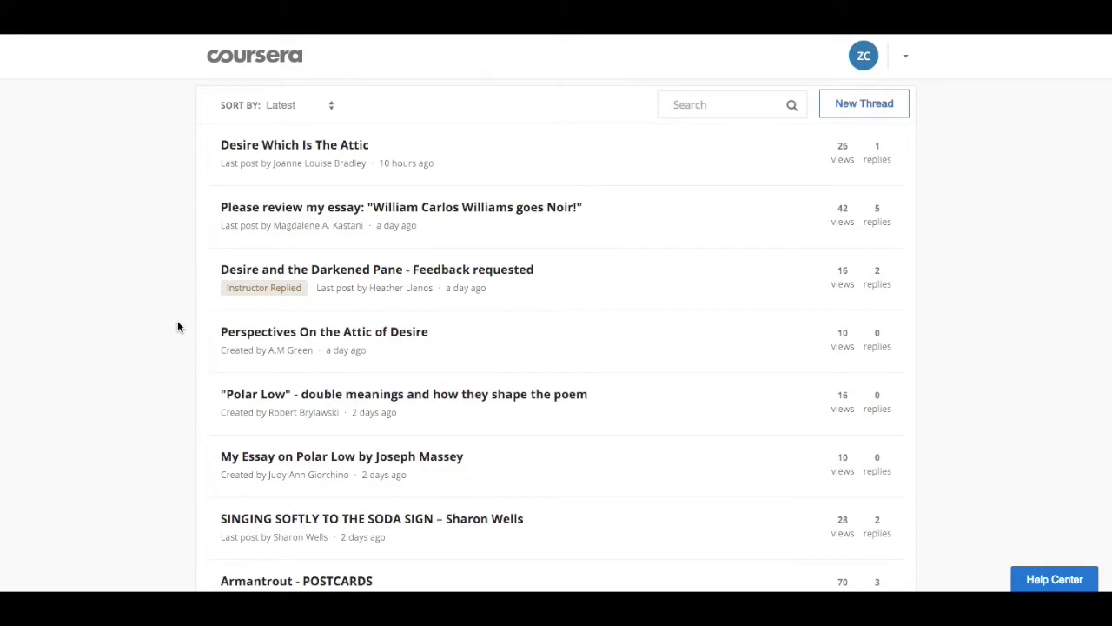
{"action": "scroll", "coordinate": [177, 327], "scroll_direction": "down", "scroll_amount": 1}
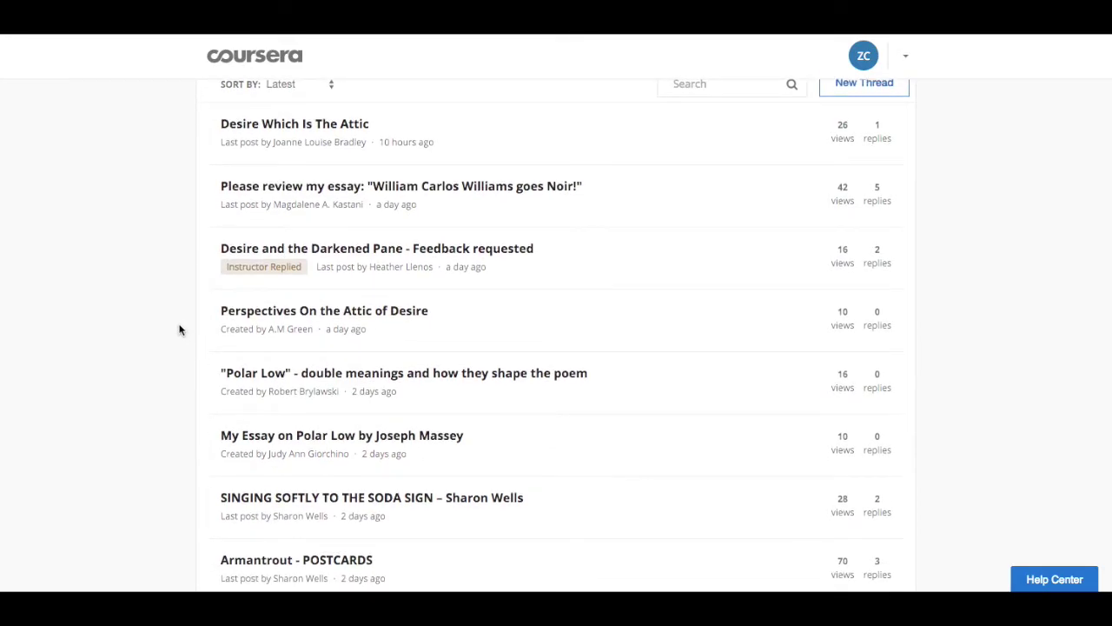
{"action": "scroll", "coordinate": [179, 329], "scroll_direction": "down", "scroll_amount": 4}
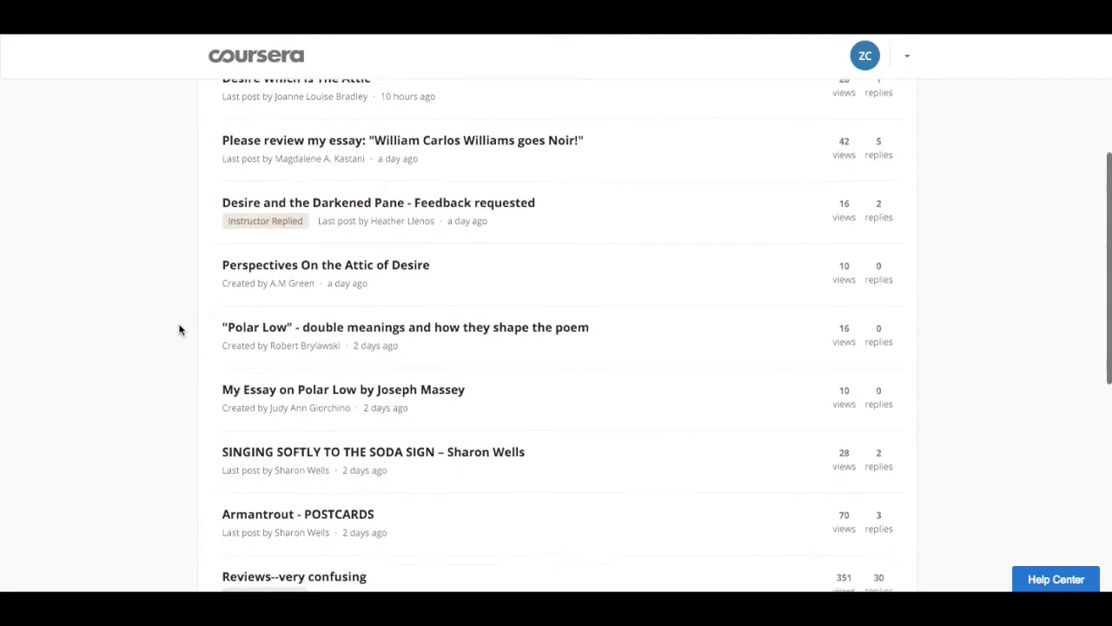
{"action": "scroll", "coordinate": [180, 328], "scroll_direction": "down", "scroll_amount": 5}
{"action": "scroll", "coordinate": [180, 328], "scroll_direction": "up", "scroll_amount": 2}
{"action": "scroll", "coordinate": [180, 329], "scroll_direction": "up", "scroll_amount": 8}
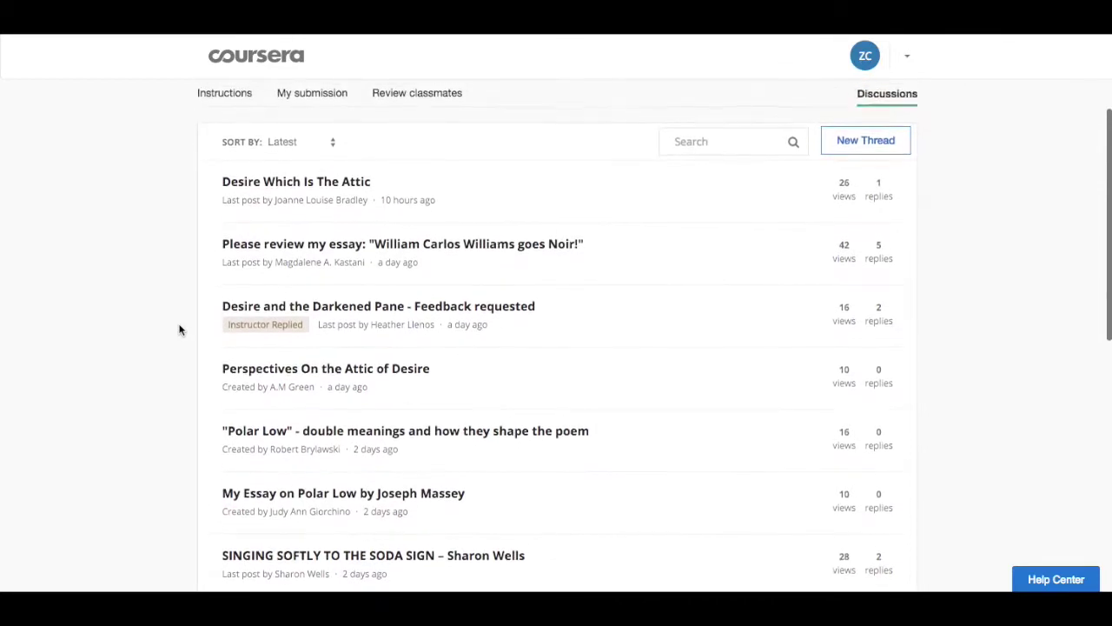
{"action": "scroll", "coordinate": [180, 328], "scroll_direction": "up", "scroll_amount": 4}
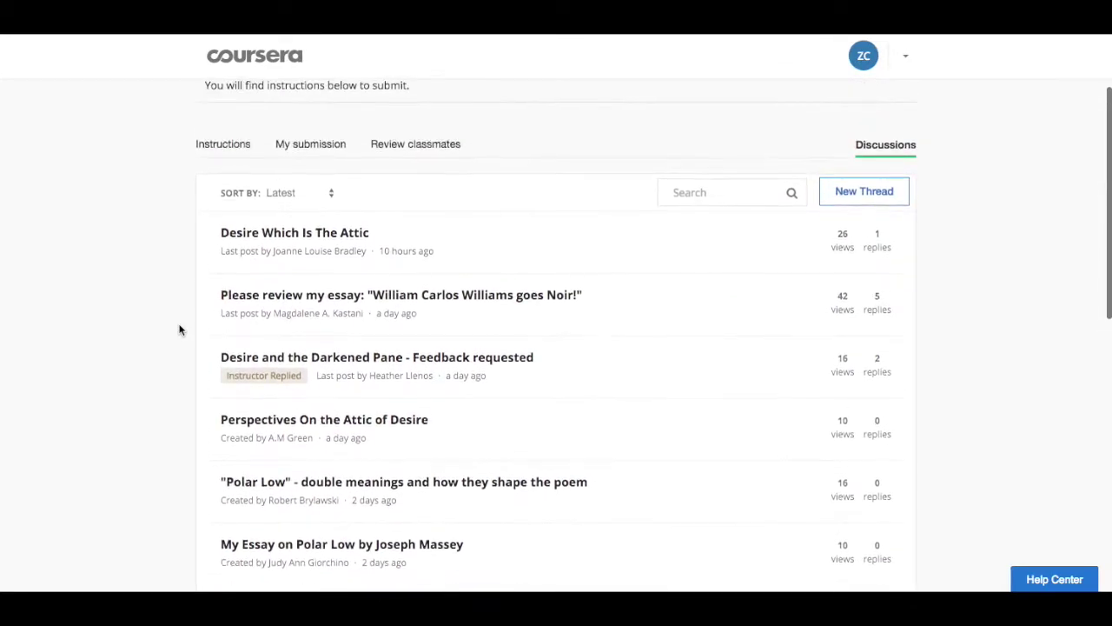
{"action": "scroll", "coordinate": [180, 329], "scroll_direction": "up", "scroll_amount": 2}
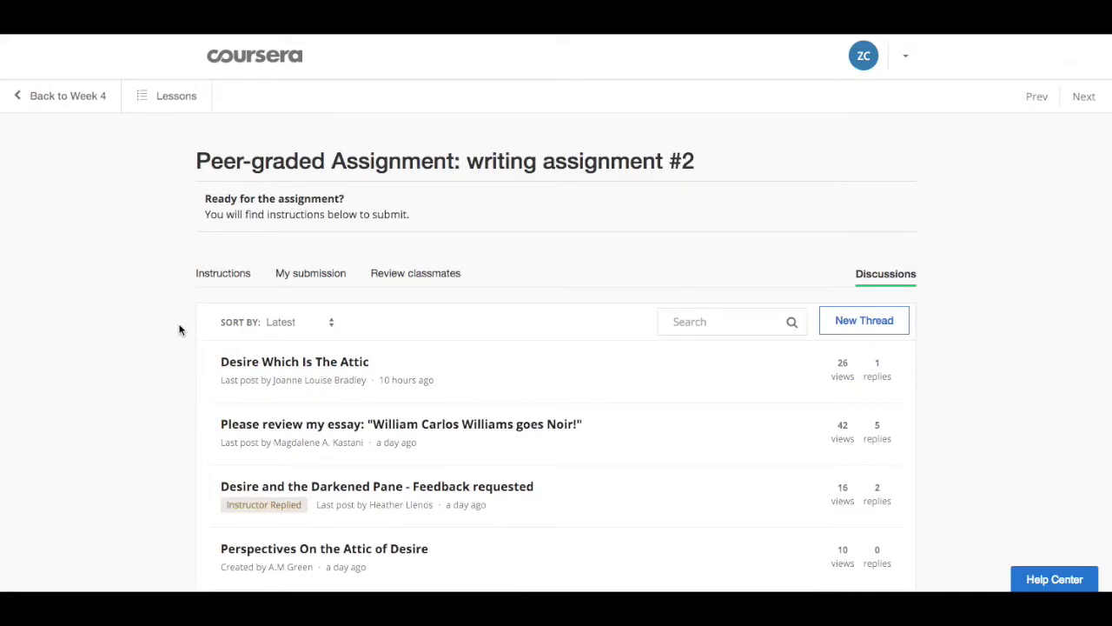
Step: Examine the thread titles from the newest down to "painting Polar Low" for classmates seeking feedback on their essays
{"action": "scroll", "coordinate": [180, 329], "scroll_direction": "down", "scroll_amount": 6}
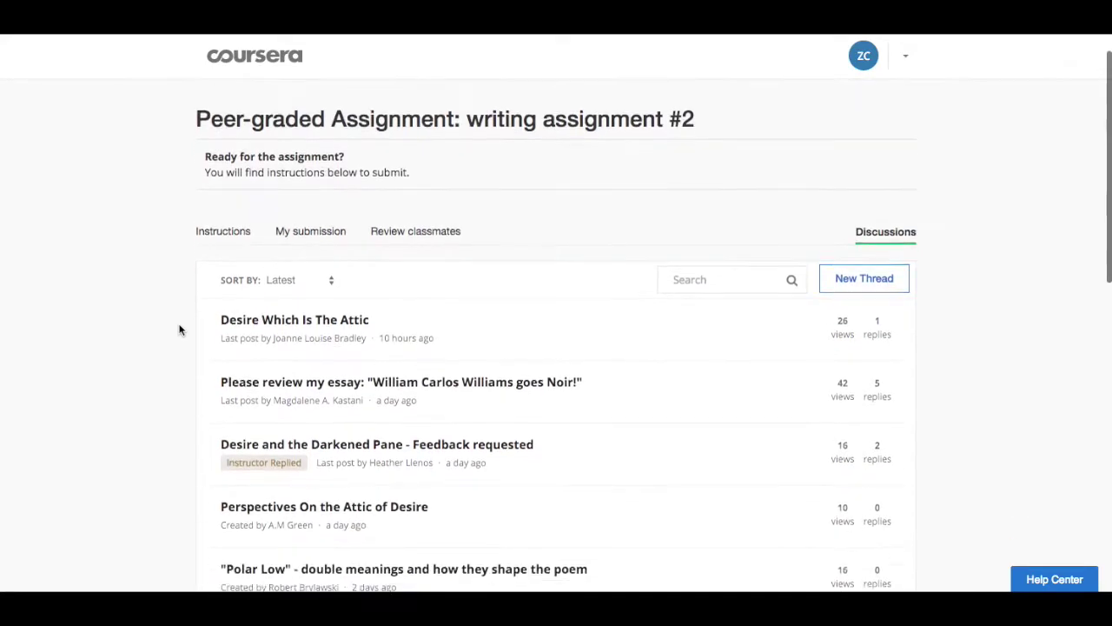
{"action": "scroll", "coordinate": [180, 328], "scroll_direction": "down", "scroll_amount": 3}
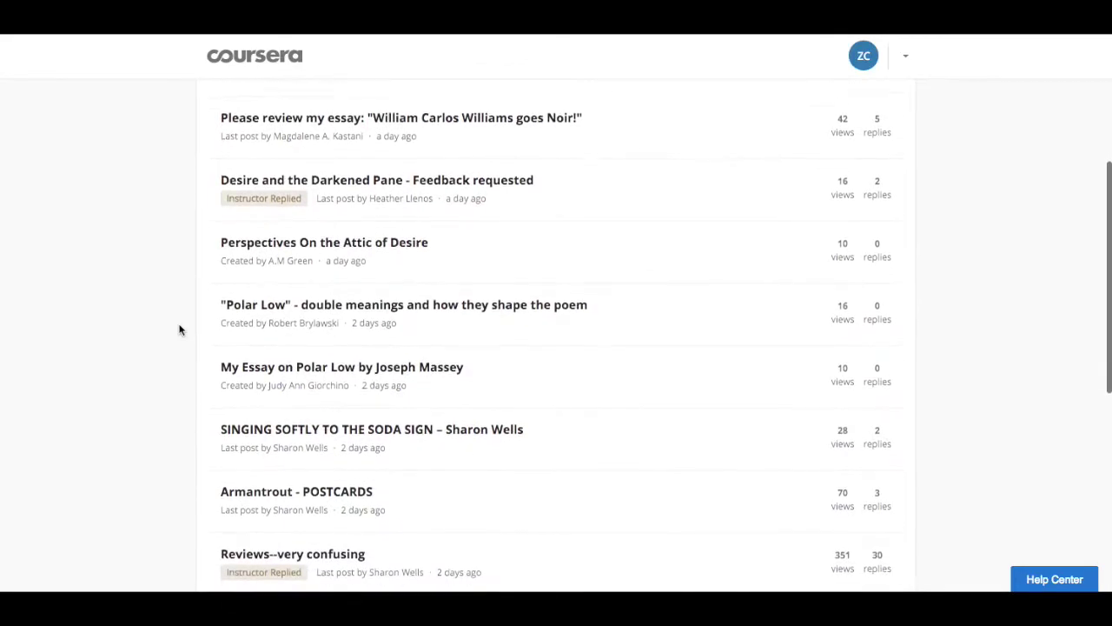
{"action": "scroll", "coordinate": [180, 329], "scroll_direction": "down", "scroll_amount": 4}
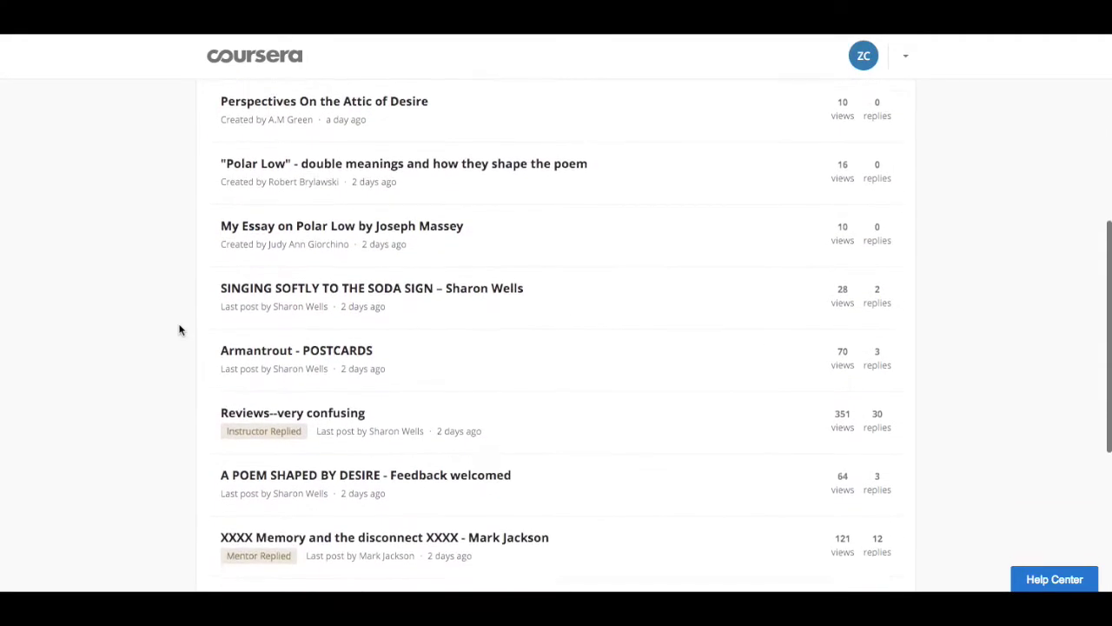
{"action": "scroll", "coordinate": [180, 329], "scroll_direction": "down", "scroll_amount": 2}
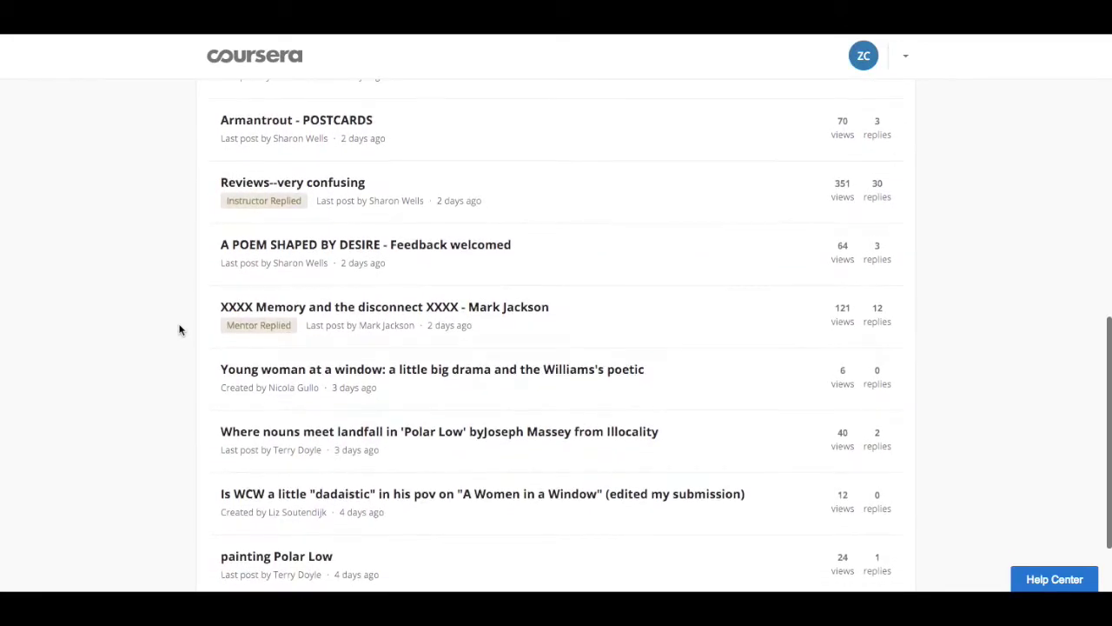
{"action": "scroll", "coordinate": [179, 329], "scroll_direction": "up", "scroll_amount": 1}
{"action": "scroll", "coordinate": [180, 328], "scroll_direction": "up", "scroll_amount": 3}
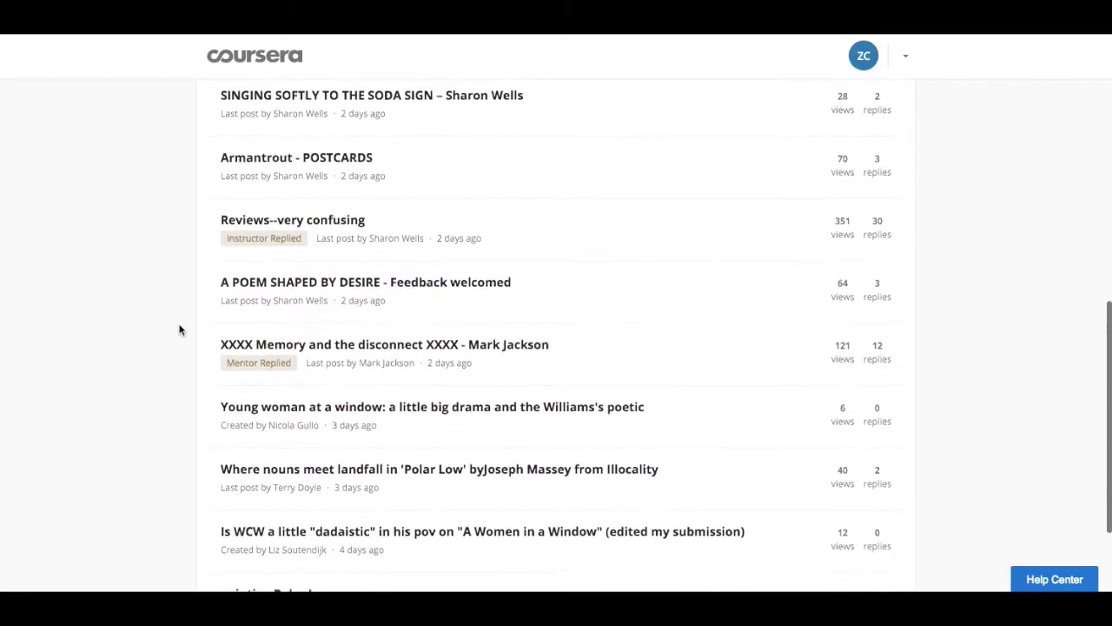
{"action": "scroll", "coordinate": [180, 329], "scroll_direction": "up", "scroll_amount": 4}
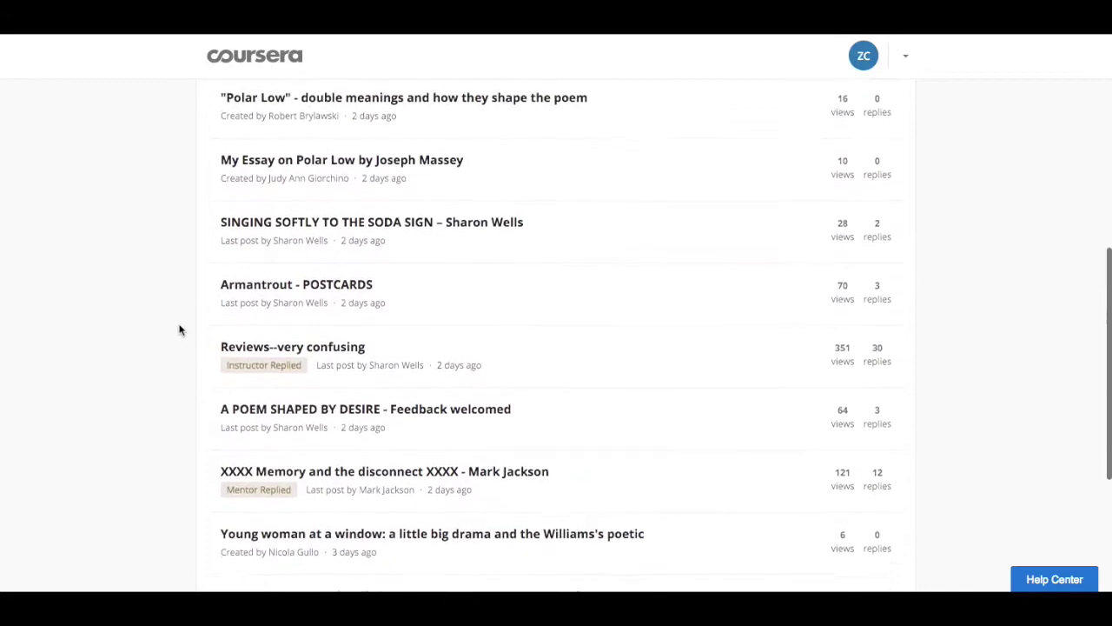
{"action": "scroll", "coordinate": [180, 329], "scroll_direction": "up", "scroll_amount": 3}
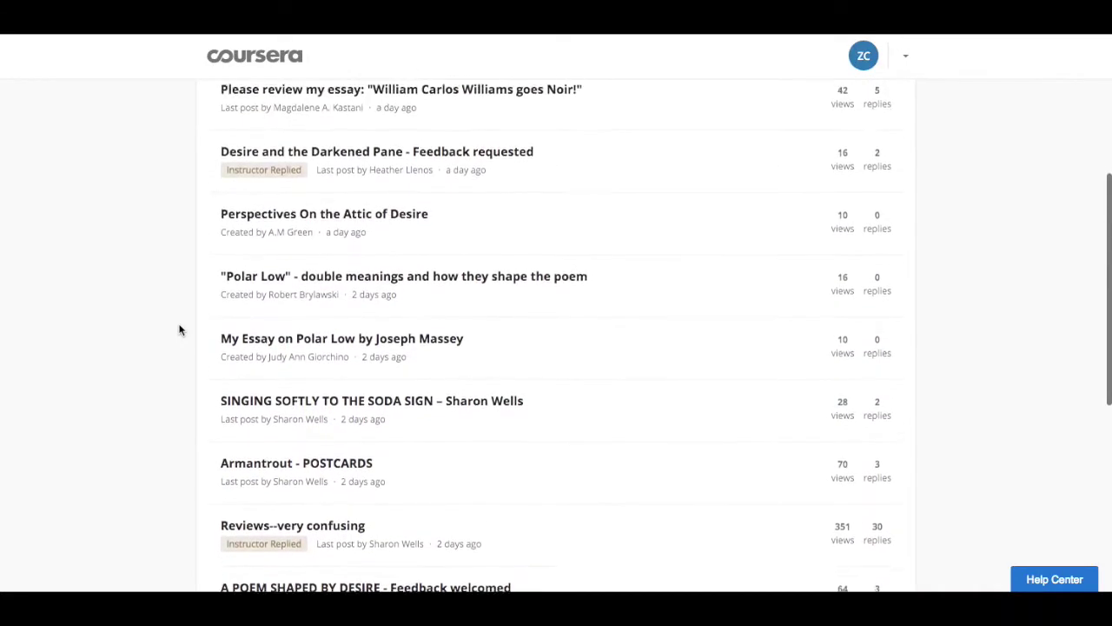
{"action": "scroll", "coordinate": [180, 329], "scroll_direction": "up", "scroll_amount": 3}
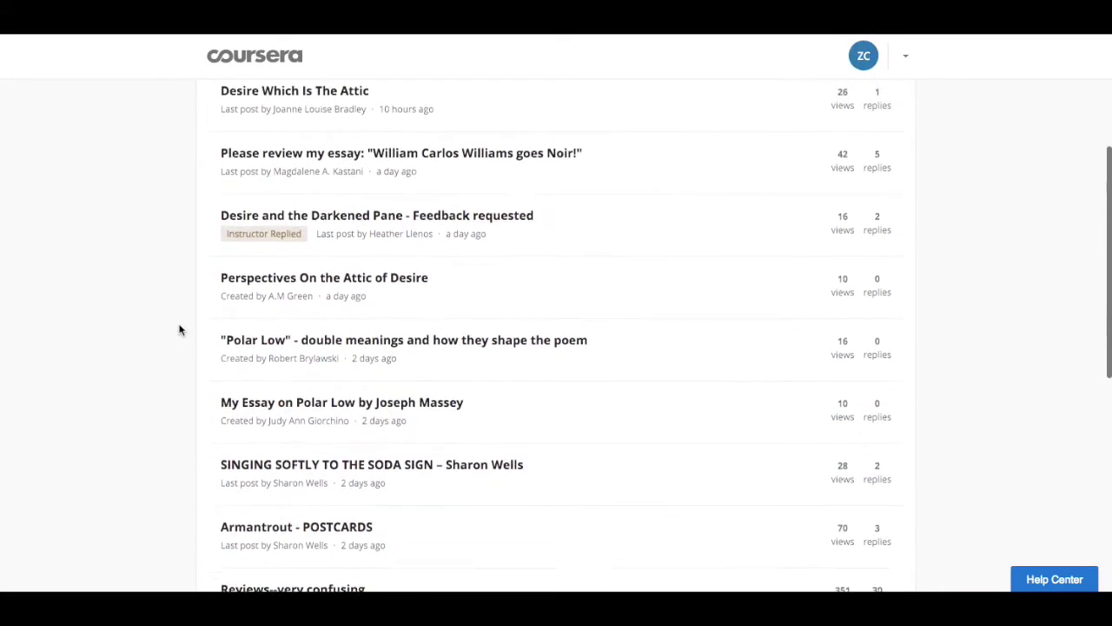
Step: Find and open the discussion thread "SINGING SOFTLY TO THE SODA SIGN"
{"action": "scroll", "coordinate": [180, 328], "scroll_direction": "down", "scroll_amount": 3}
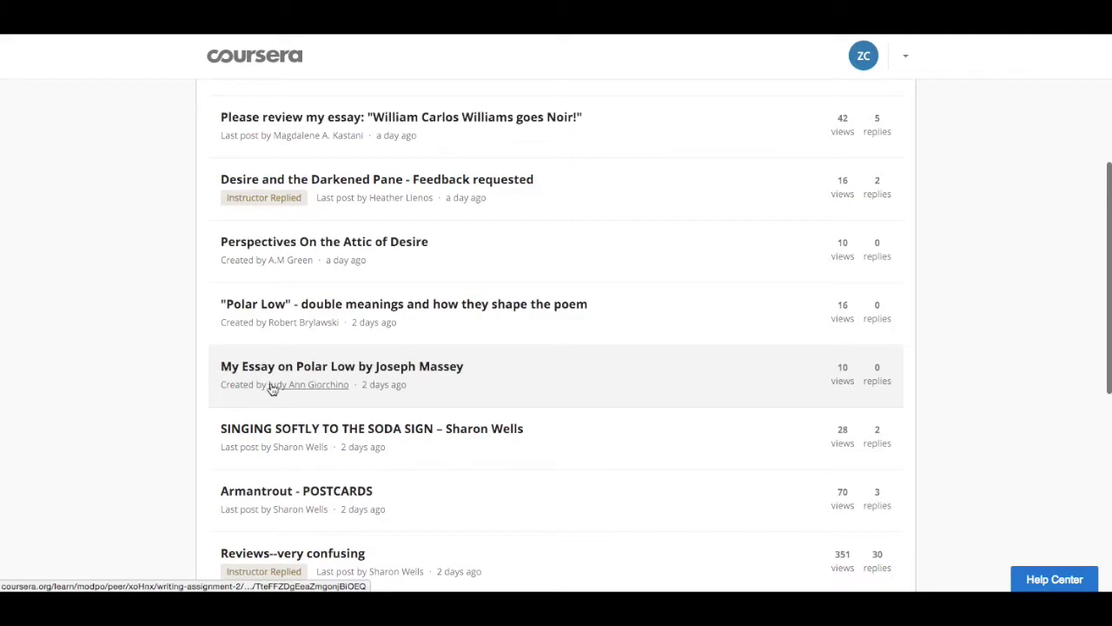
{"action": "scroll", "coordinate": [205, 397], "scroll_direction": "down", "scroll_amount": 1}
{"action": "scroll", "coordinate": [337, 407], "scroll_direction": "down", "scroll_amount": 1}
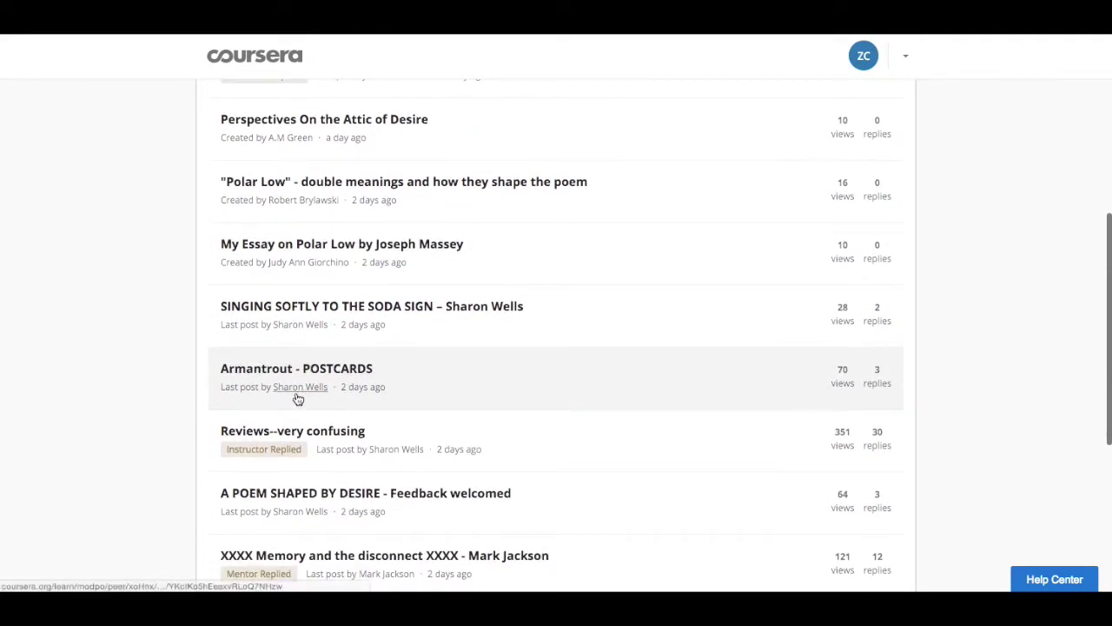
{"action": "scroll", "coordinate": [198, 405], "scroll_direction": "down", "scroll_amount": 1}
{"action": "scroll", "coordinate": [193, 405], "scroll_direction": "up", "scroll_amount": 2}
{"action": "scroll", "coordinate": [193, 399], "scroll_direction": "up", "scroll_amount": 1}
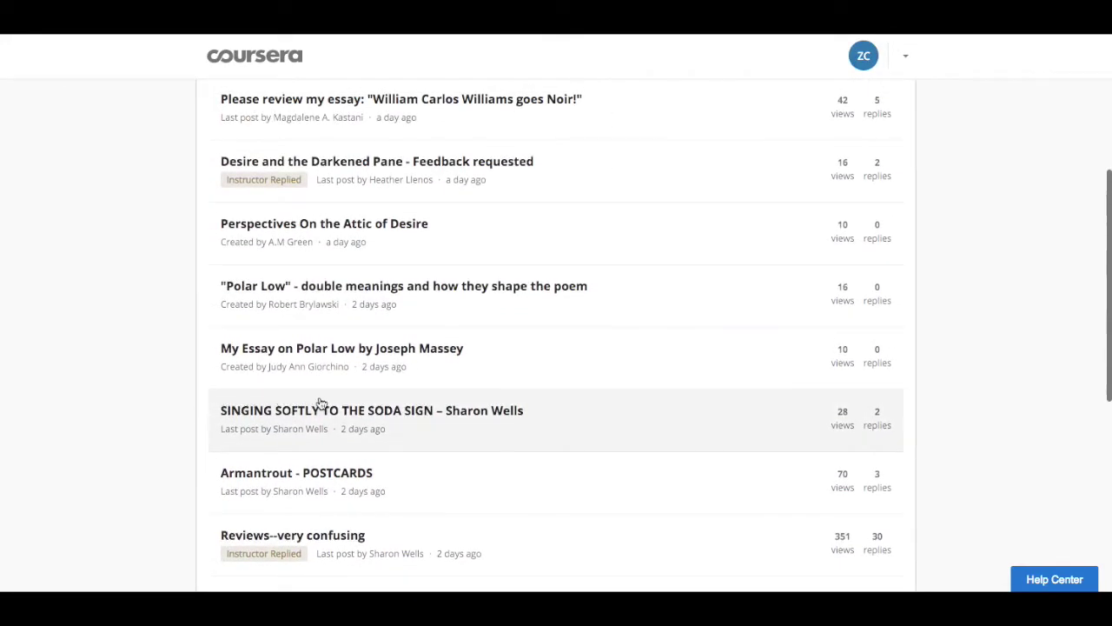
{"action": "left_click", "coordinate": [381, 409]}
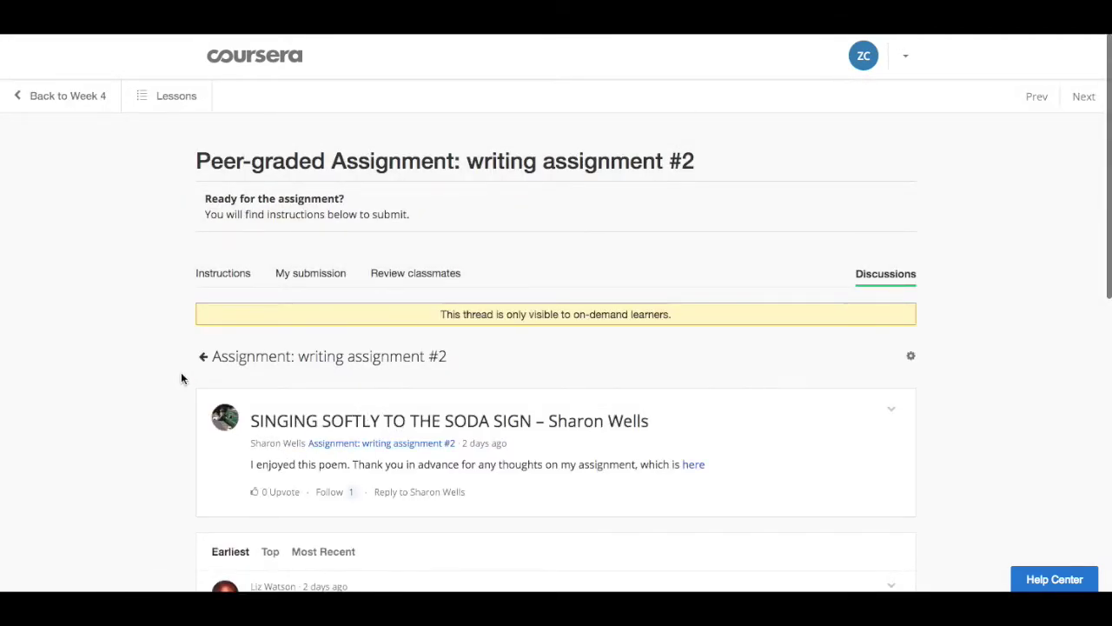
Step: Follow the "here" link in the thread's opening post to the classmate's essay submission
{"action": "scroll", "coordinate": [181, 373], "scroll_direction": "down", "scroll_amount": 2}
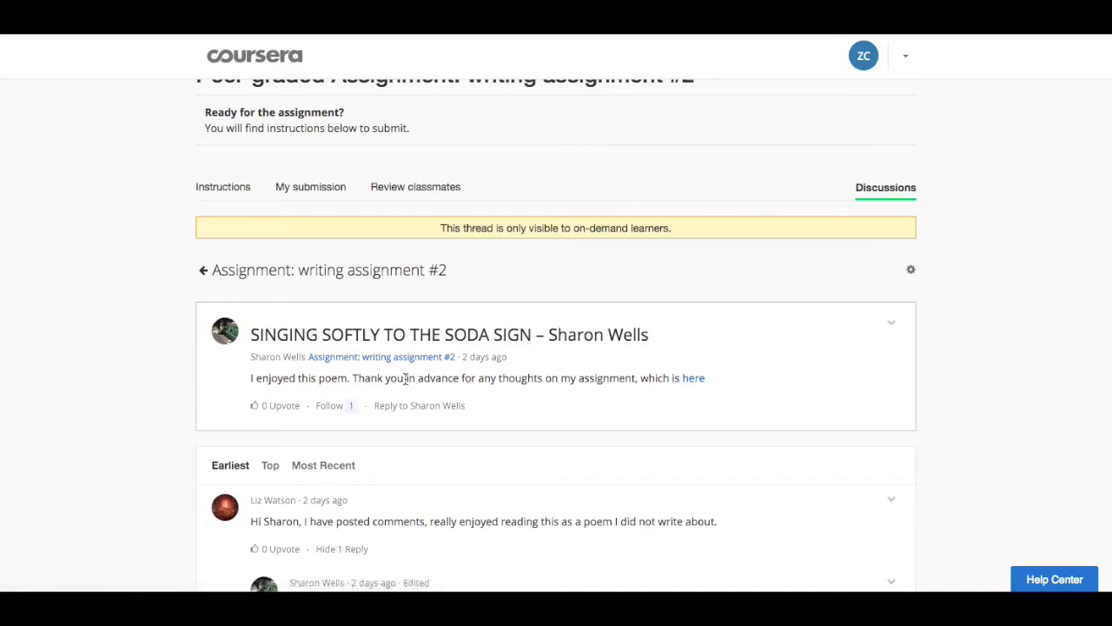
{"action": "left_click_drag", "start_coordinate": [675, 381], "coordinate": [712, 383]}
{"action": "left_click", "coordinate": [734, 384]}
{"action": "left_click", "coordinate": [690, 380]}
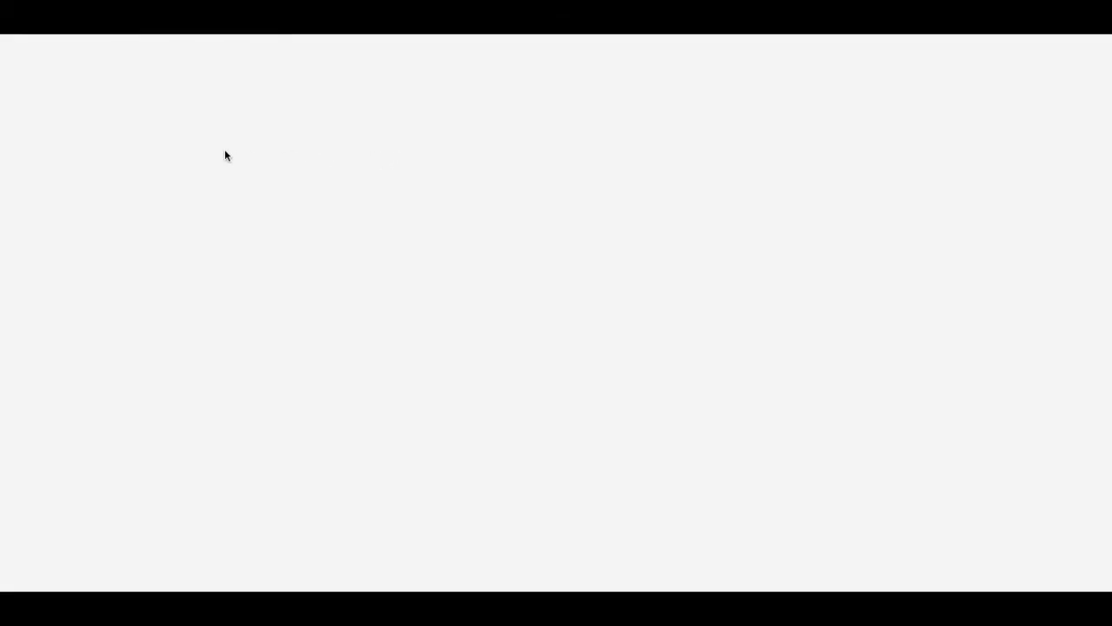
Step: Examine the "SINGING SOFTLY TO THE SODA SIGN" submission, from the instructions and essay to the review form and Comments section
{"action": "scroll", "coordinate": [163, 213], "scroll_direction": "down", "scroll_amount": 5}
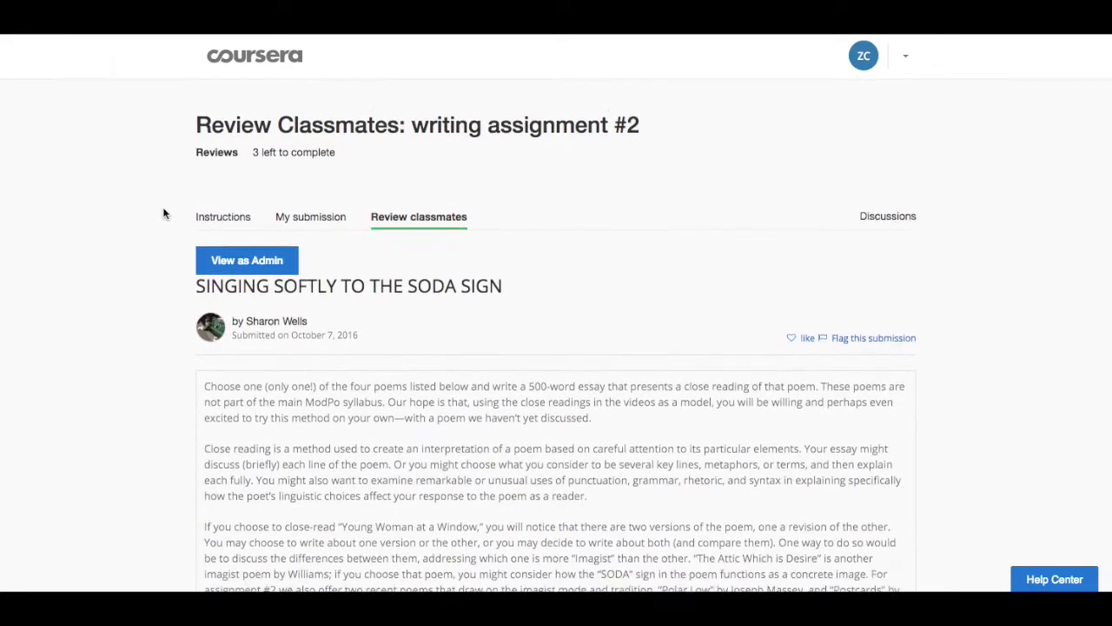
{"action": "scroll", "coordinate": [164, 212], "scroll_direction": "down", "scroll_amount": 8}
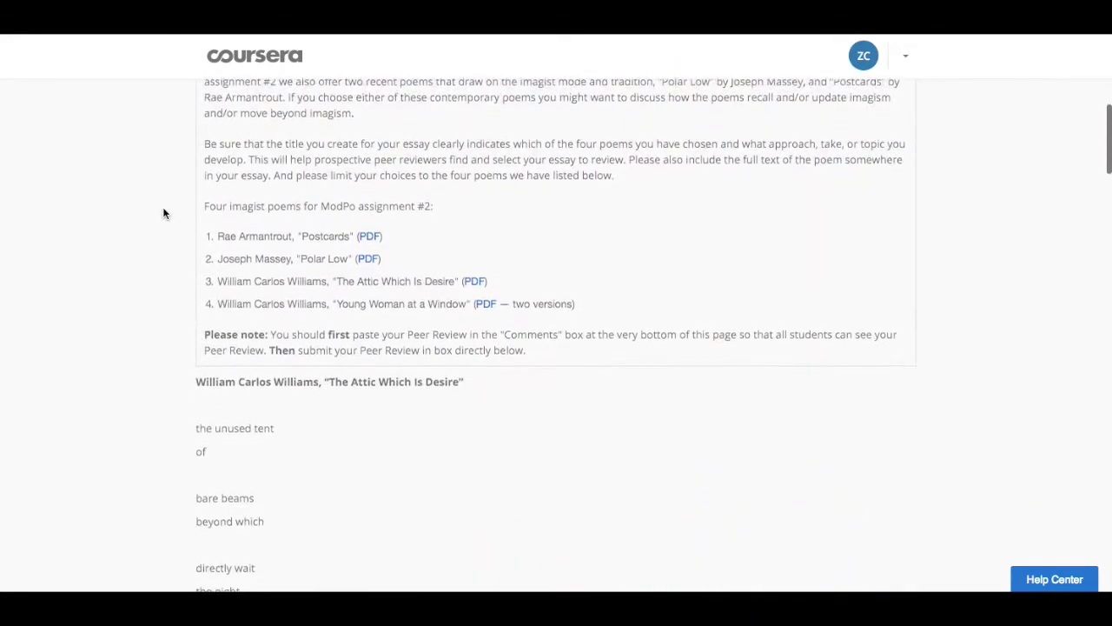
{"action": "scroll", "coordinate": [163, 213], "scroll_direction": "down", "scroll_amount": 7}
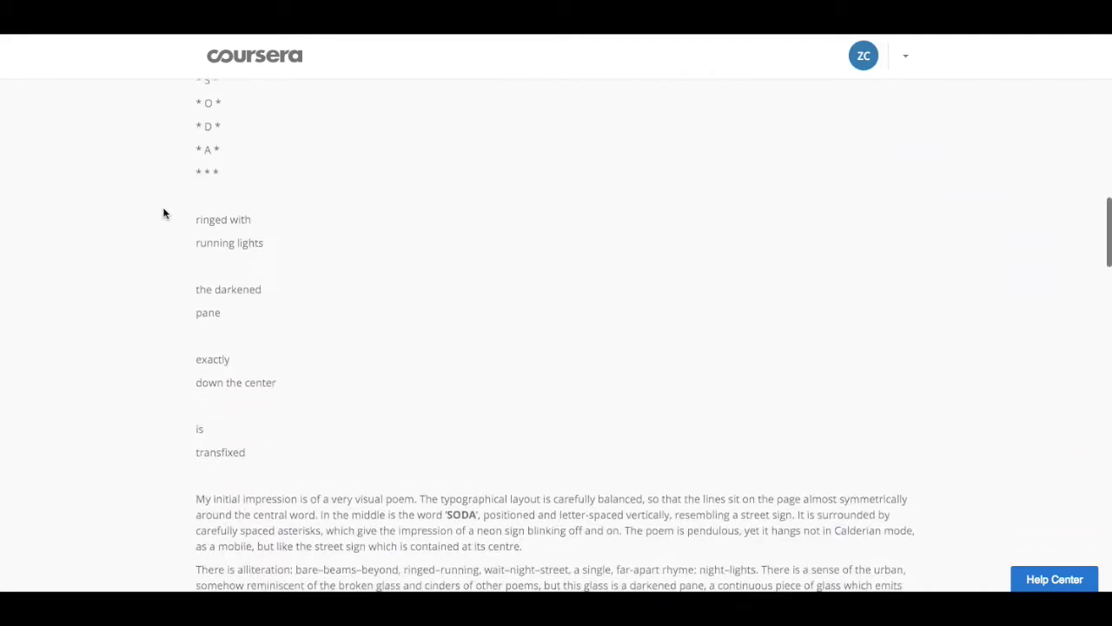
{"action": "scroll", "coordinate": [164, 213], "scroll_direction": "down", "scroll_amount": 10}
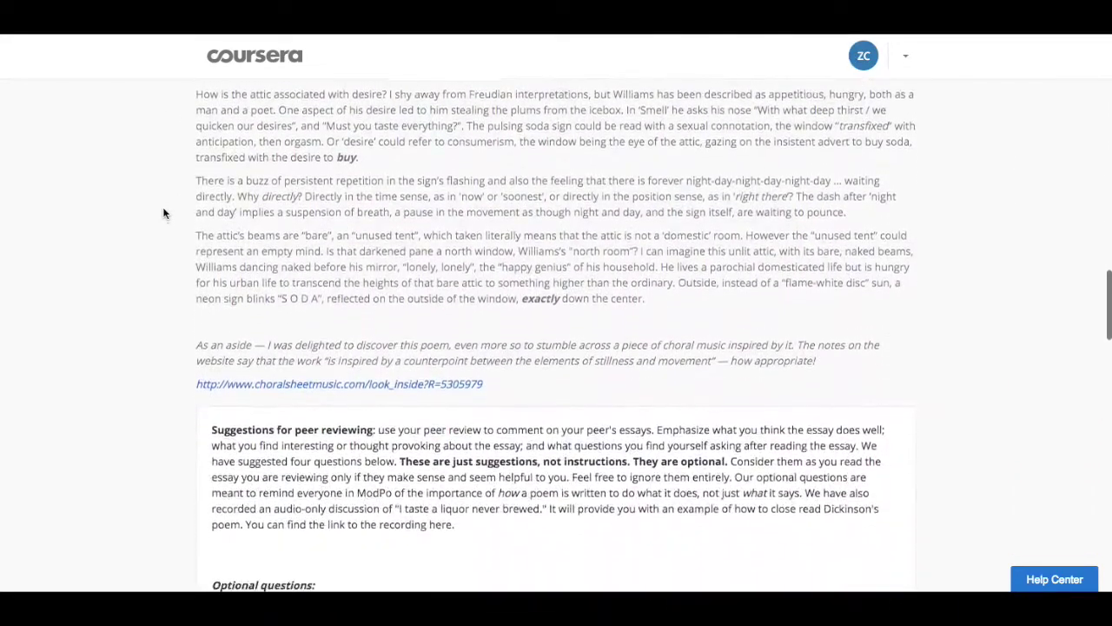
{"action": "scroll", "coordinate": [164, 213], "scroll_direction": "down", "scroll_amount": 1}
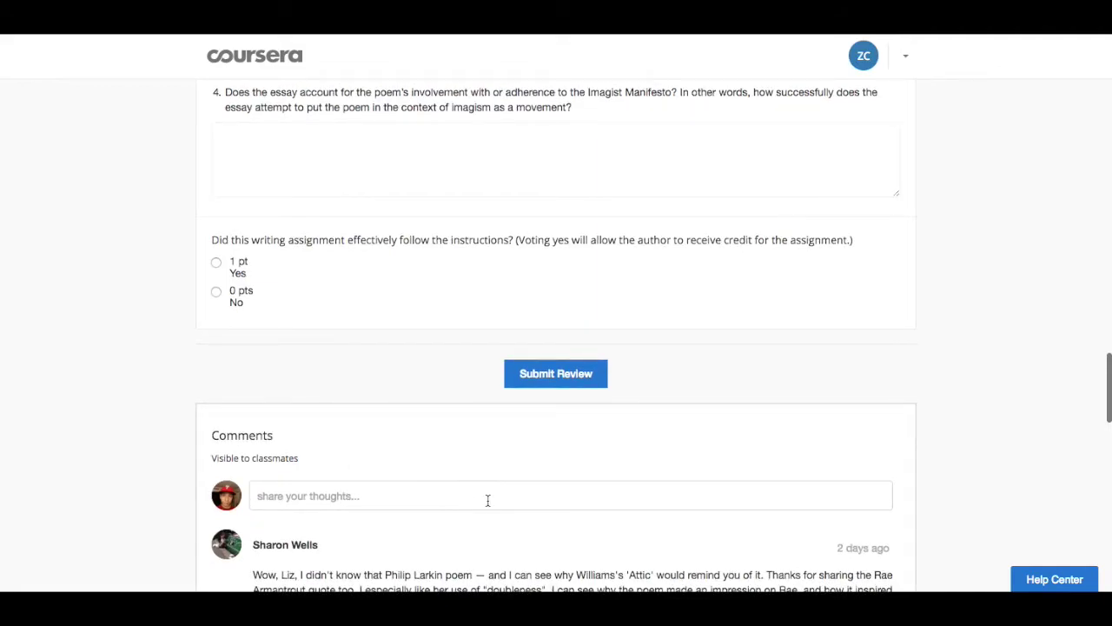
{"action": "scroll", "coordinate": [466, 453], "scroll_direction": "up", "scroll_amount": 1}
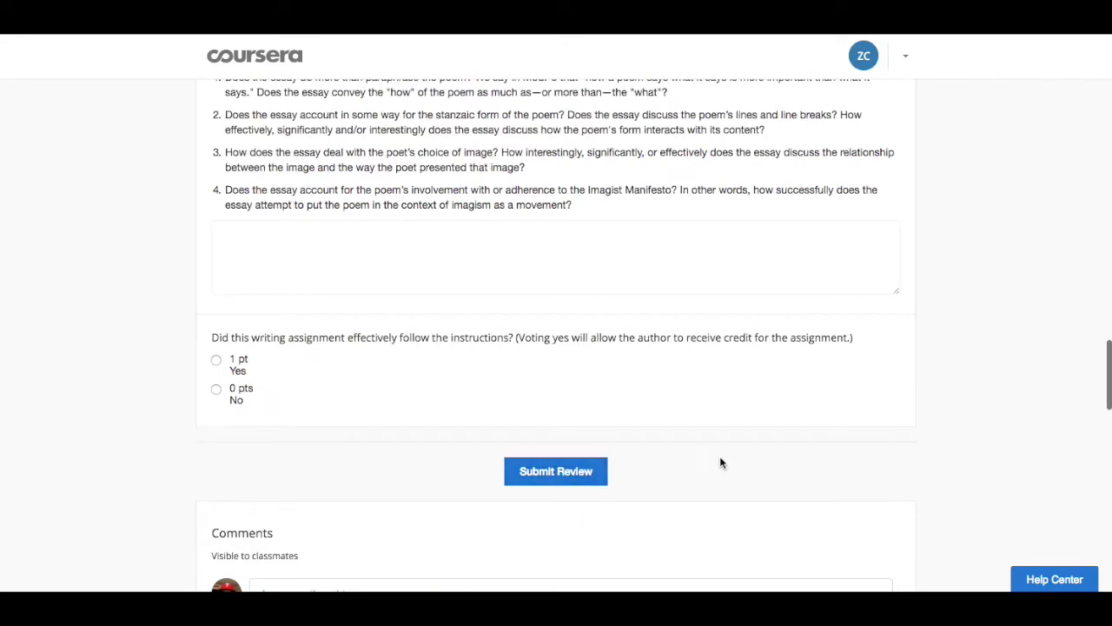
Step: Return from the classmate's submission to the discussions list for writing assignment #2
{"action": "left_click_drag", "start_coordinate": [1105, 378], "coordinate": [1100, 65]}
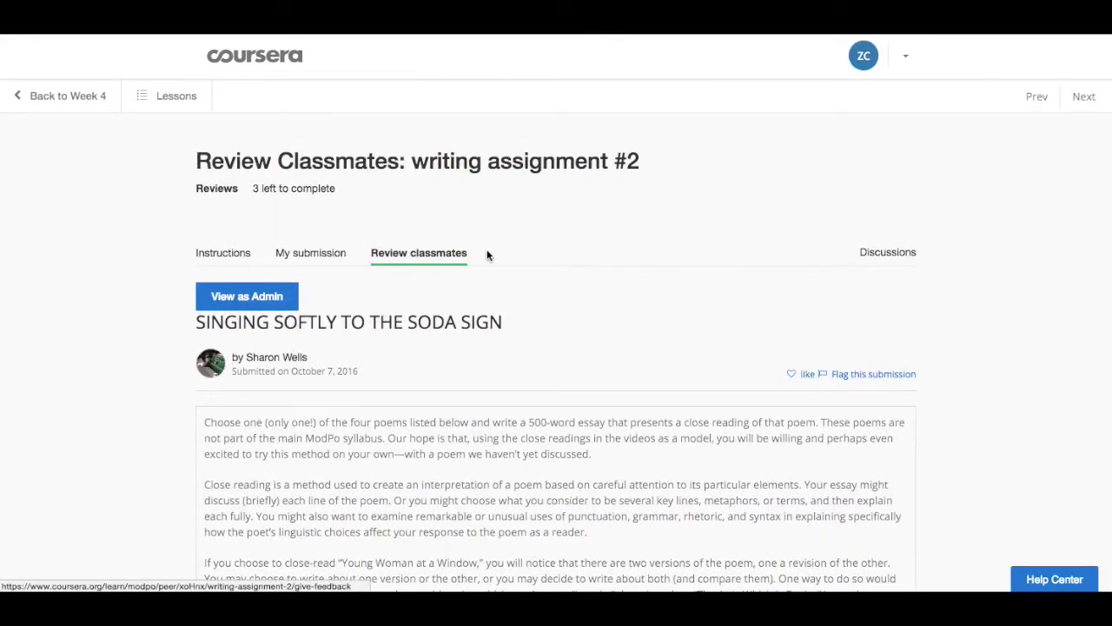
{"action": "scroll", "coordinate": [1100, 134], "scroll_direction": "down", "scroll_amount": 3}
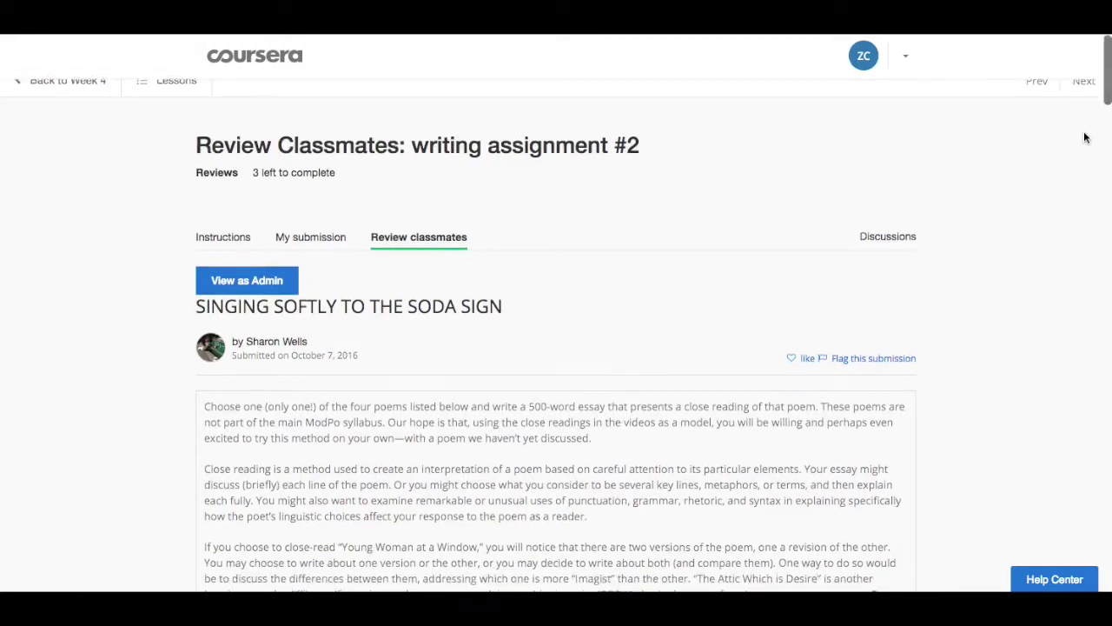
{"action": "left_click", "coordinate": [887, 156]}
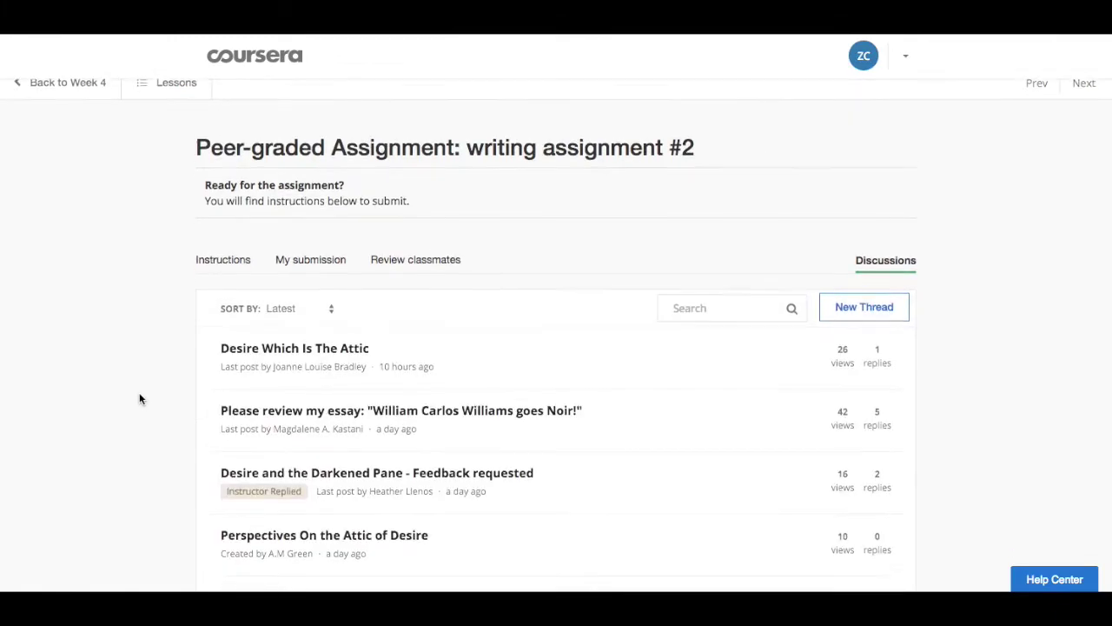
Step: Open the thread "Please review my essay: "William Carlos Williams goes Noir!"" and read through its replies
{"action": "scroll", "coordinate": [139, 397], "scroll_direction": "down", "scroll_amount": 3}
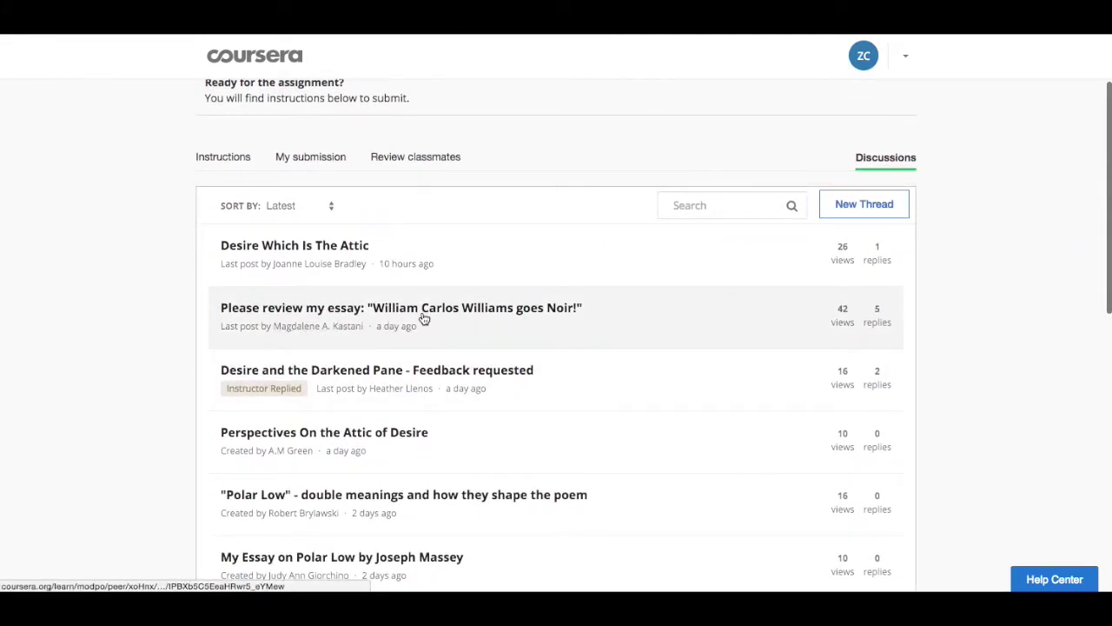
{"action": "left_click", "coordinate": [280, 320]}
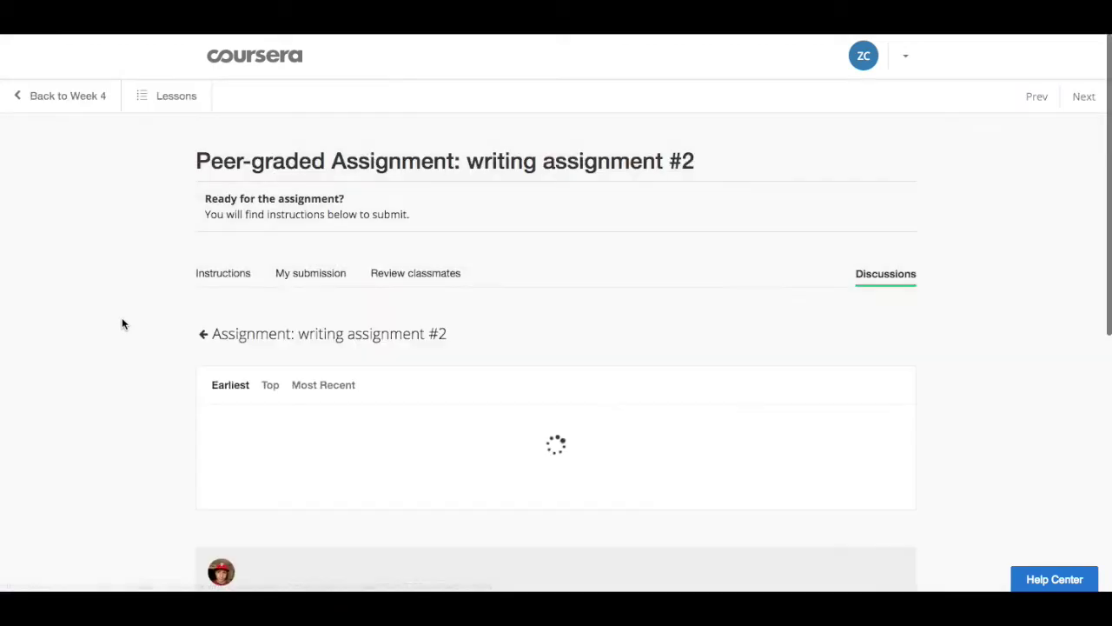
{"action": "scroll", "coordinate": [123, 325], "scroll_direction": "down", "scroll_amount": 3}
{"action": "scroll", "coordinate": [122, 324], "scroll_direction": "down", "scroll_amount": 5}
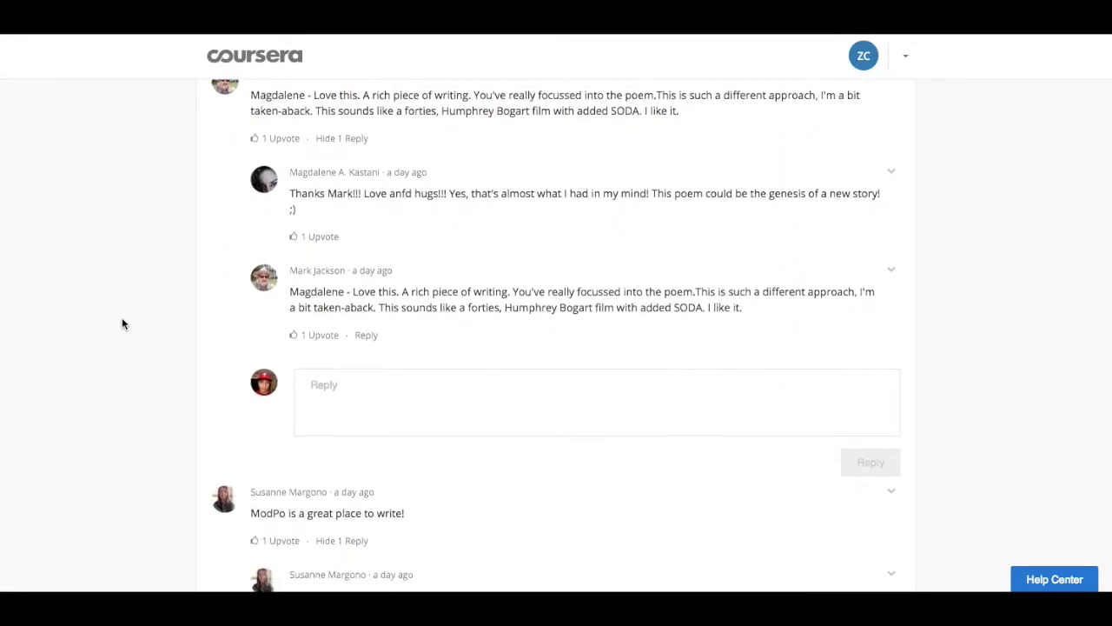
Step: Check the opening post's essay link in the "William Carlos Williams goes Noir!" thread and return to the assignment's discussions list
{"action": "scroll", "coordinate": [121, 324], "scroll_direction": "up", "scroll_amount": 3}
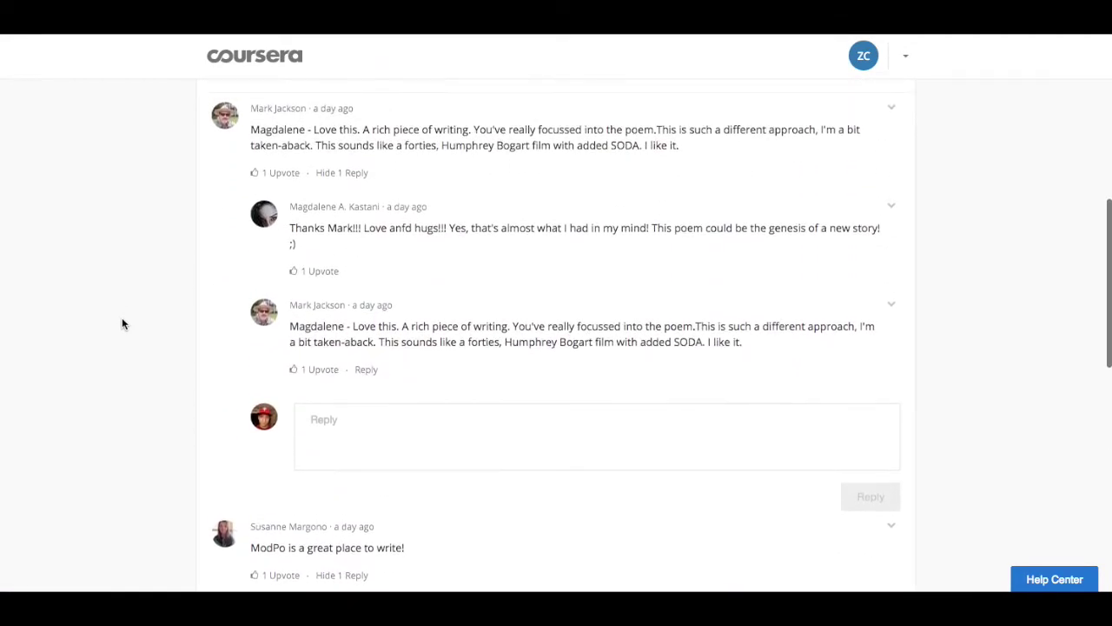
{"action": "scroll", "coordinate": [121, 323], "scroll_direction": "up", "scroll_amount": 1}
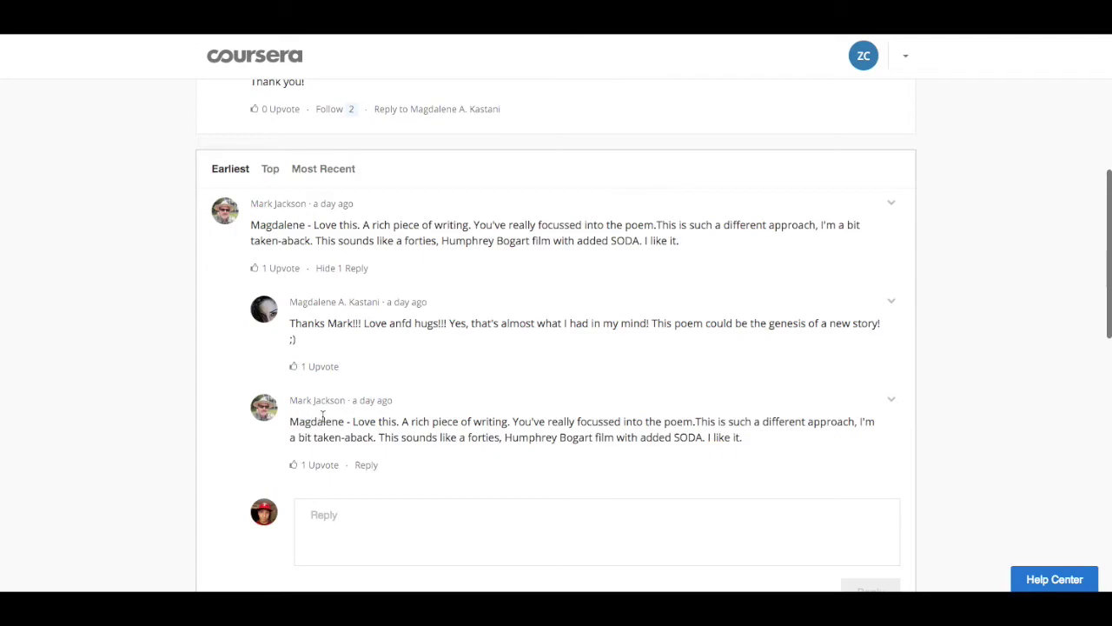
{"action": "scroll", "coordinate": [492, 417], "scroll_direction": "up", "scroll_amount": 5}
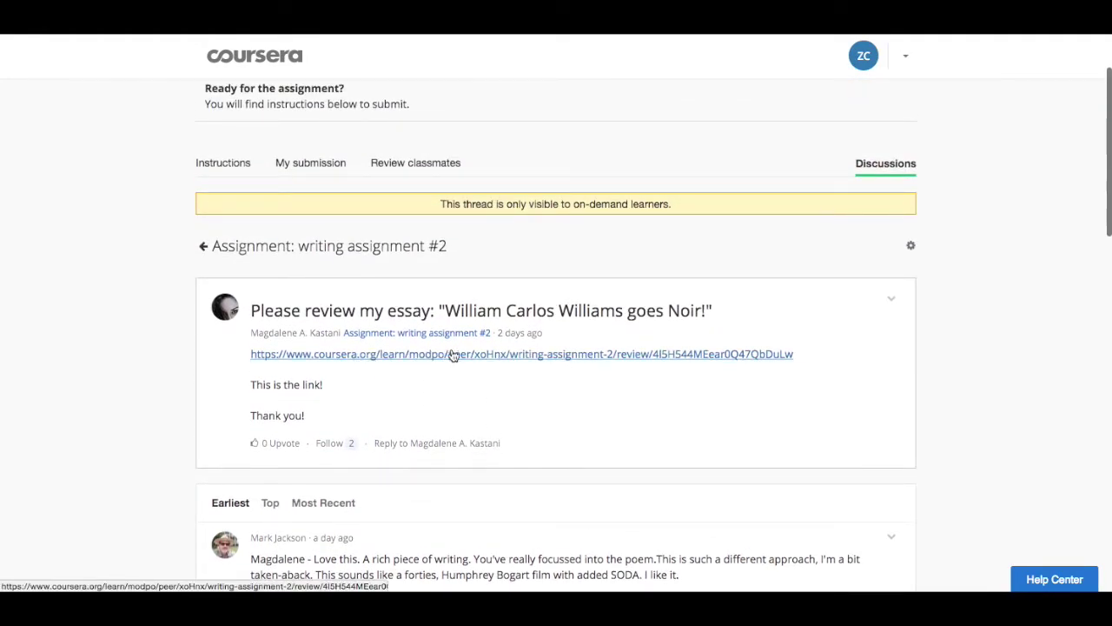
{"action": "scroll", "coordinate": [165, 364], "scroll_direction": "down", "scroll_amount": 1}
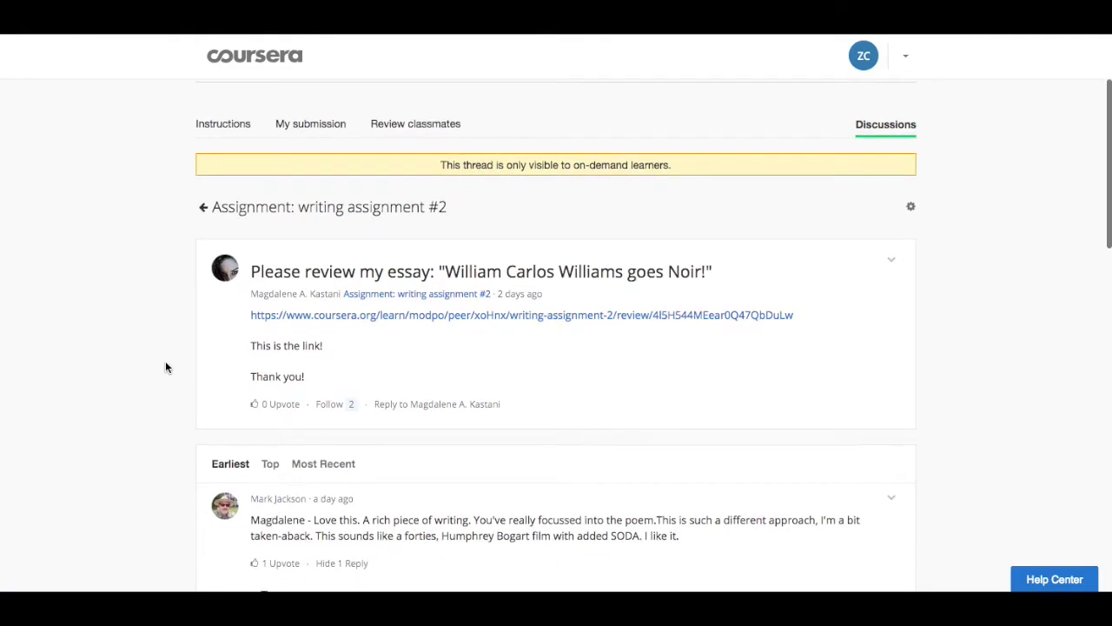
{"action": "scroll", "coordinate": [167, 367], "scroll_direction": "up", "scroll_amount": 2}
{"action": "scroll", "coordinate": [165, 367], "scroll_direction": "up", "scroll_amount": 1}
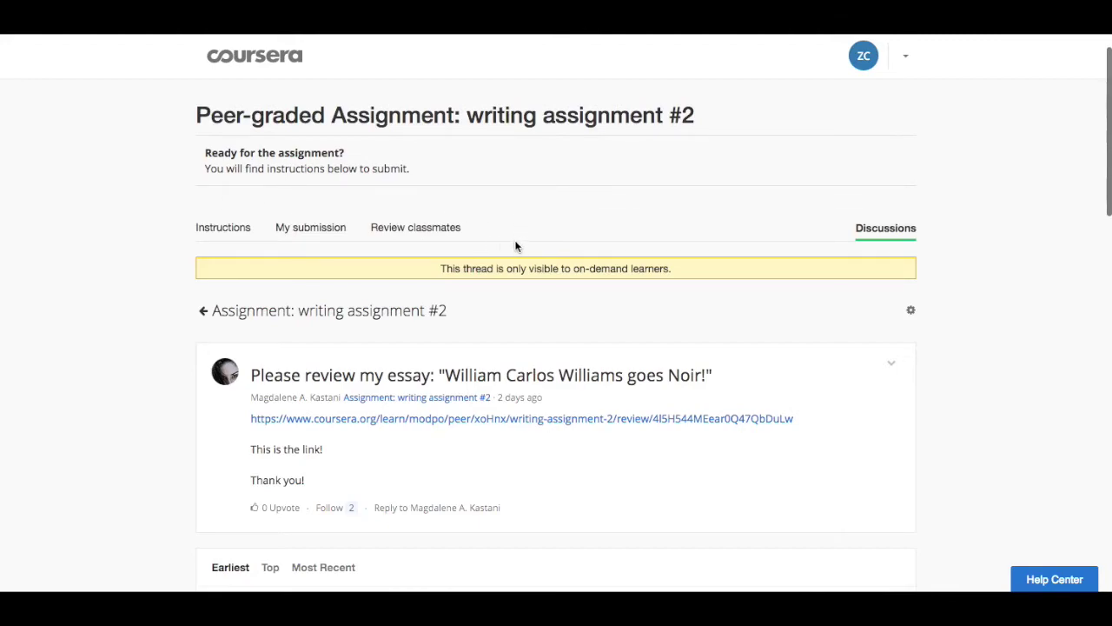
{"action": "left_click", "coordinate": [200, 315]}
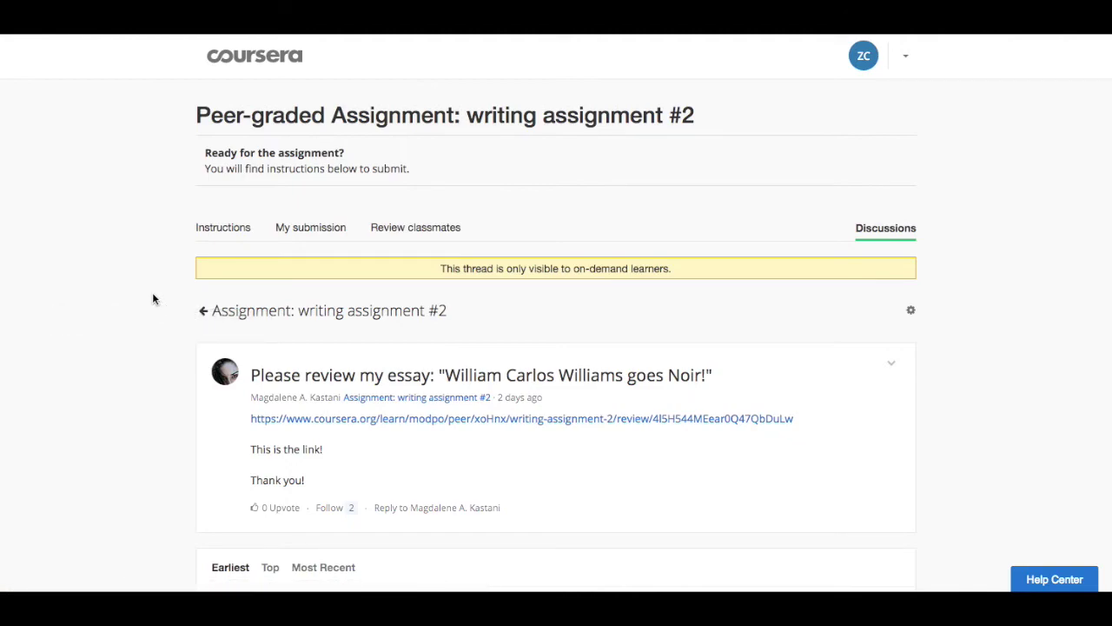
{"action": "left_click", "coordinate": [884, 228]}
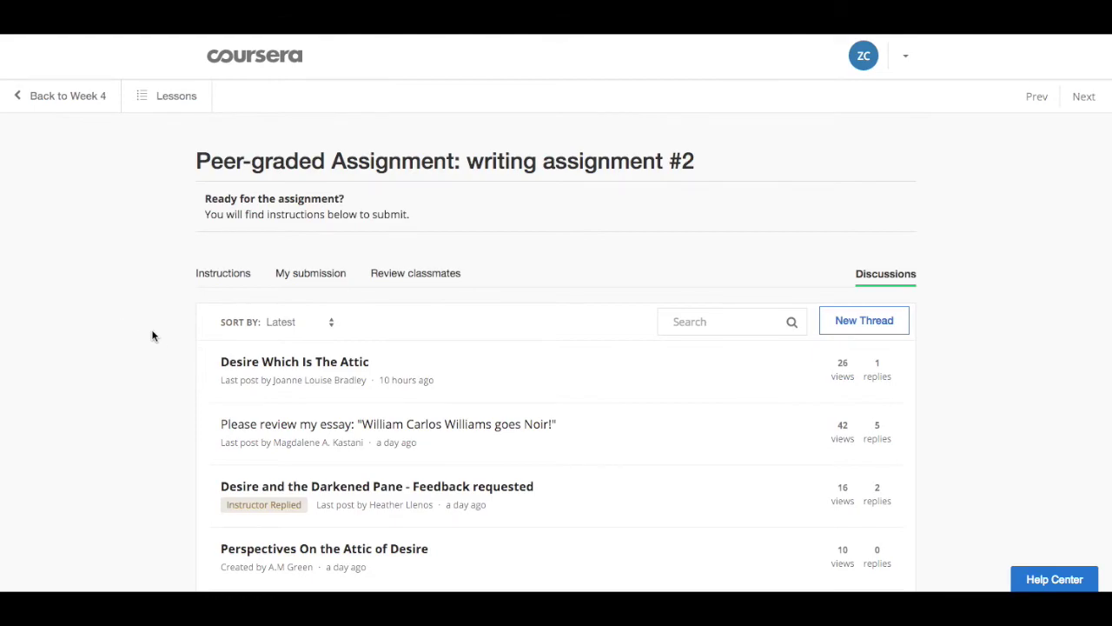
Step: Examine the "Peer-graded Assignment: writing assignment #2" heading and the classmates' essay threads listed in its discussions
{"action": "scroll", "coordinate": [152, 335], "scroll_direction": "down", "scroll_amount": 1}
{"action": "left_click_drag", "start_coordinate": [695, 161], "coordinate": [246, 164]}
{"action": "left_click", "coordinate": [173, 159]}
{"action": "triple_click", "coordinate": [198, 161]}
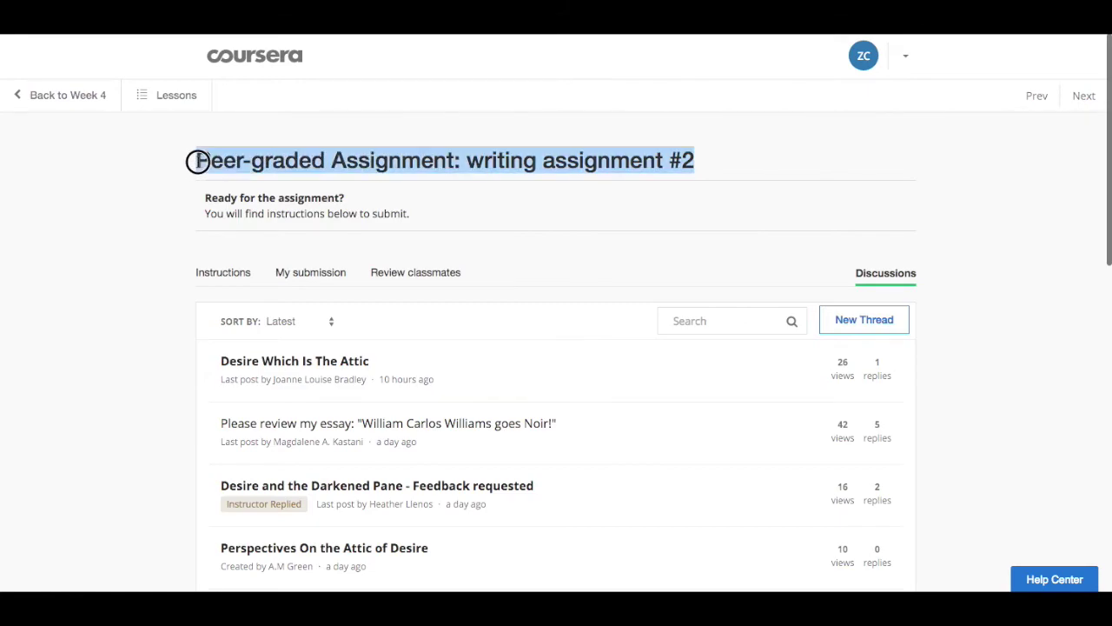
{"action": "left_click", "coordinate": [157, 173]}
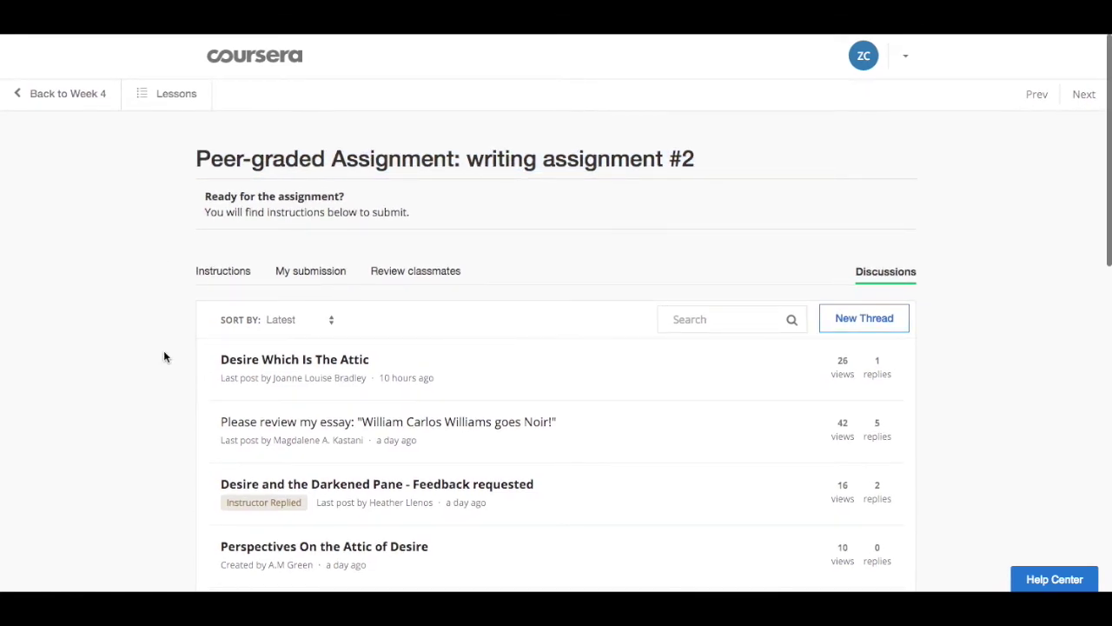
{"action": "scroll", "coordinate": [170, 365], "scroll_direction": "up", "scroll_amount": 1}
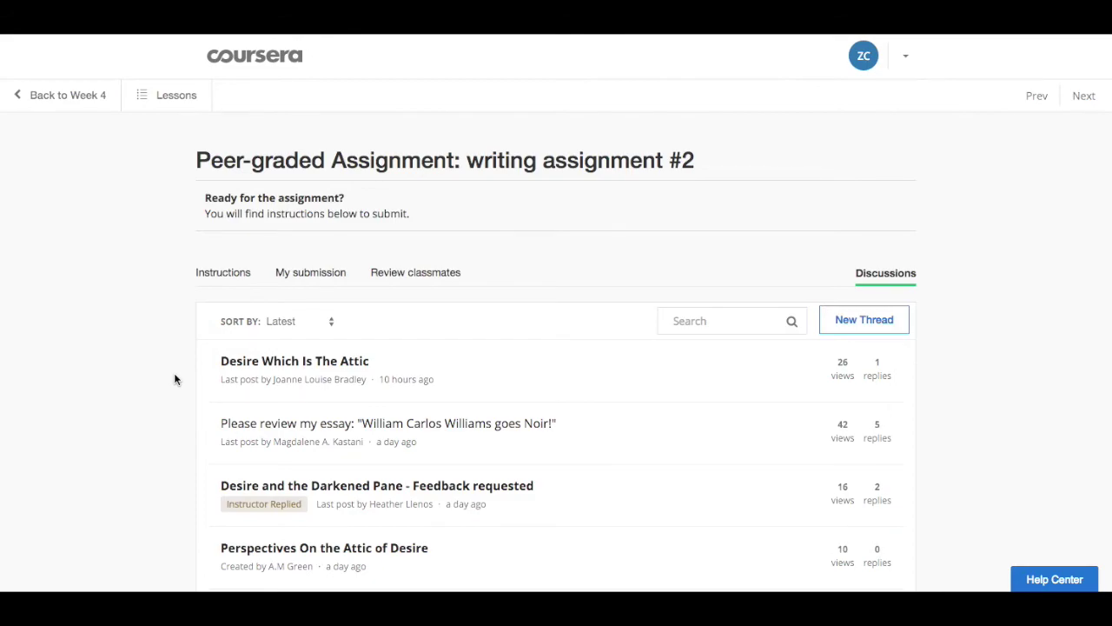
{"action": "scroll", "coordinate": [174, 379], "scroll_direction": "down", "scroll_amount": 2}
{"action": "scroll", "coordinate": [174, 379], "scroll_direction": "down", "scroll_amount": 2}
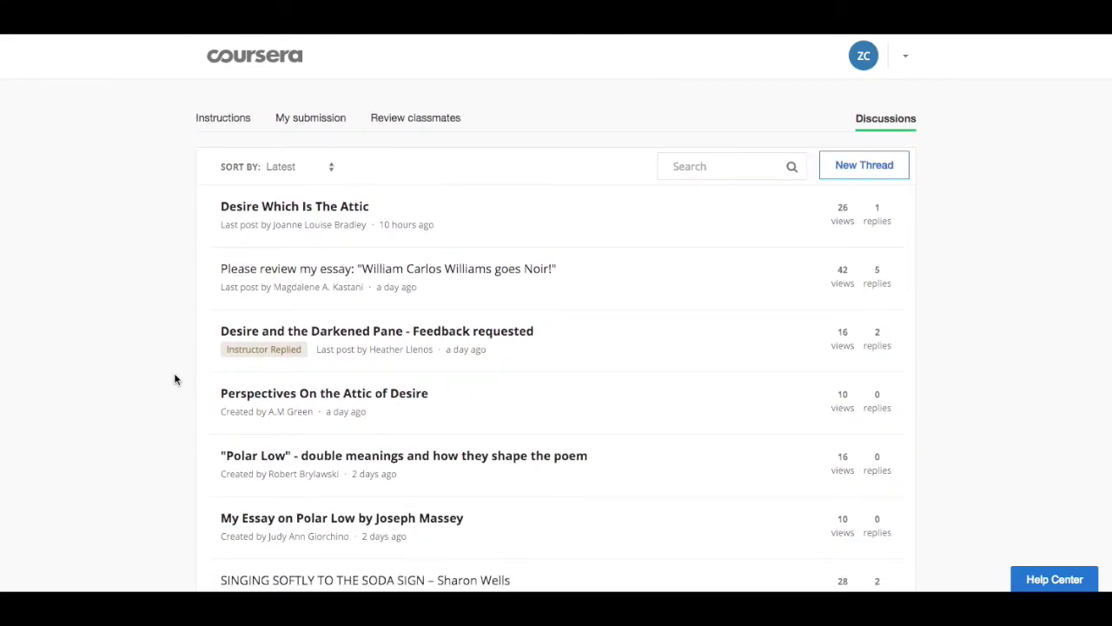
{"action": "scroll", "coordinate": [173, 379], "scroll_direction": "up", "scroll_amount": 4}
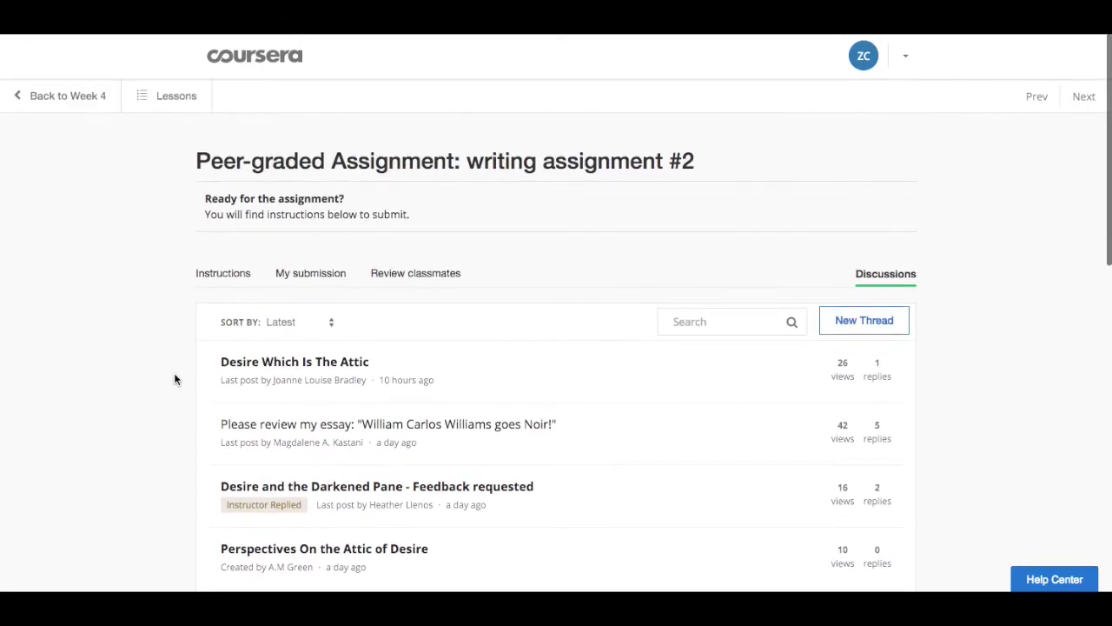